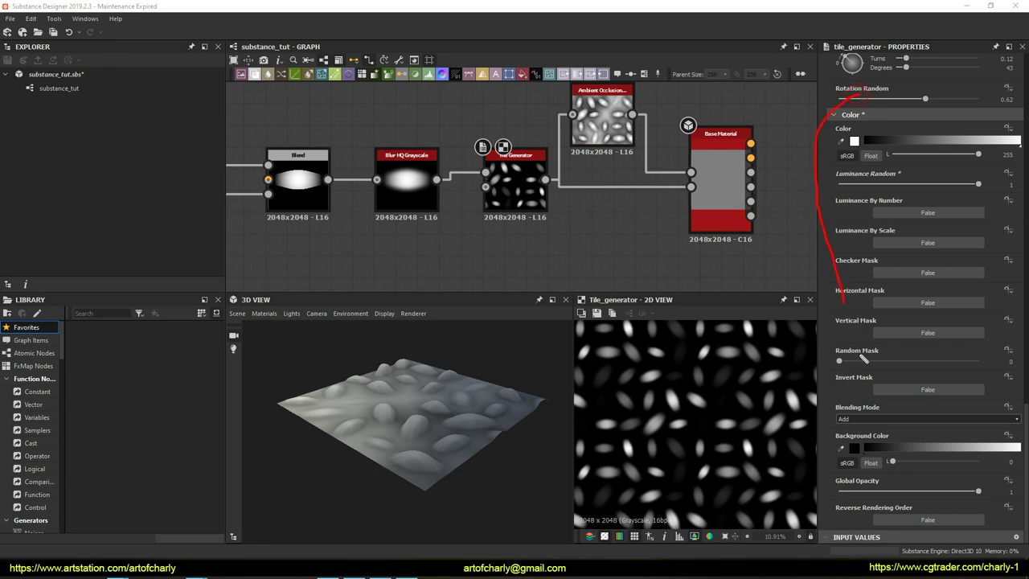
# Set Luminance Random to 0, preview a single tile, and enable Luminance By Number.
pyautogui.moveTo(856, 120); pyautogui.dragTo(860, 225)
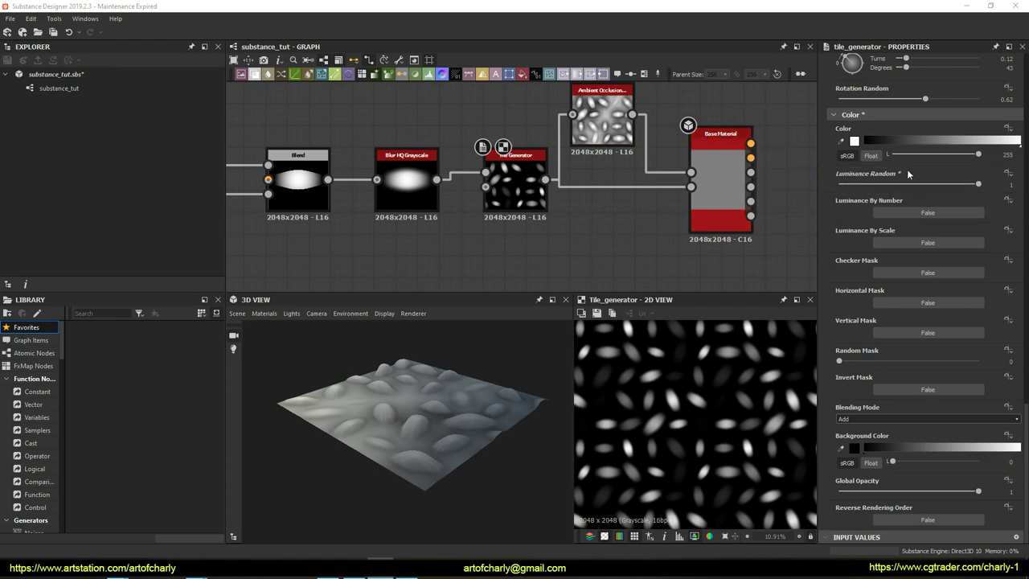
pyautogui.click(1007, 174)
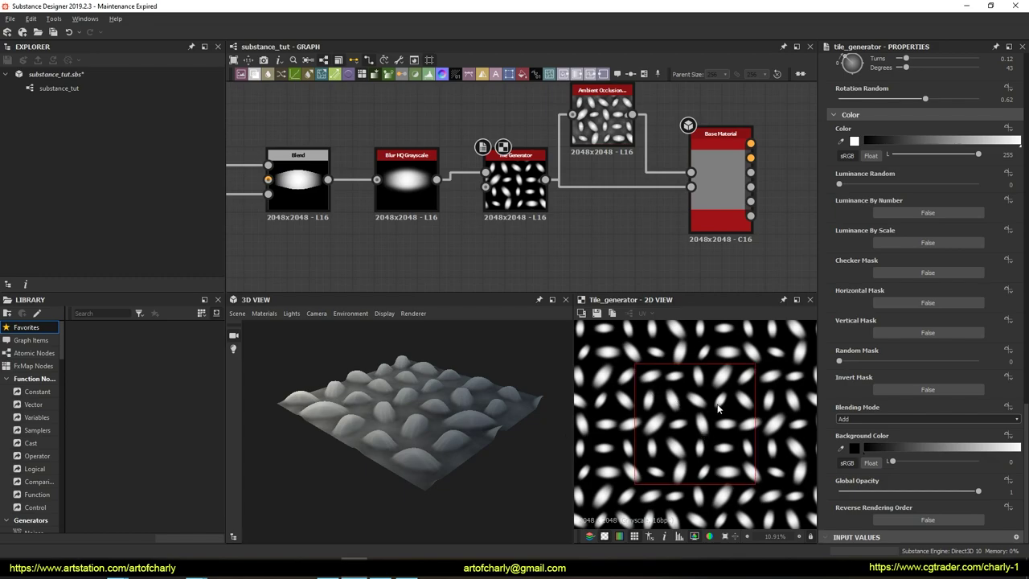
pyautogui.press('t')
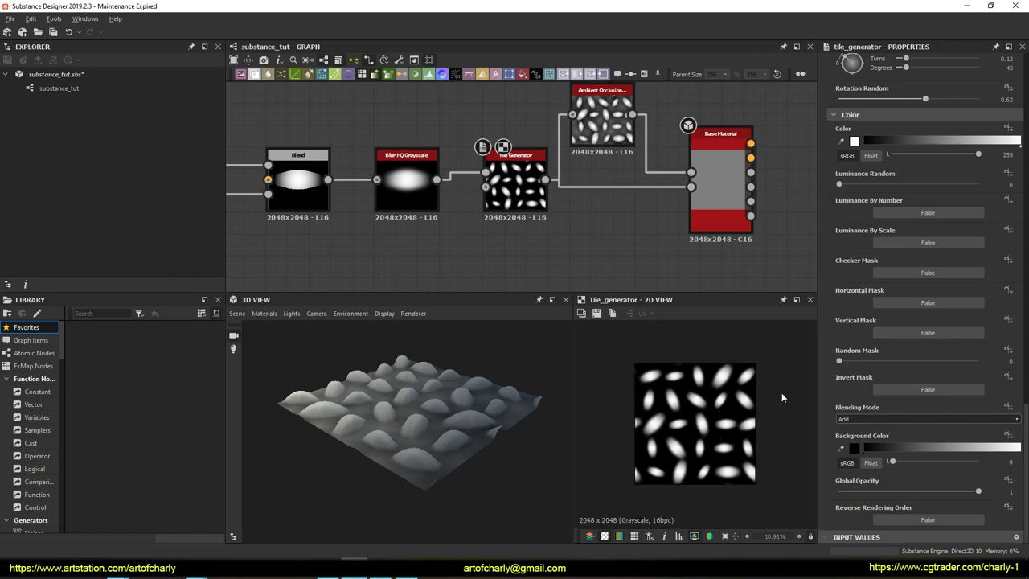
pyautogui.click(929, 212)
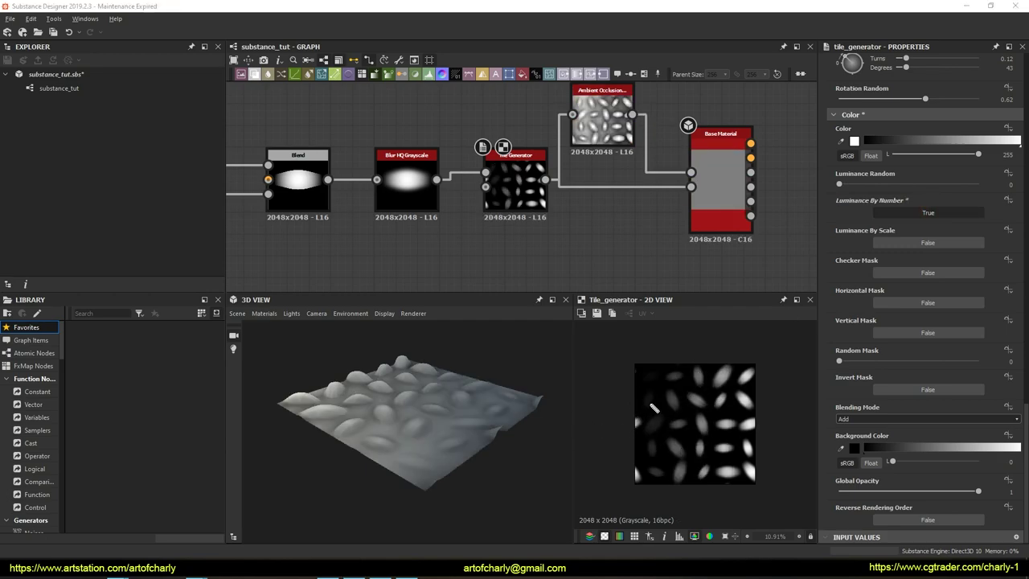
# Undo the stray preview drags and return the 2D view to tiled display.
pyautogui.moveTo(636, 402); pyautogui.dragTo(743, 402)
pyautogui.moveTo(642, 390); pyautogui.dragTo(654, 380)
pyautogui.moveTo(744, 371); pyautogui.dragTo(741, 465)
pyautogui.moveTo(641, 413); pyautogui.dragTo(635, 415)
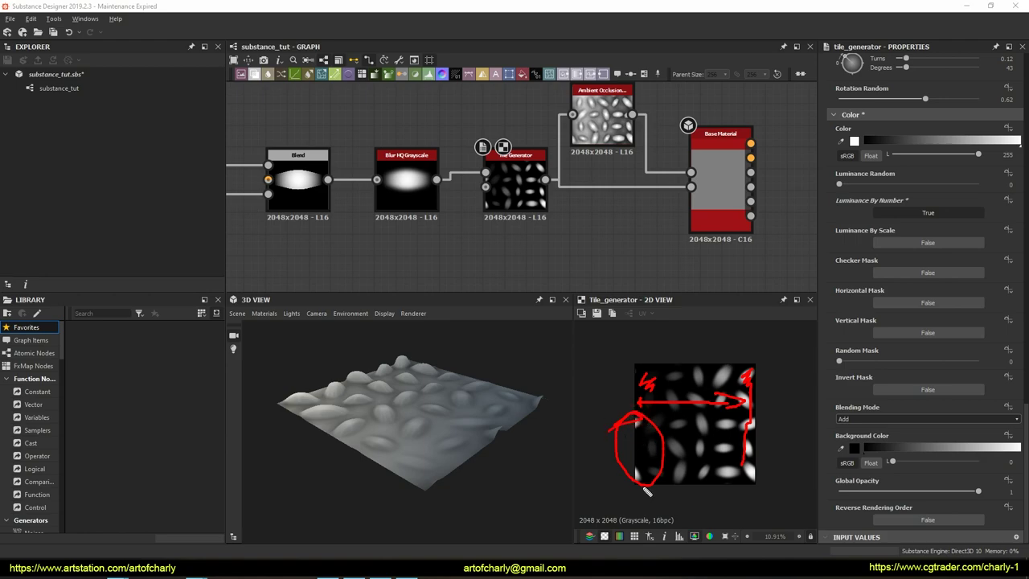
pyautogui.hotkey('ctrl', 'z')
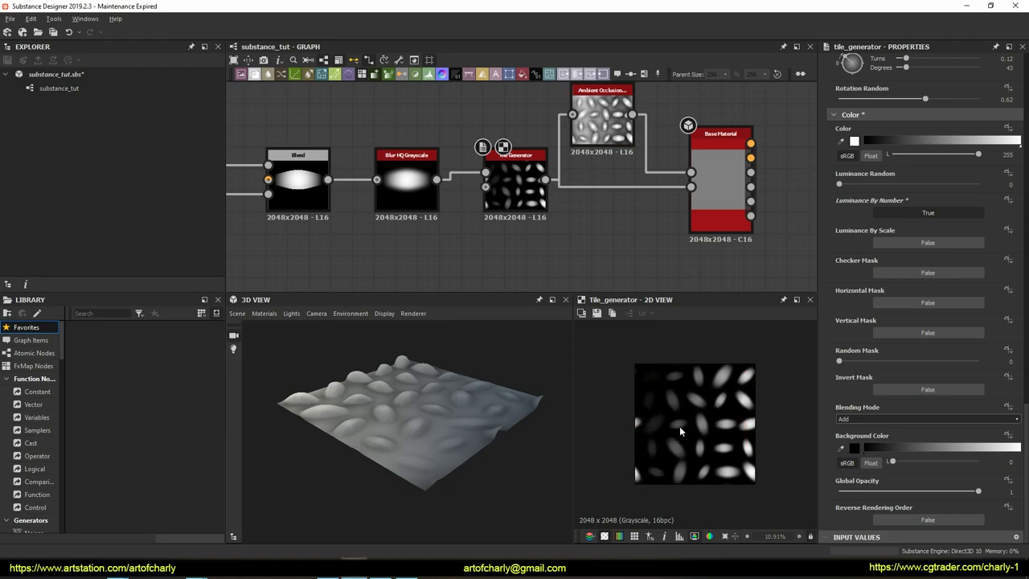
pyautogui.hotkey('ctrl', 'z')
pyautogui.press('t')
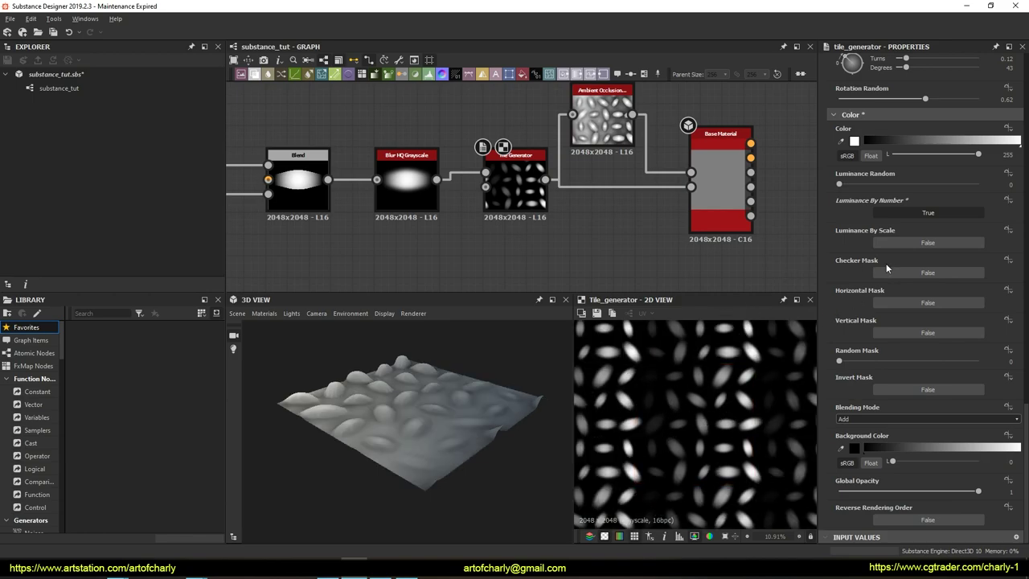
# Swap Luminance By Number for Luminance By Scale and orbit the 3D preview.
pyautogui.scroll(2, 949, 293)
pyautogui.scroll(3, 951, 359)
pyautogui.scroll(-1, 951, 358)
pyautogui.scroll(-1, 927, 339)
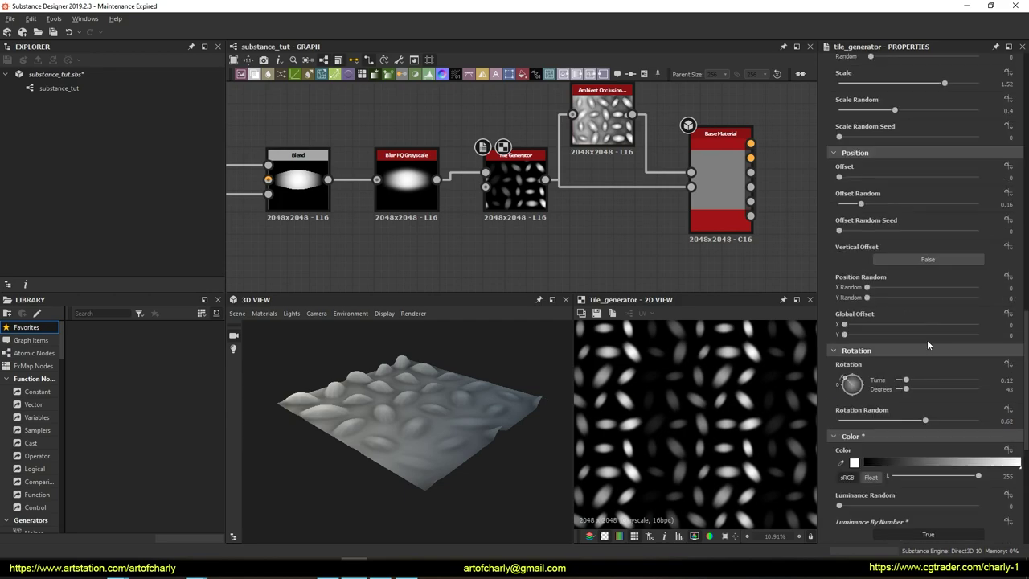
pyautogui.scroll(-2, 900, 322)
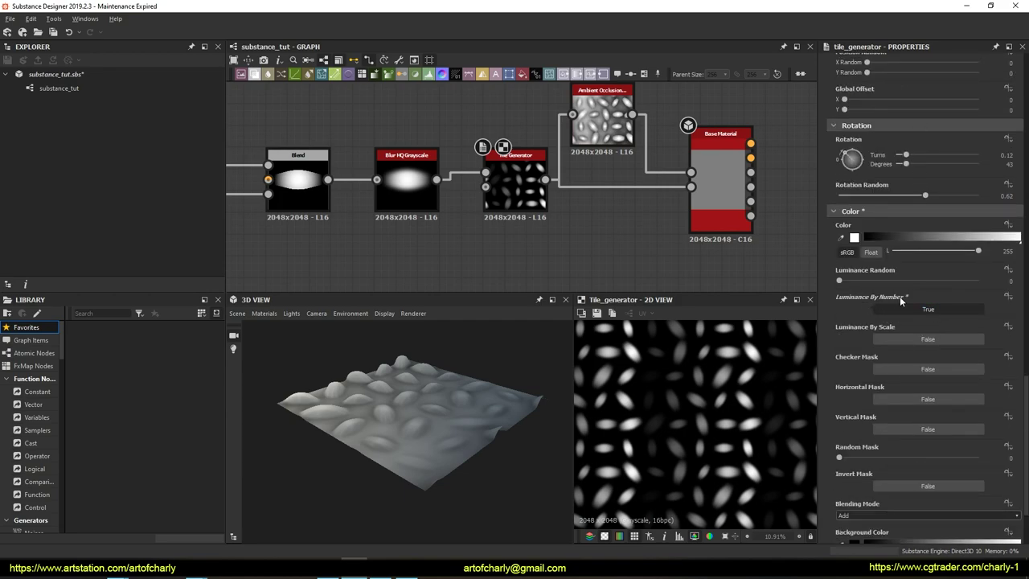
pyautogui.scroll(3, 911, 363)
pyautogui.scroll(5, 910, 363)
pyautogui.moveTo(848, 173)
pyautogui.mouseDown()
pyautogui.moveTo(860, 173)
pyautogui.moveTo(873, 199)
pyautogui.mouseUp()
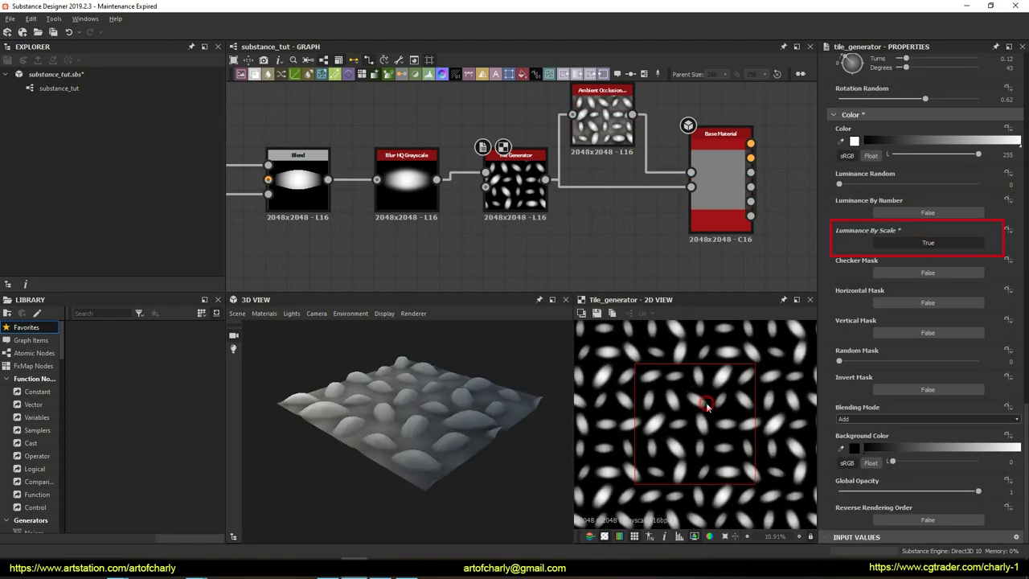
pyautogui.moveTo(525, 396)
pyautogui.mouseDown()
pyautogui.moveTo(428, 384)
pyautogui.moveTo(470, 397)
pyautogui.moveTo(443, 387)
pyautogui.mouseUp()
pyautogui.scroll(5, 906, 362)
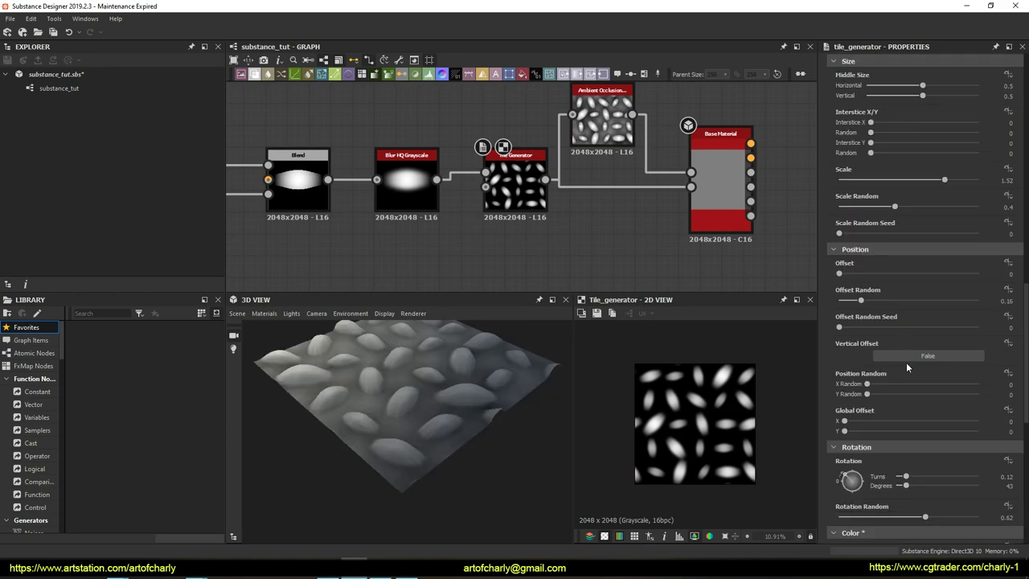
# Settle Scale Random at 0.75 after trying up to 1, then enable Checker Mask.
pyautogui.scroll(5, 905, 362)
pyautogui.moveTo(896, 304); pyautogui.dragTo(958, 303)
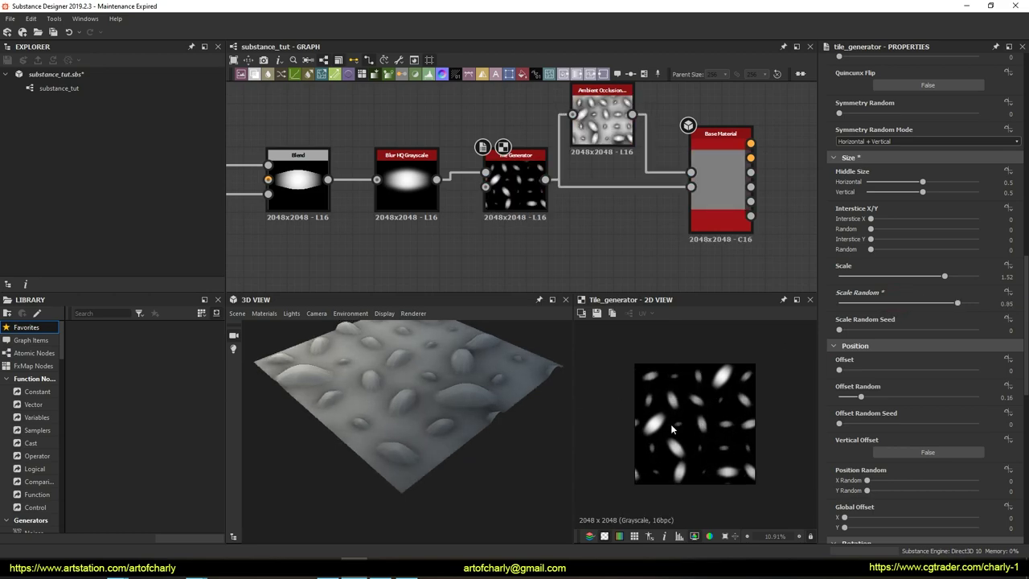
pyautogui.moveTo(958, 303)
pyautogui.mouseDown()
pyautogui.moveTo(978, 302)
pyautogui.moveTo(811, 305)
pyautogui.mouseUp()
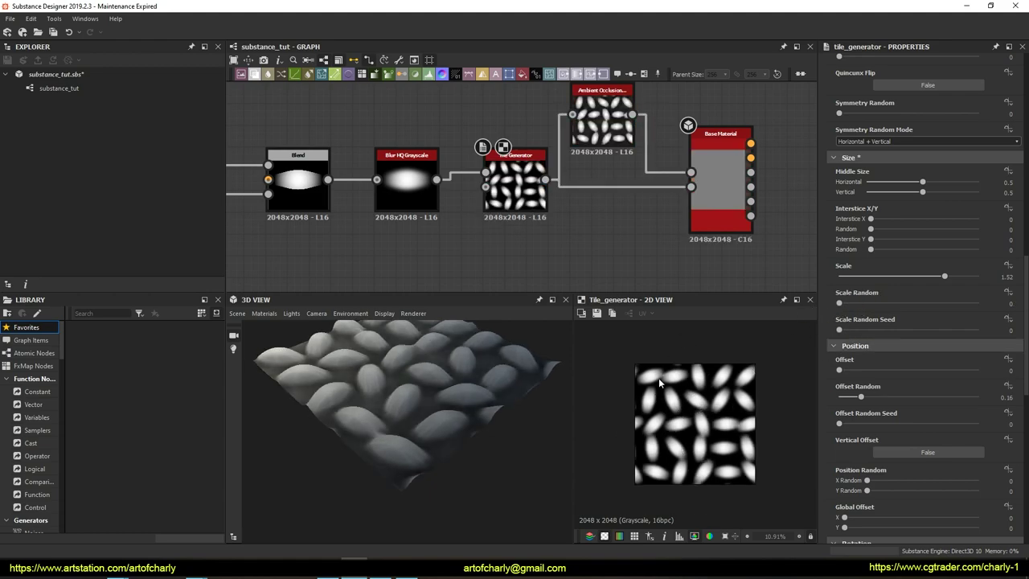
pyautogui.moveTo(838, 303); pyautogui.dragTo(942, 304)
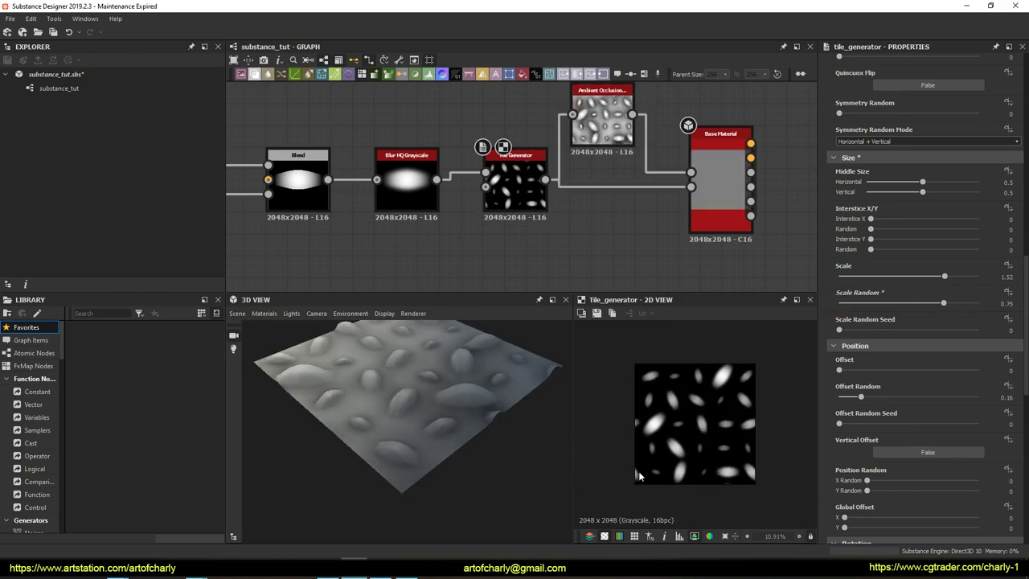
pyautogui.scroll(-10, 840, 272)
pyautogui.click(928, 273)
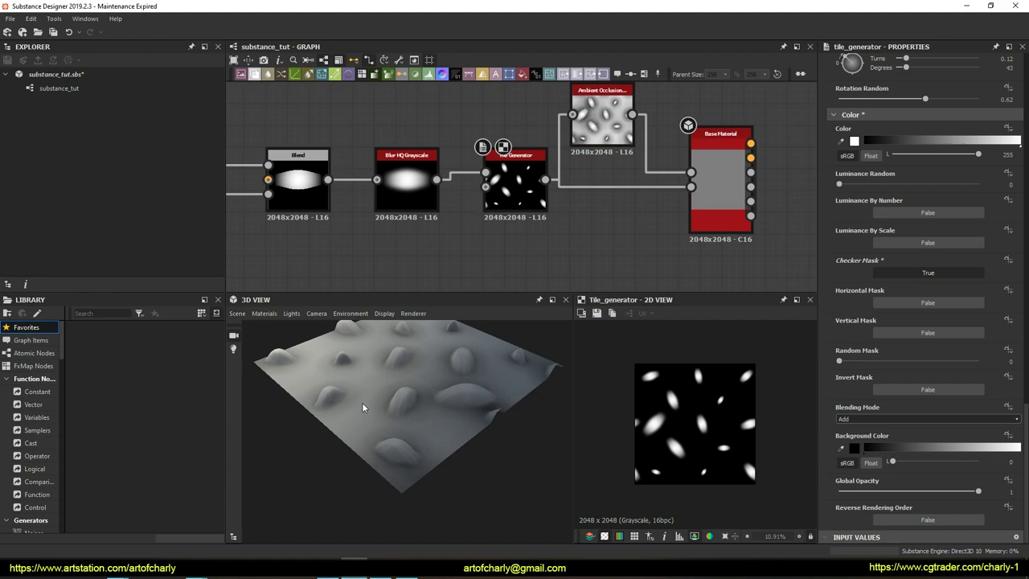
# Orbit the 3D view and try Checker, Horizontal and Vertical Mask, leaving each off.
pyautogui.keyDown('shift'); pyautogui.moveTo(362, 407); pyautogui.dragTo(393, 390, button='right'); pyautogui.keyUp('shift')
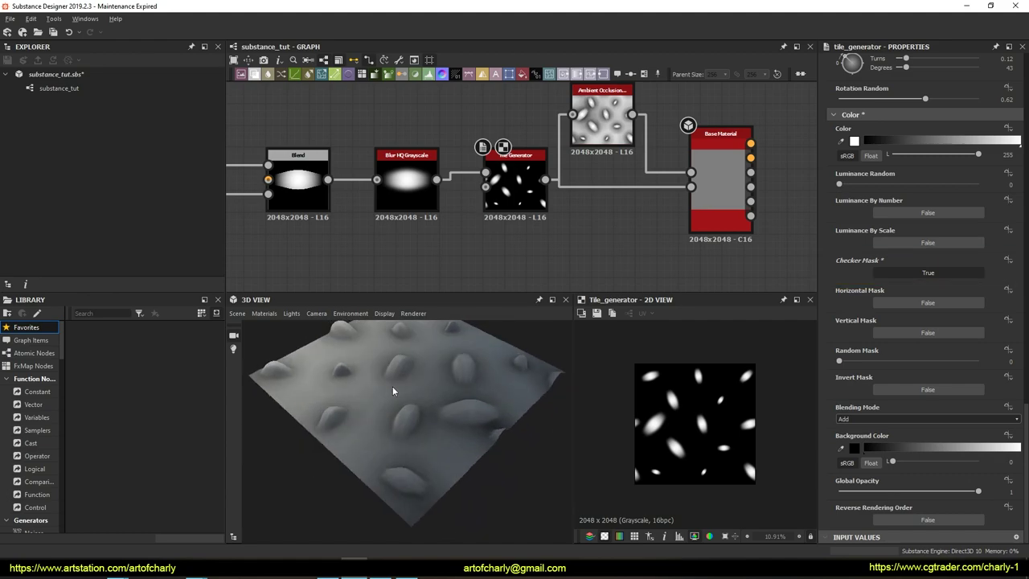
pyautogui.moveTo(393, 390); pyautogui.dragTo(414, 364)
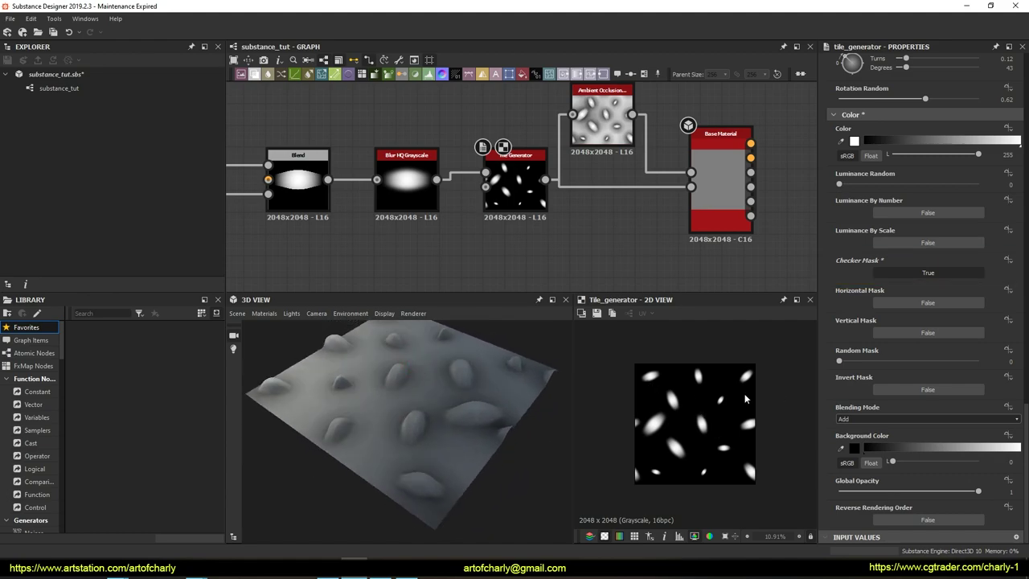
pyautogui.click(927, 272)
pyautogui.click(927, 302)
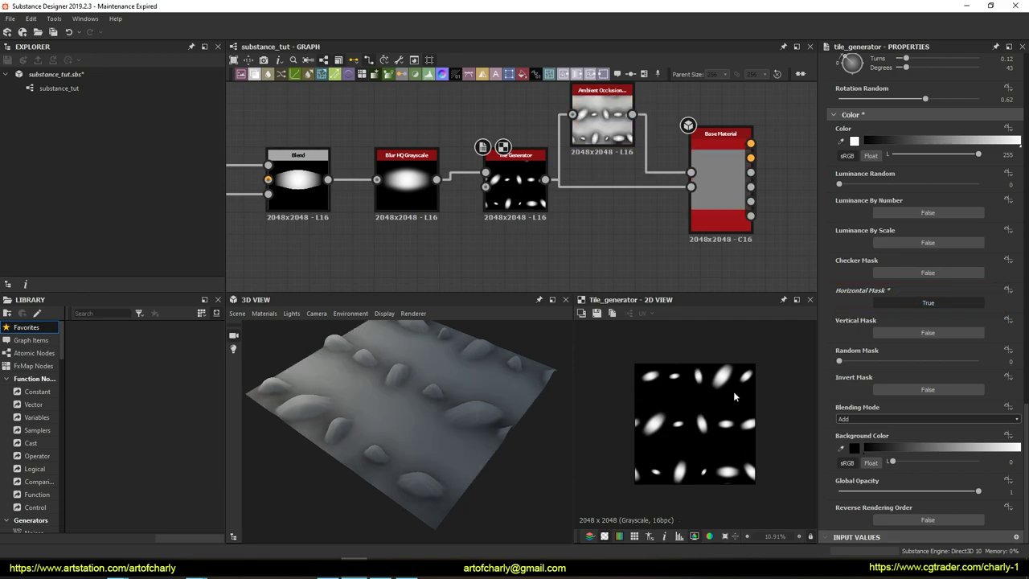
pyautogui.click(927, 302)
pyautogui.click(927, 332)
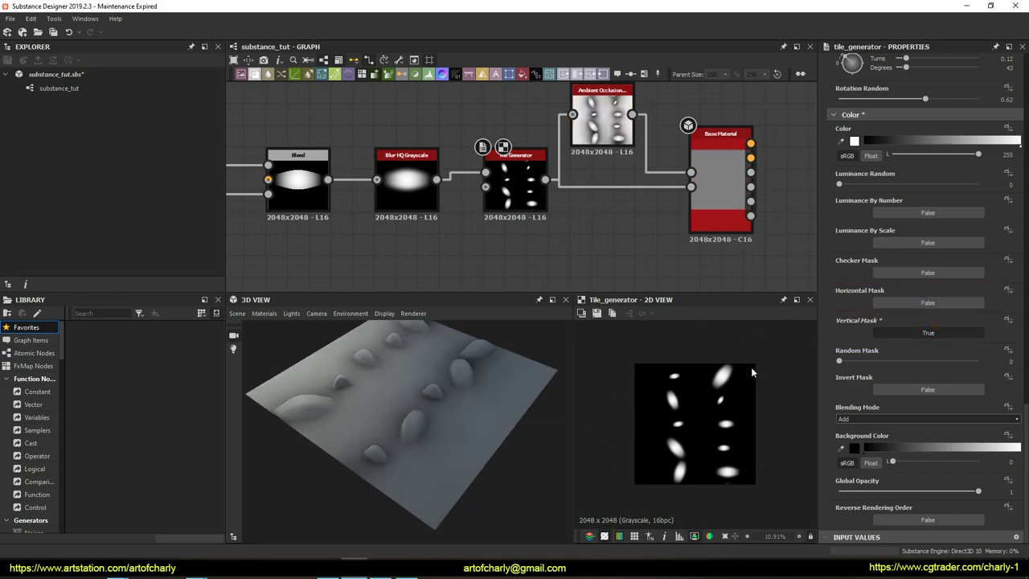
pyautogui.click(927, 332)
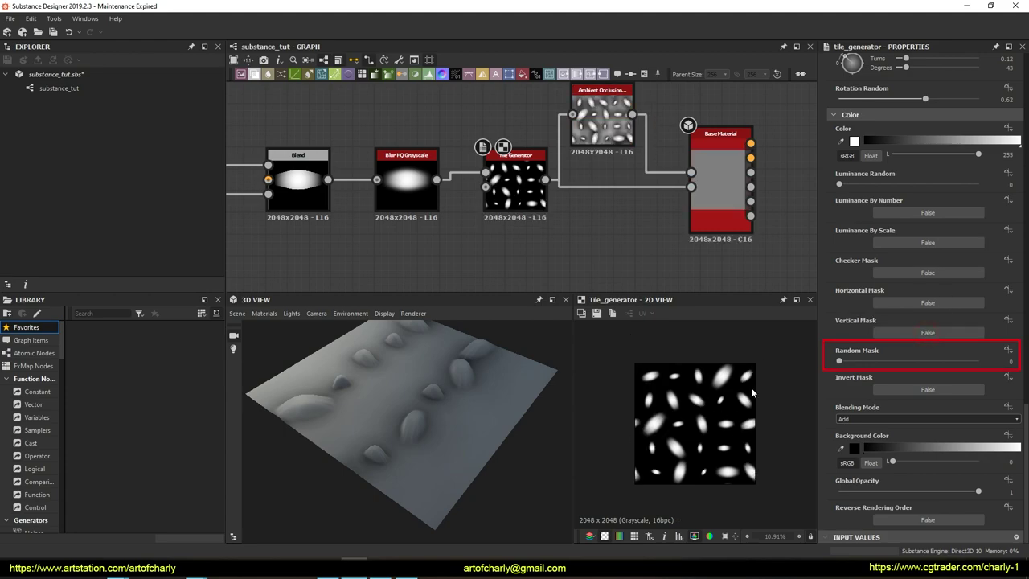
# Try Random Mask and Invert Mask, undo them, and raise Background Color to 101.
pyautogui.moveTo(843, 360)
pyautogui.mouseDown()
pyautogui.moveTo(964, 370)
pyautogui.moveTo(859, 363)
pyautogui.mouseUp()
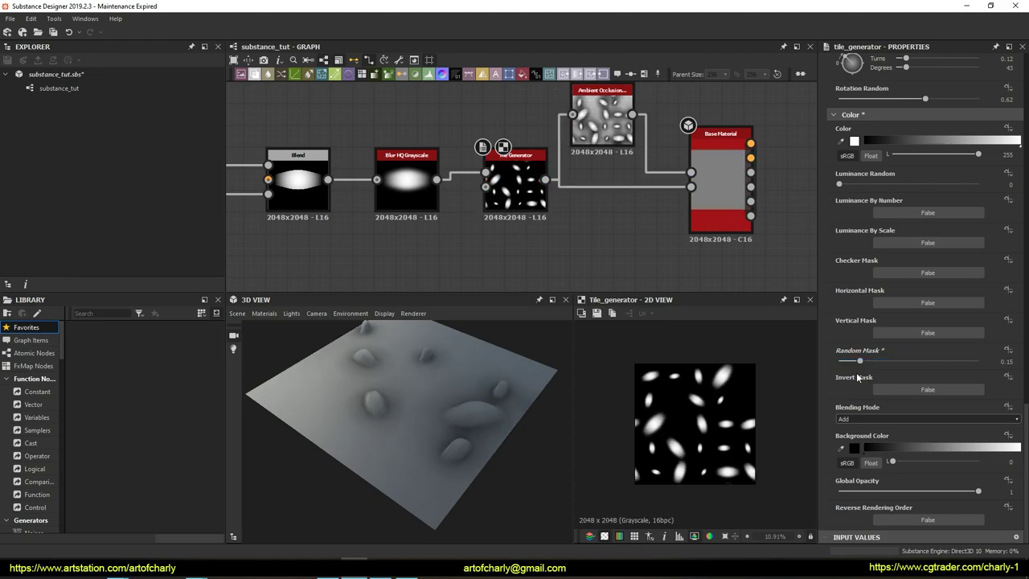
pyautogui.moveTo(861, 359); pyautogui.dragTo(878, 363)
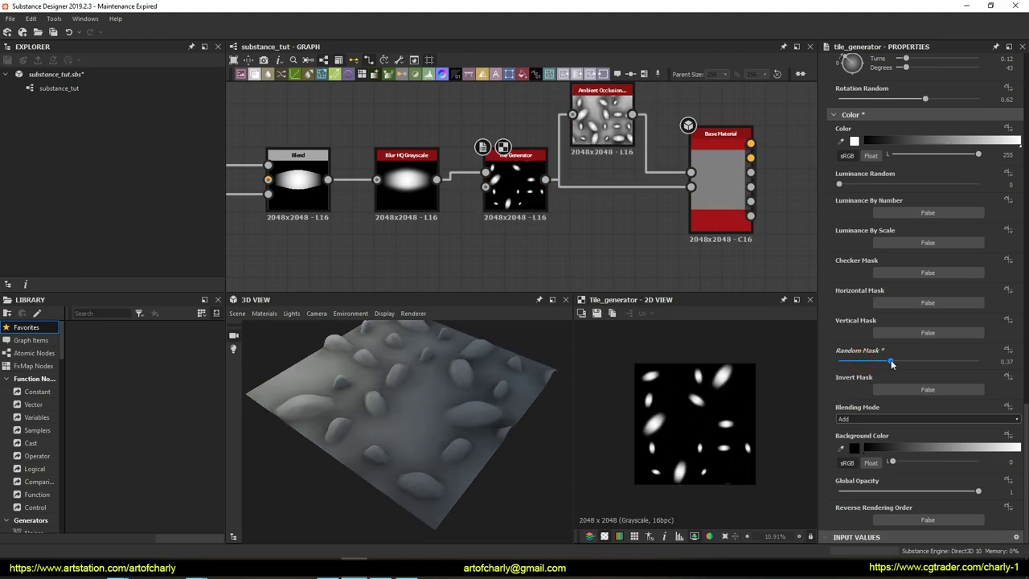
pyautogui.click(901, 390)
pyautogui.hotkey('ctrl', 'z')
pyautogui.hotkey('ctrl', 'z')
pyautogui.hotkey('ctrl', 'z')
pyautogui.hotkey('ctrl', 'z')
pyautogui.hotkey('ctrl', 'z')
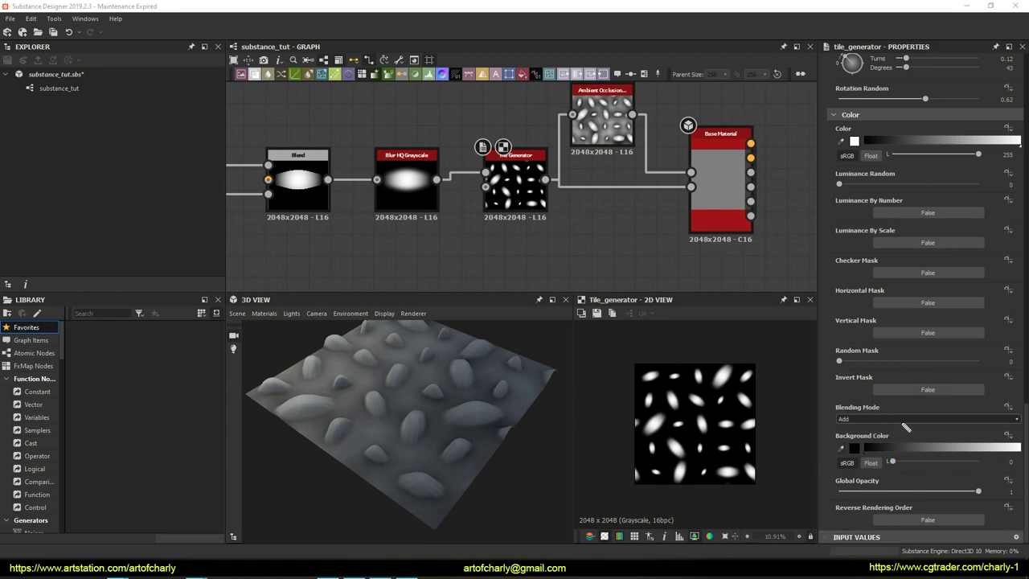
pyautogui.moveTo(900, 464); pyautogui.dragTo(928, 455)
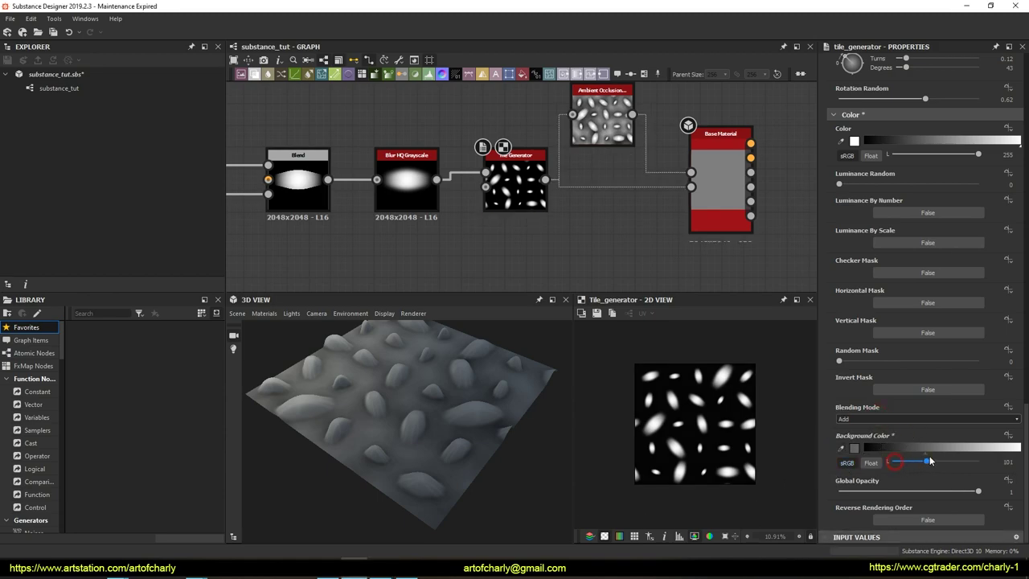
# Settle Blending Mode on Add after trying Max, with Background Color 0 and Global Opacity 1.
pyautogui.click(852, 419)
pyautogui.click(844, 434)
pyautogui.click(851, 420)
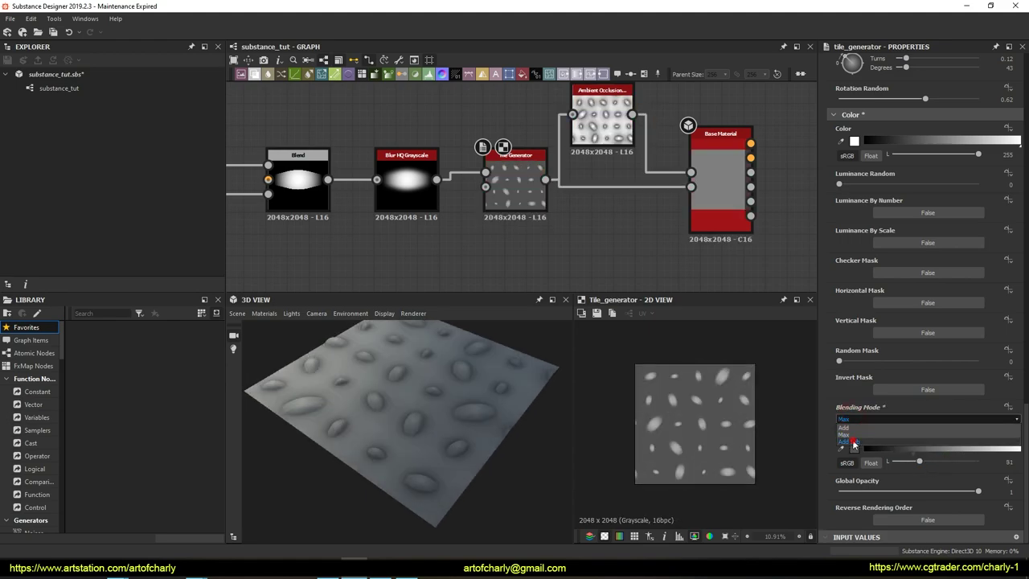
pyautogui.click(844, 434)
pyautogui.click(858, 420)
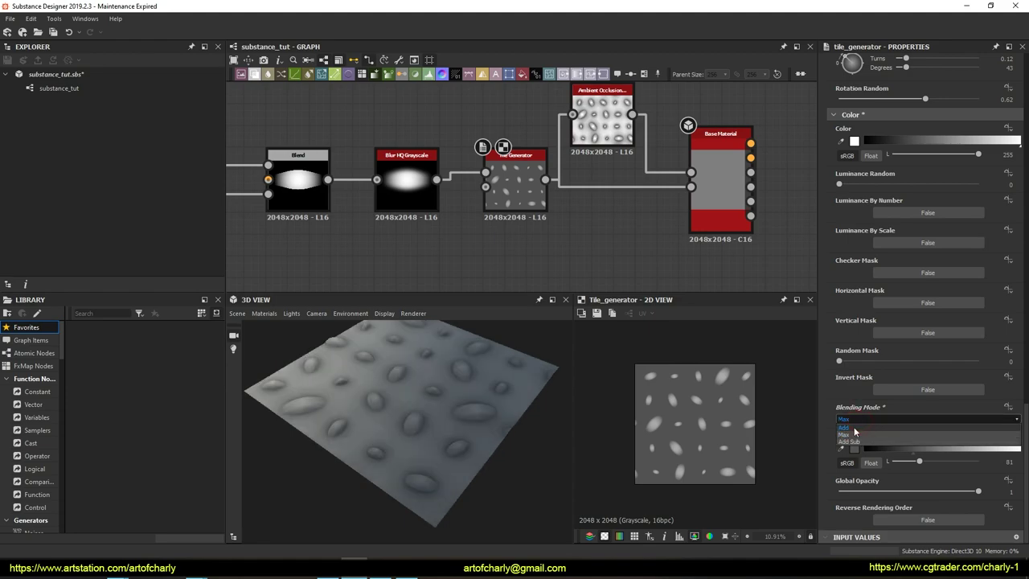
pyautogui.click(854, 426)
pyautogui.click(864, 419)
pyautogui.click(845, 434)
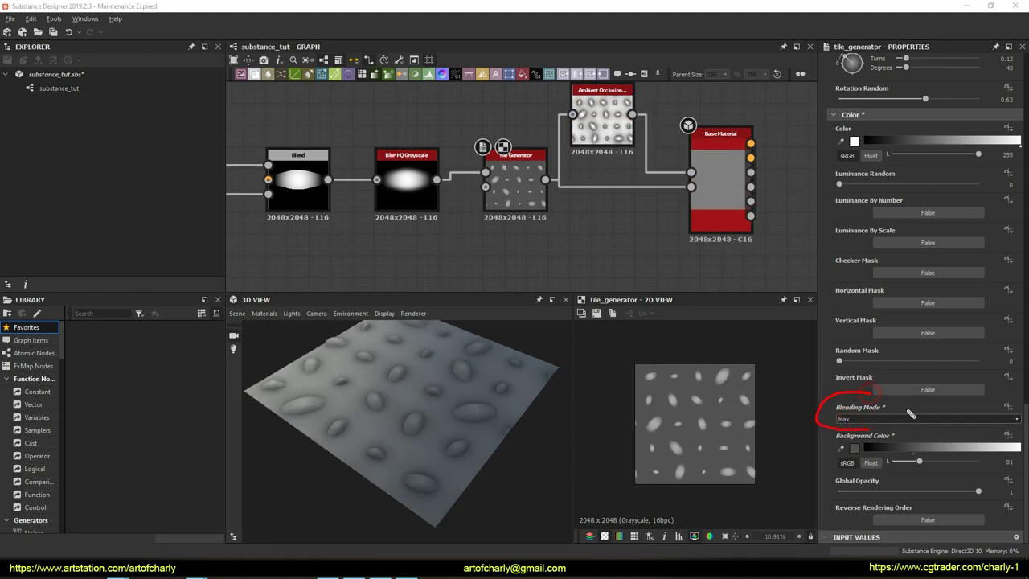
pyautogui.click(872, 420)
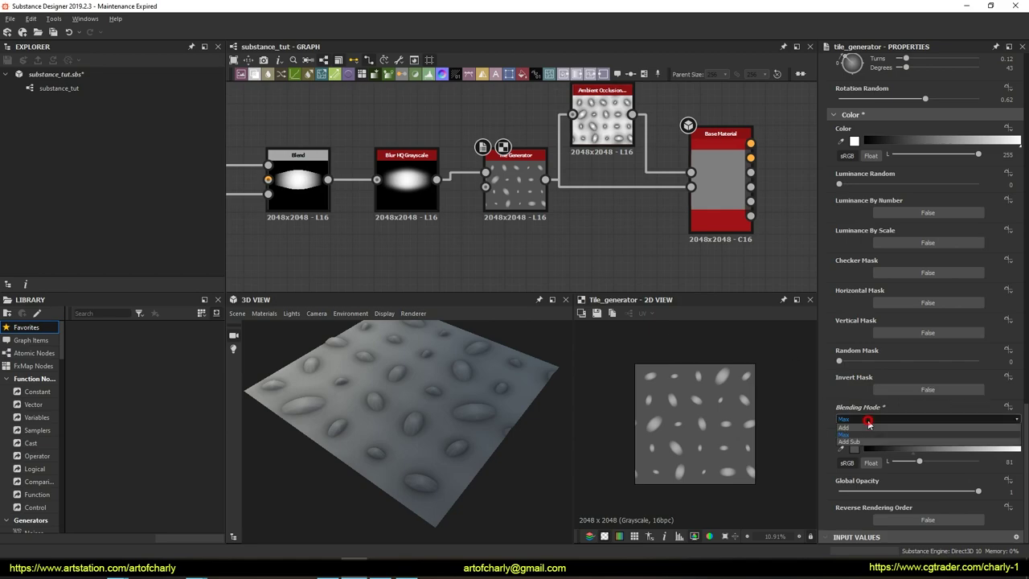
pyautogui.click(860, 426)
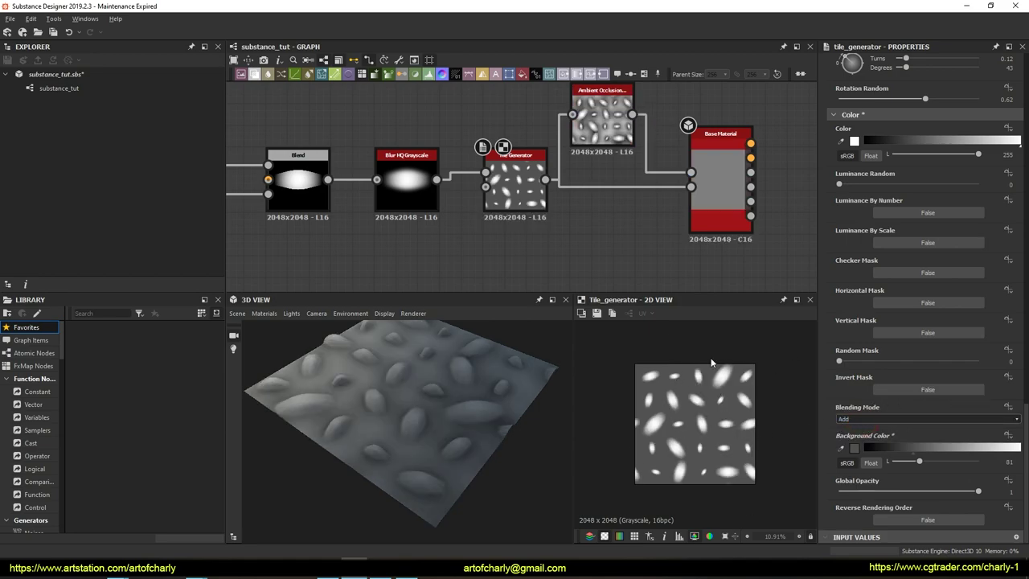
pyautogui.moveTo(920, 461)
pyautogui.mouseDown()
pyautogui.moveTo(952, 469)
pyautogui.moveTo(568, 404)
pyautogui.mouseUp()
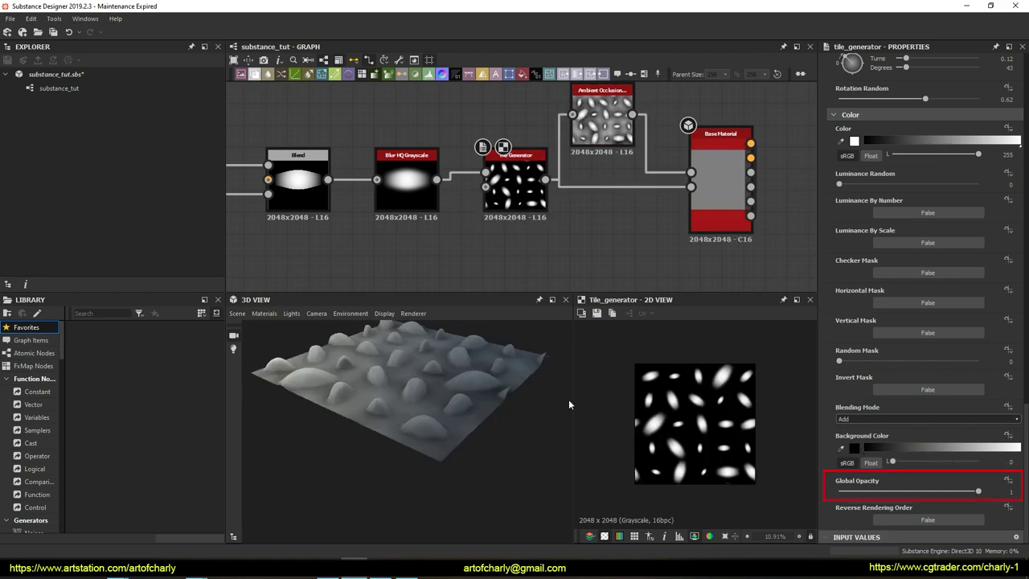
pyautogui.moveTo(919, 491)
pyautogui.mouseDown()
pyautogui.moveTo(855, 491)
pyautogui.moveTo(1004, 492)
pyautogui.mouseUp()
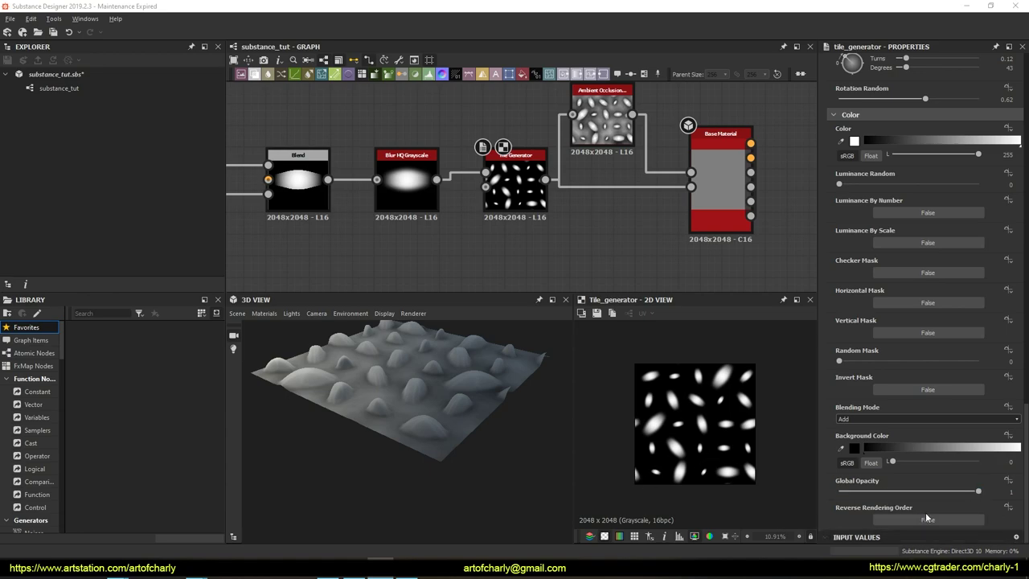
# Enable Luminance By Number, leave Reverse Rendering Order False, and orbit to view the bumps.
pyautogui.click(928, 213)
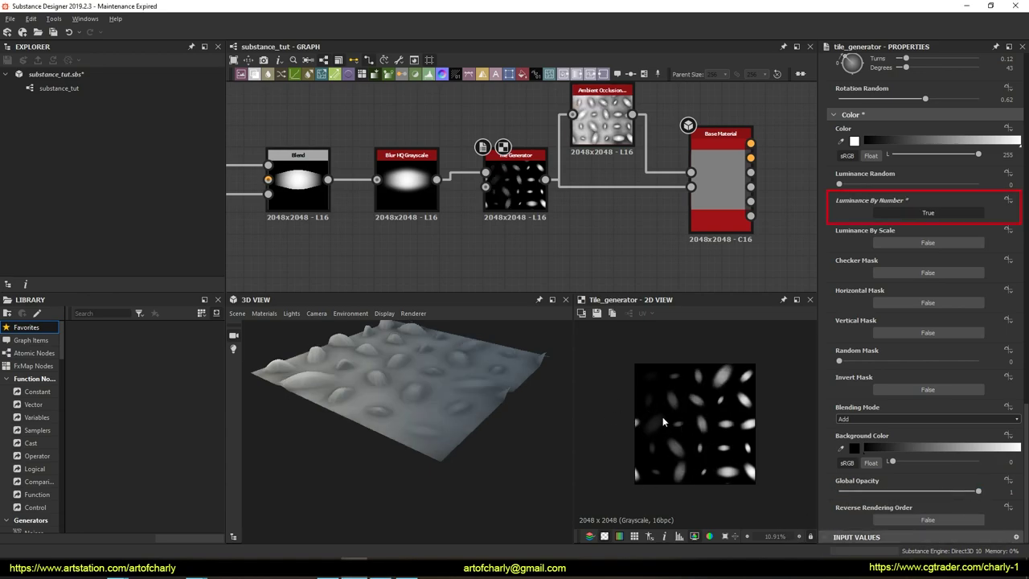
pyautogui.moveTo(647, 421)
pyautogui.mouseDown()
pyautogui.moveTo(749, 426)
pyautogui.moveTo(711, 438)
pyautogui.mouseUp()
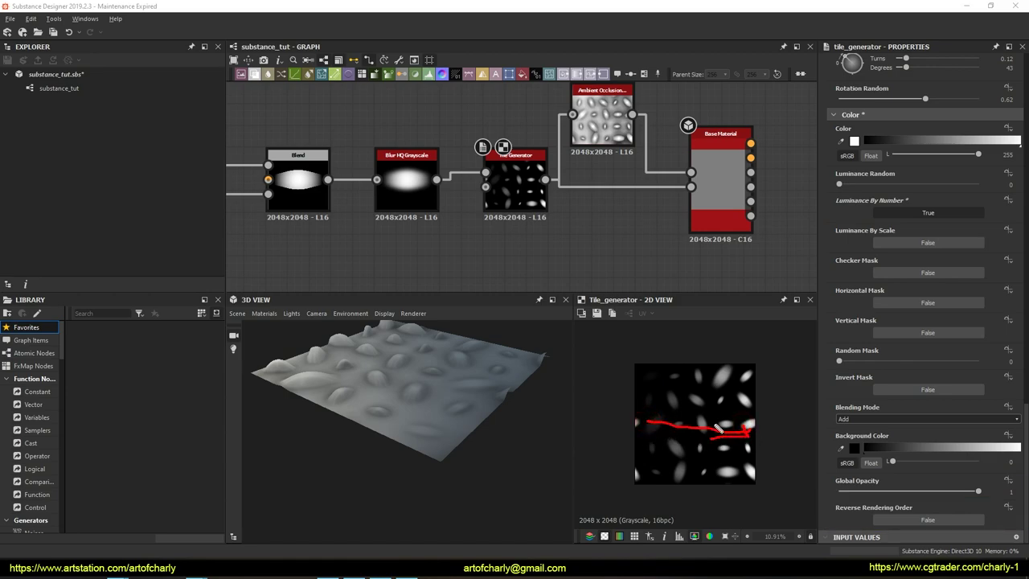
pyautogui.click(943, 520)
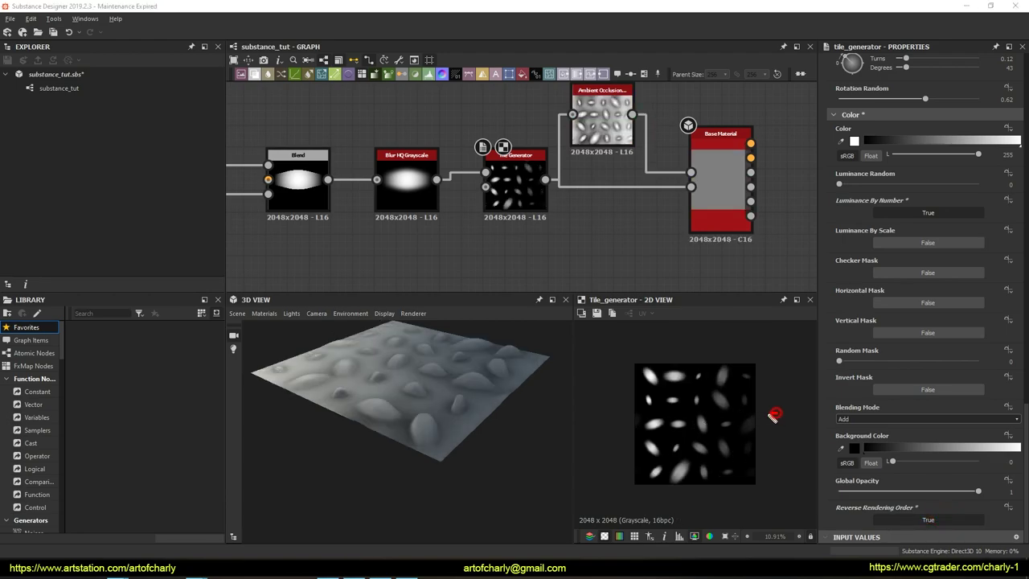
pyautogui.moveTo(775, 415); pyautogui.dragTo(671, 425)
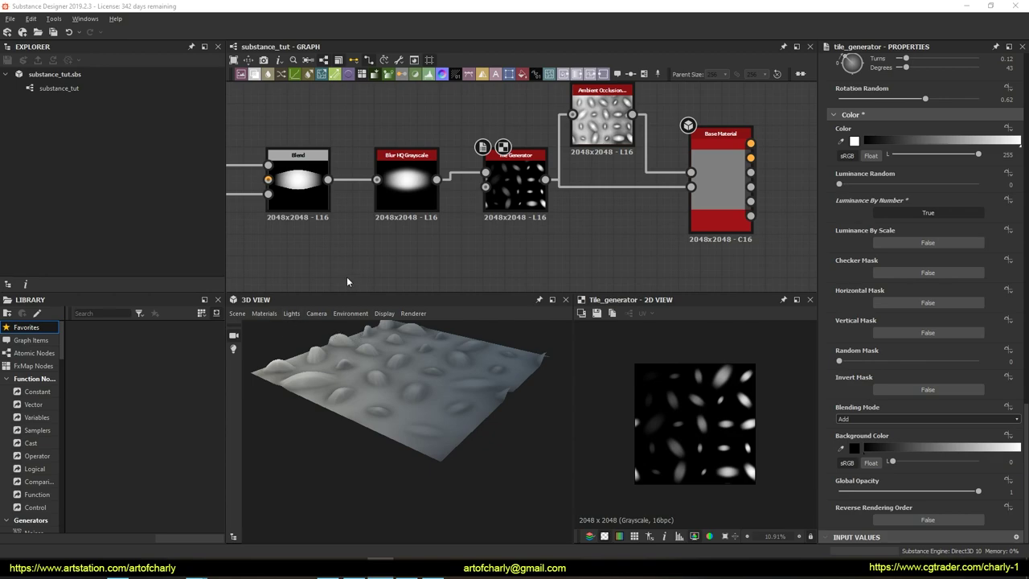
pyautogui.moveTo(387, 480)
pyautogui.mouseDown()
pyautogui.moveTo(418, 397)
pyautogui.moveTo(466, 393)
pyautogui.mouseUp()
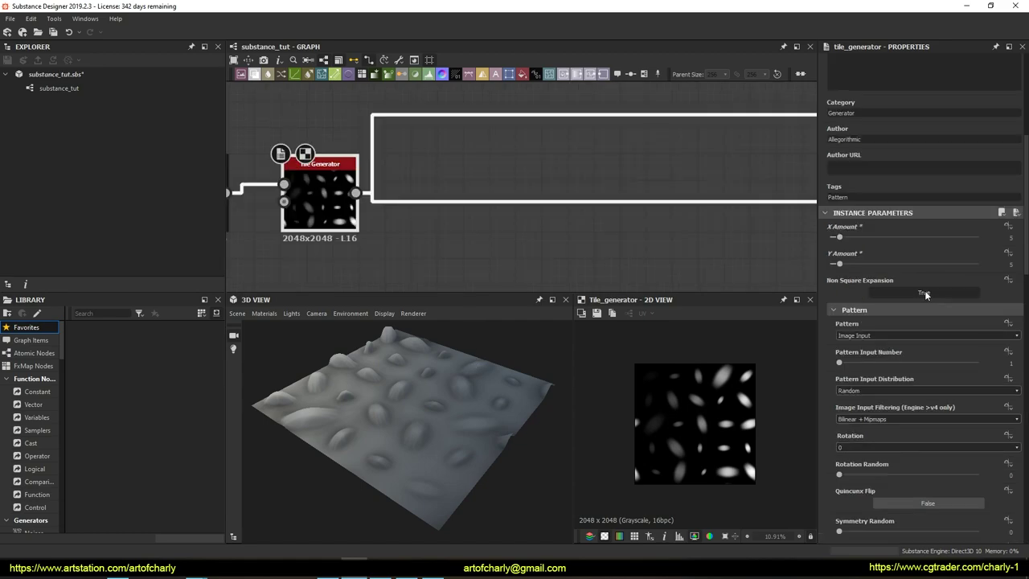
# Reset the Tile Generator's parameters to their default values.
pyautogui.click(1017, 279)
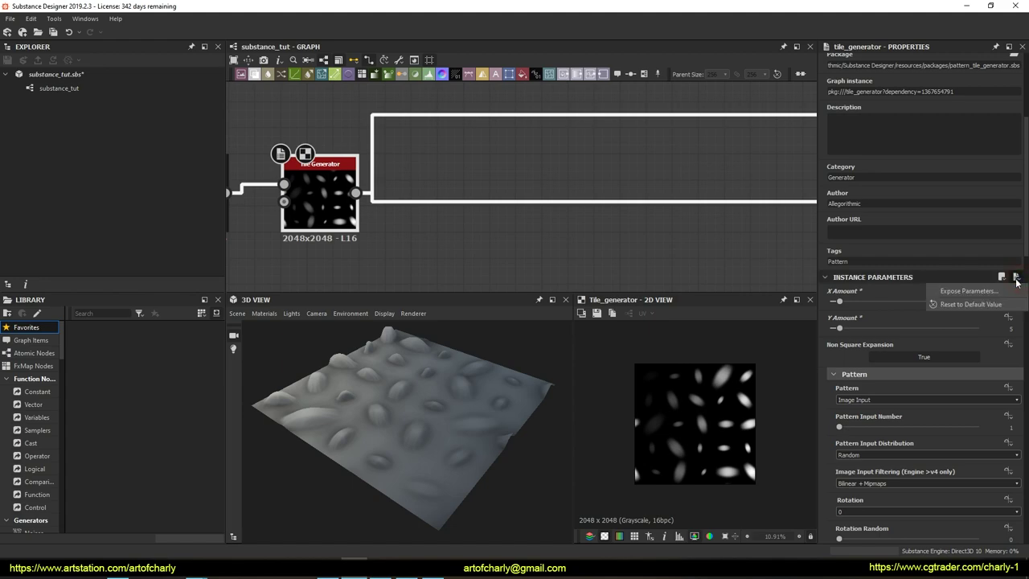
pyautogui.click(956, 303)
pyautogui.click(484, 299)
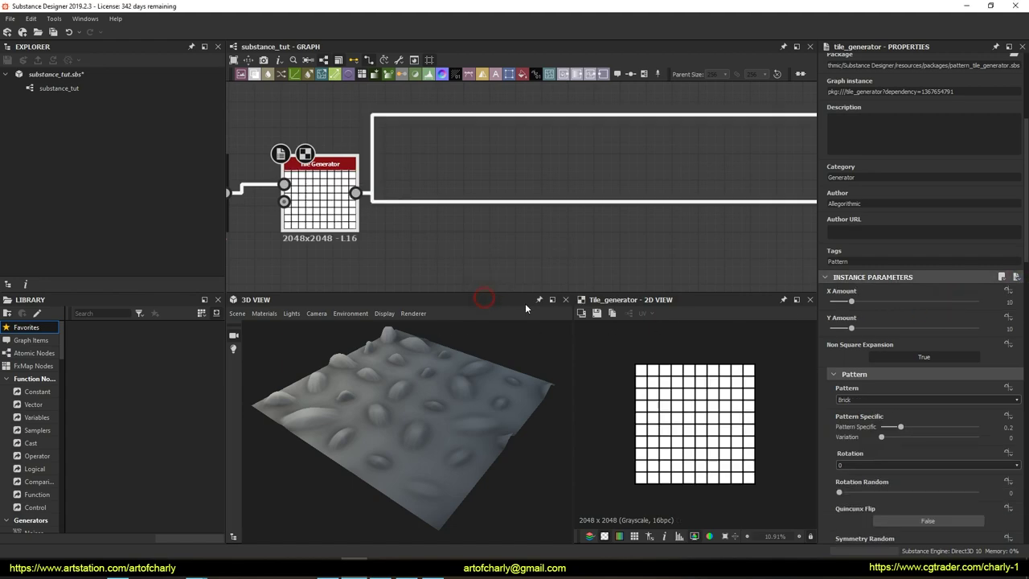
# Set Pattern to Image Input, X Amount to 3, and lower the Y Amount.
pyautogui.click(868, 401)
pyautogui.click(854, 408)
pyautogui.moveTo(850, 303); pyautogui.dragTo(836, 303)
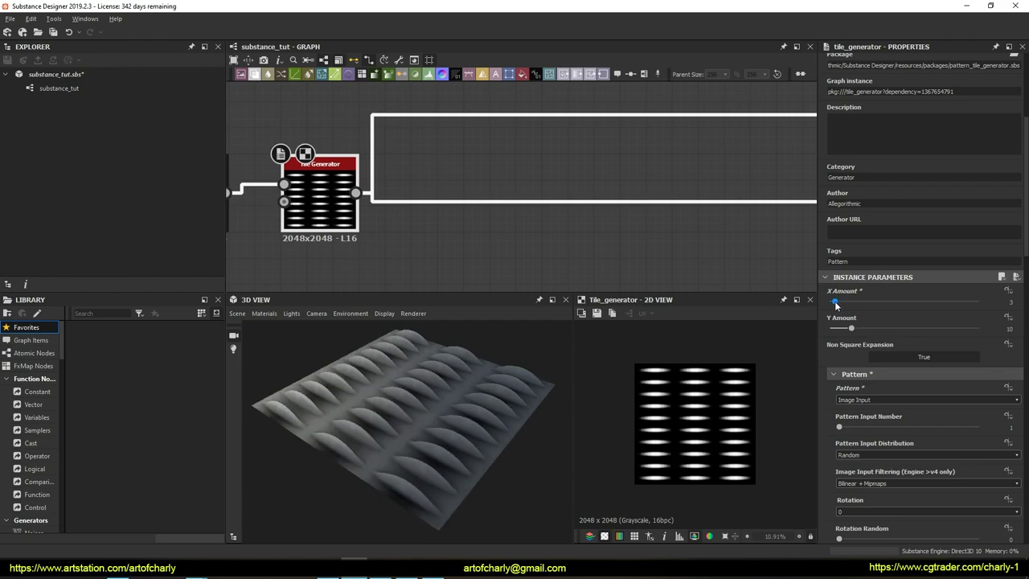
pyautogui.moveTo(853, 334); pyautogui.dragTo(830, 336)
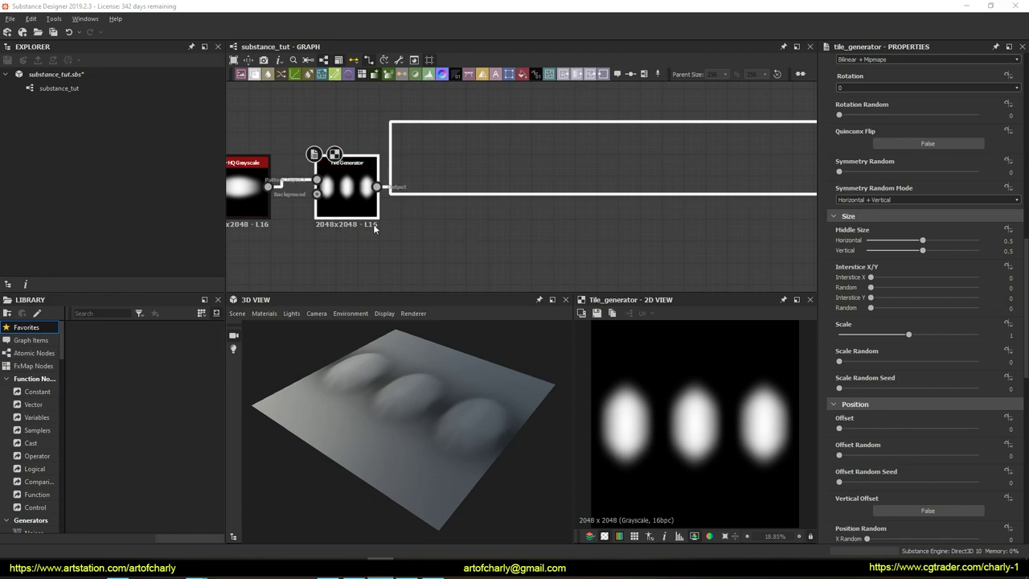
pyautogui.moveTo(565, 175); pyautogui.dragTo(622, 185, button='middle')
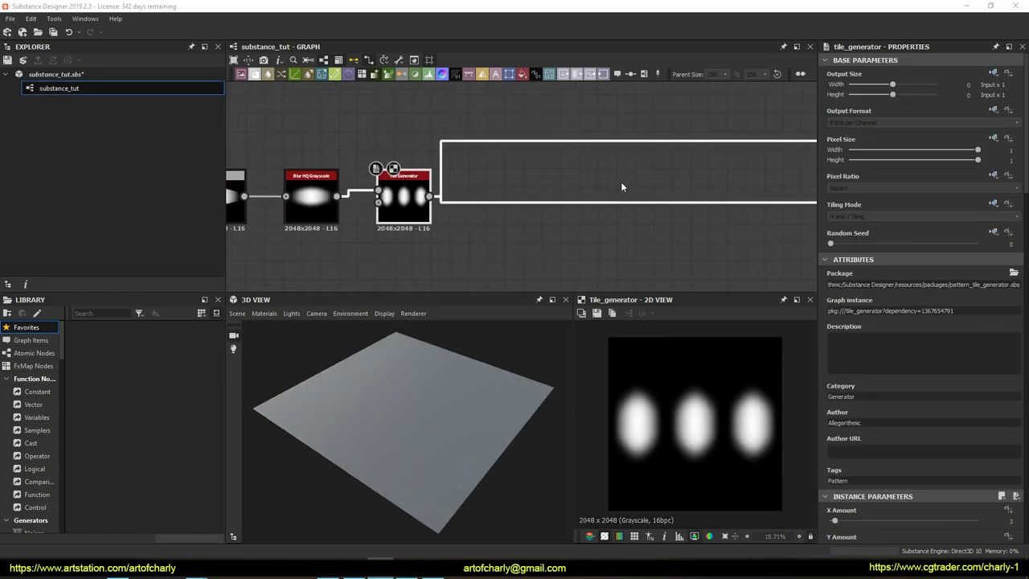
pyautogui.scroll(-3, 884, 321)
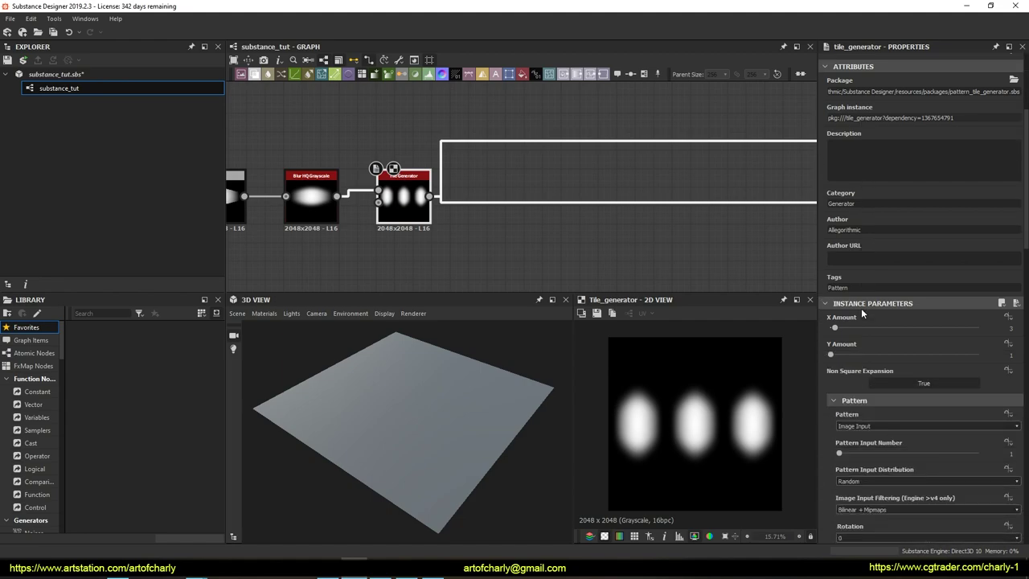
# Set Interstice X to -8, Scale to 0.78 and Scale Random to 0.13.
pyautogui.scroll(-2, 884, 321)
pyautogui.scroll(-2, 861, 314)
pyautogui.scroll(-4, 862, 313)
pyautogui.scroll(-2, 862, 315)
pyautogui.scroll(-2, 860, 318)
pyautogui.scroll(-1, 858, 320)
pyautogui.moveTo(870, 342); pyautogui.dragTo(869, 341)
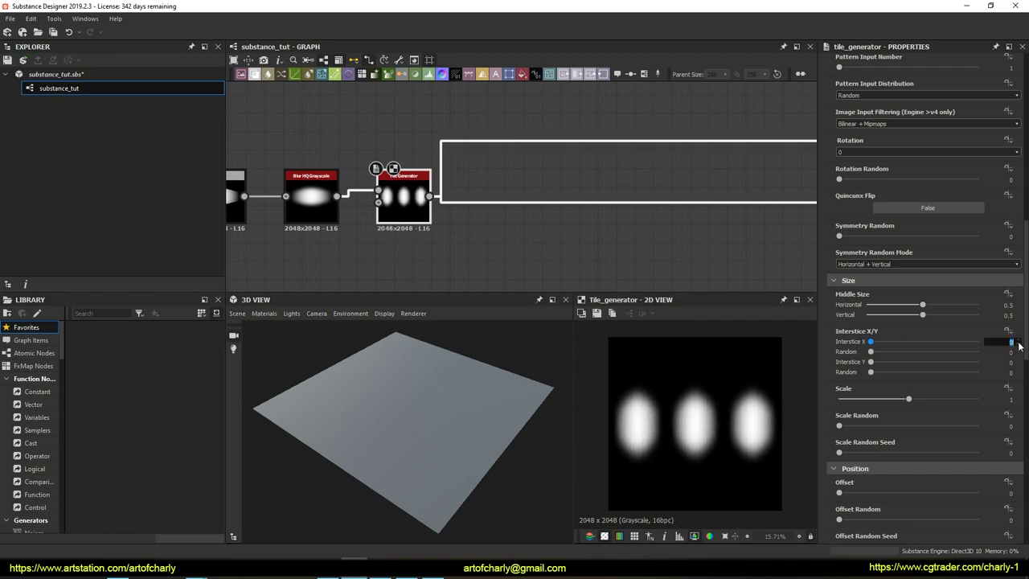
pyautogui.press('Return')
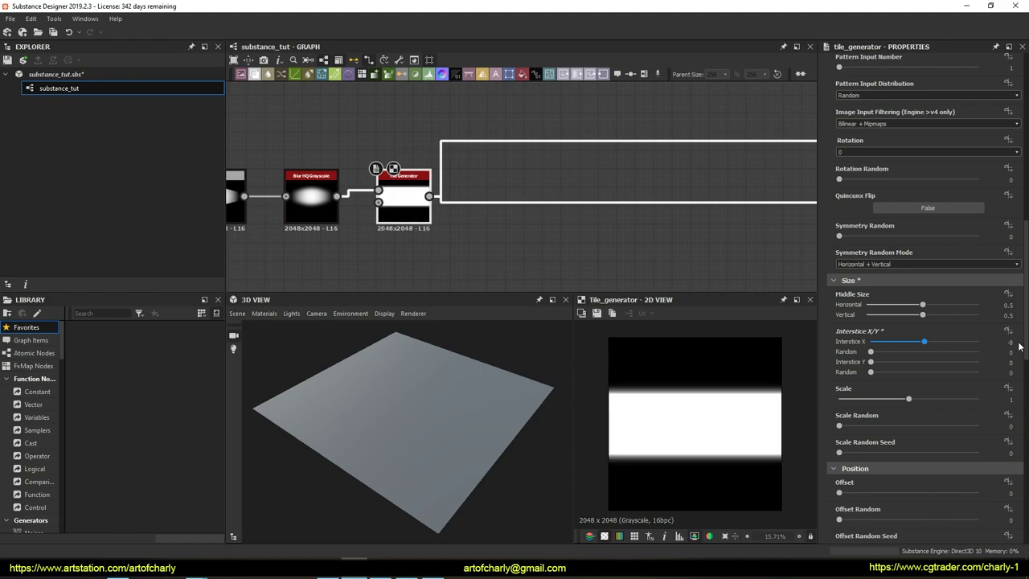
pyautogui.moveTo(832, 351); pyautogui.dragTo(958, 351)
pyautogui.press('Escape')
pyautogui.moveTo(839, 426)
pyautogui.mouseDown()
pyautogui.moveTo(886, 427)
pyautogui.moveTo(895, 402)
pyautogui.mouseUp()
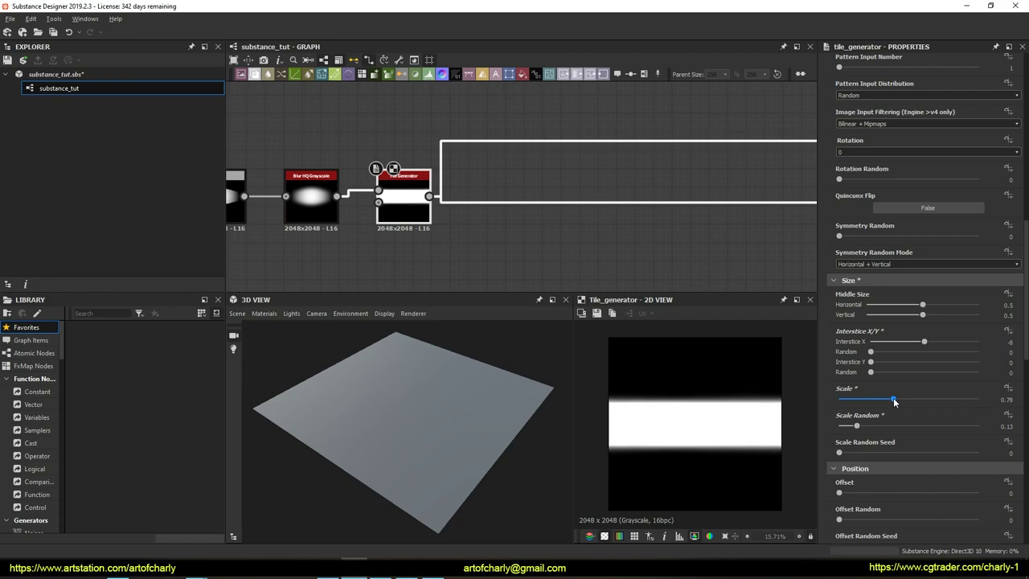
pyautogui.scroll(-3, 873, 335)
# Switch Blending Mode from Add to Max and enable Luminance By Number.
pyautogui.scroll(-3, 872, 336)
pyautogui.scroll(-3, 873, 336)
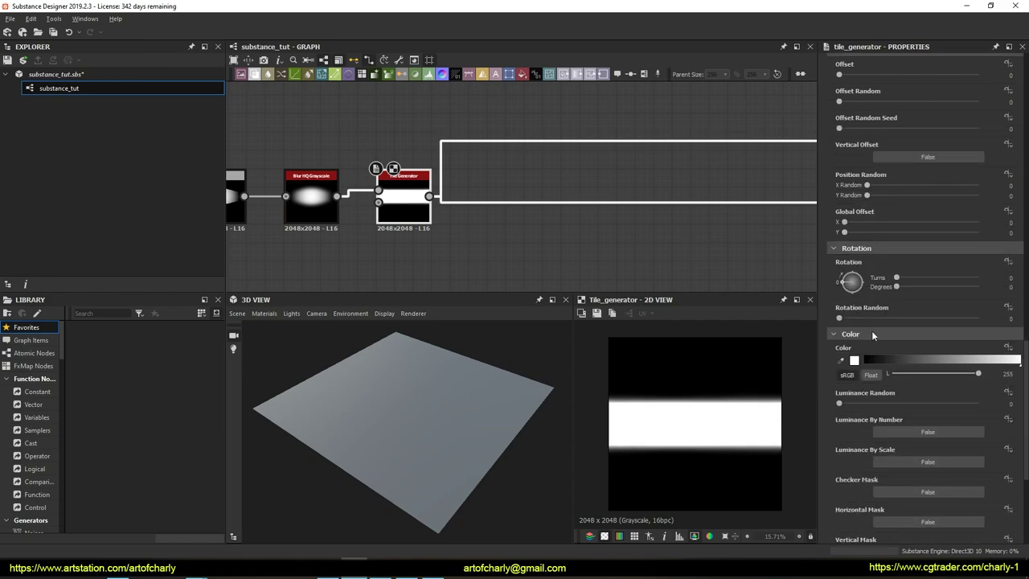
pyautogui.scroll(-3, 872, 335)
pyautogui.scroll(-1, 873, 336)
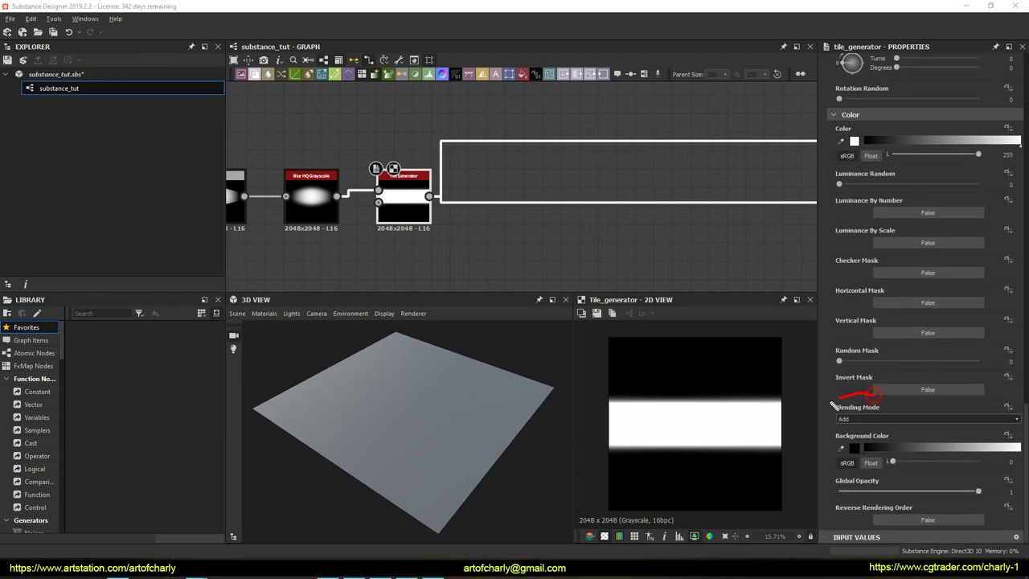
pyautogui.click(860, 418)
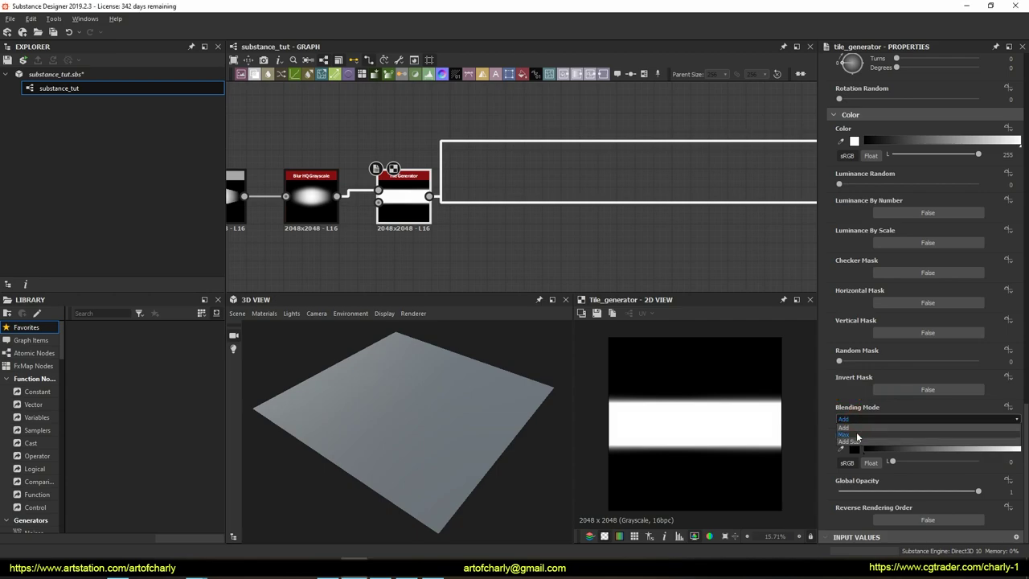
pyautogui.click(860, 437)
pyautogui.scroll(2, 903, 430)
pyautogui.scroll(3, 898, 434)
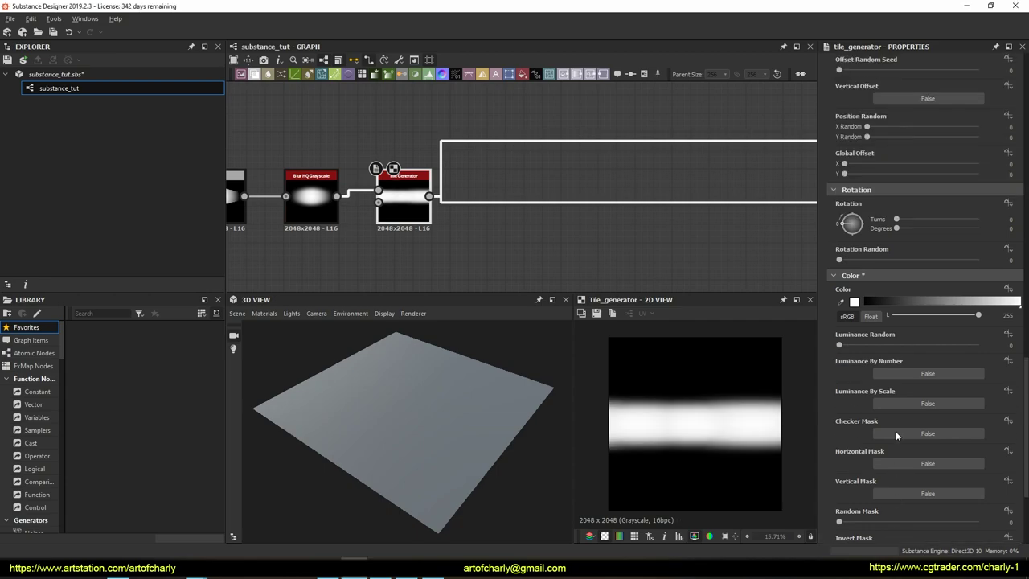
pyautogui.click(913, 408)
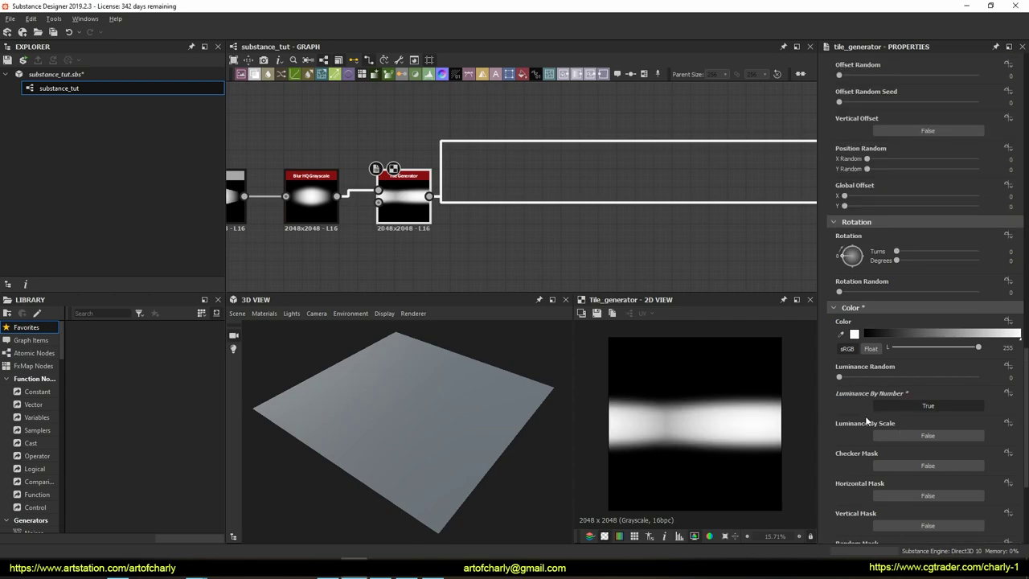
# Rotate the tiles to 164 degrees with Rotation Random about 0.02.
pyautogui.scroll(1, 867, 423)
pyautogui.scroll(3, 867, 425)
pyautogui.scroll(1, 867, 425)
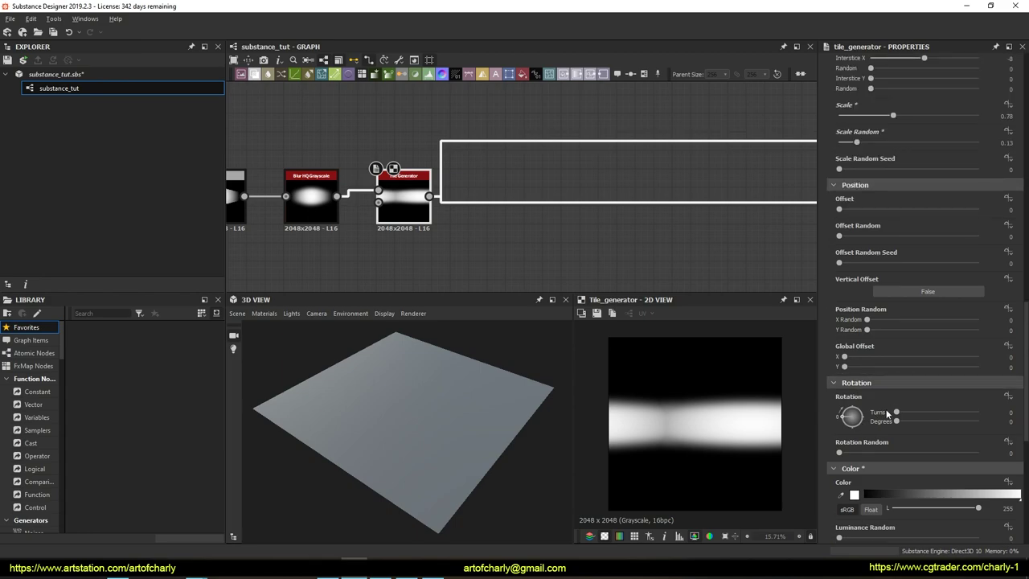
pyautogui.scroll(-2, 884, 410)
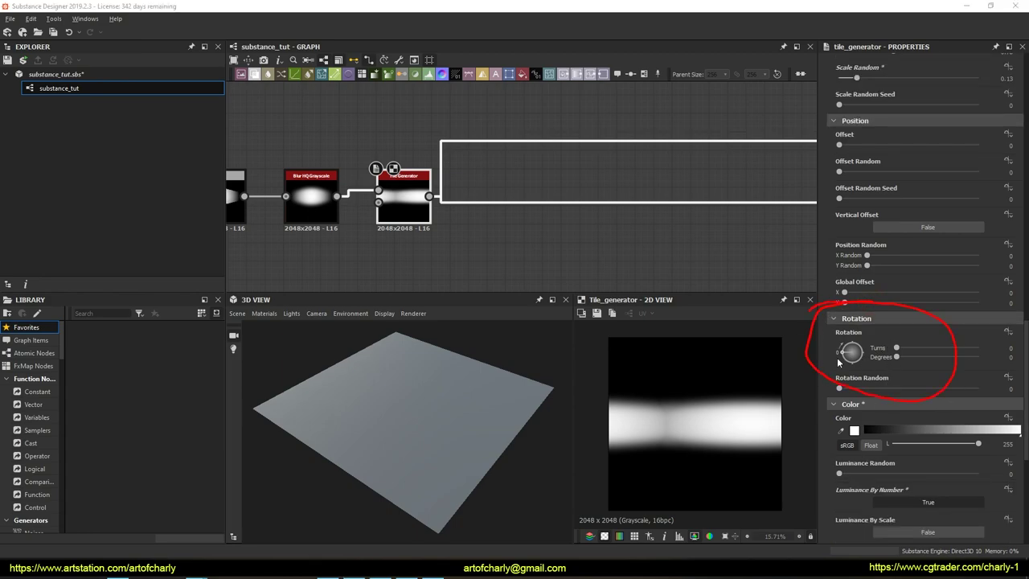
pyautogui.moveTo(899, 360); pyautogui.dragTo(937, 356)
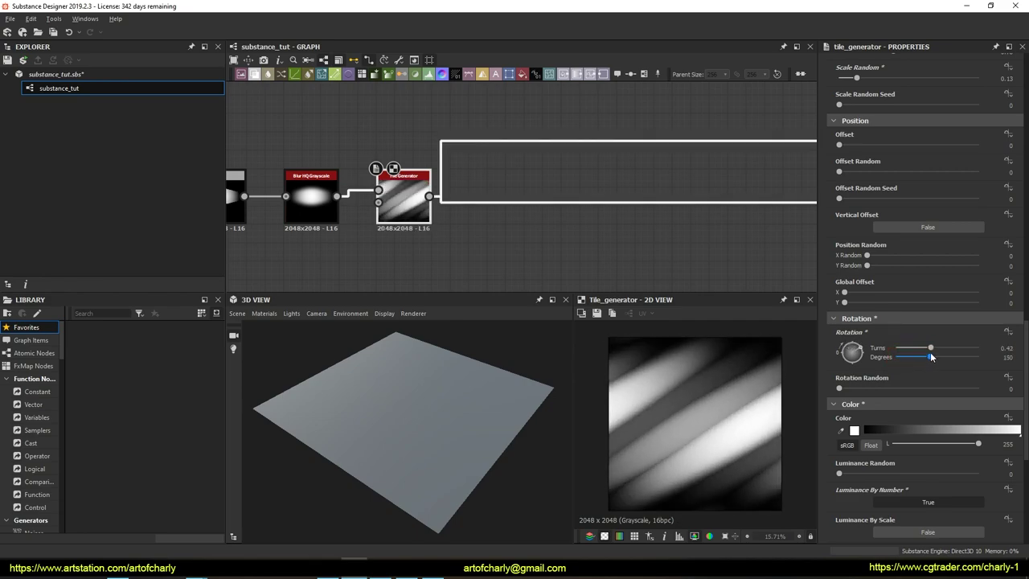
pyautogui.moveTo(936, 356); pyautogui.dragTo(933, 355)
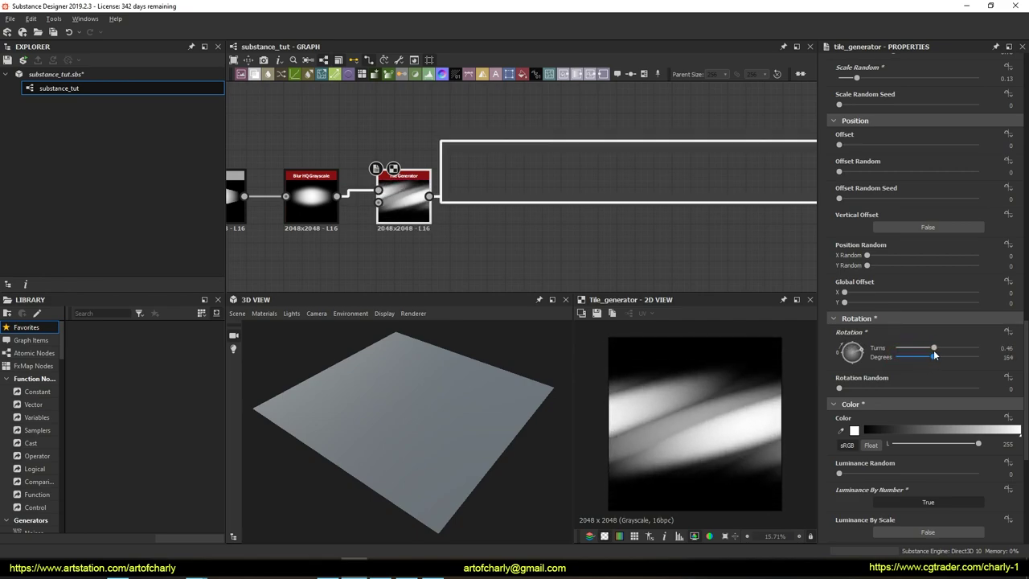
pyautogui.moveTo(841, 390); pyautogui.dragTo(837, 385)
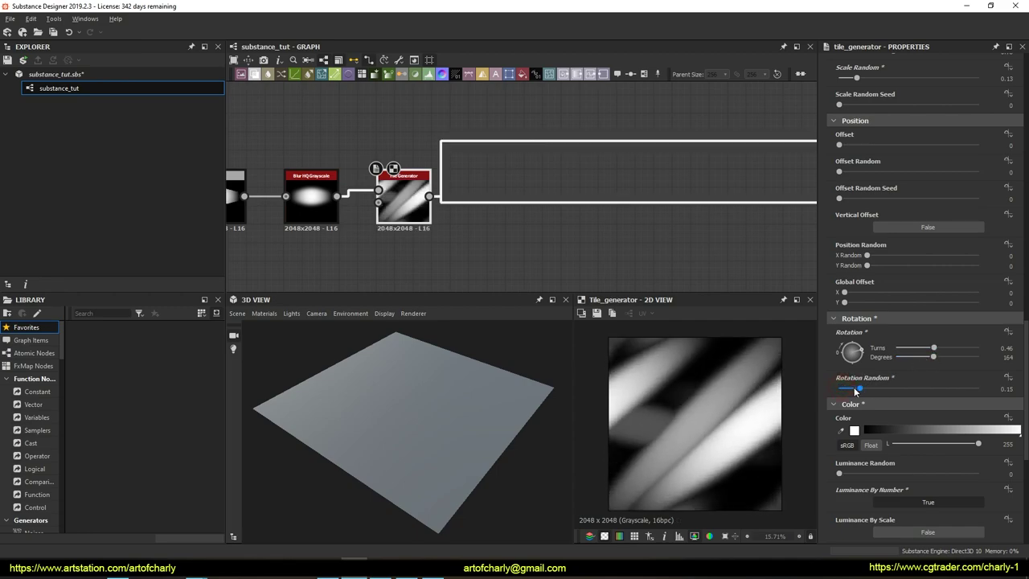
pyautogui.moveTo(838, 386); pyautogui.dragTo(838, 386)
pyautogui.scroll(1, 910, 289)
pyautogui.scroll(3, 904, 312)
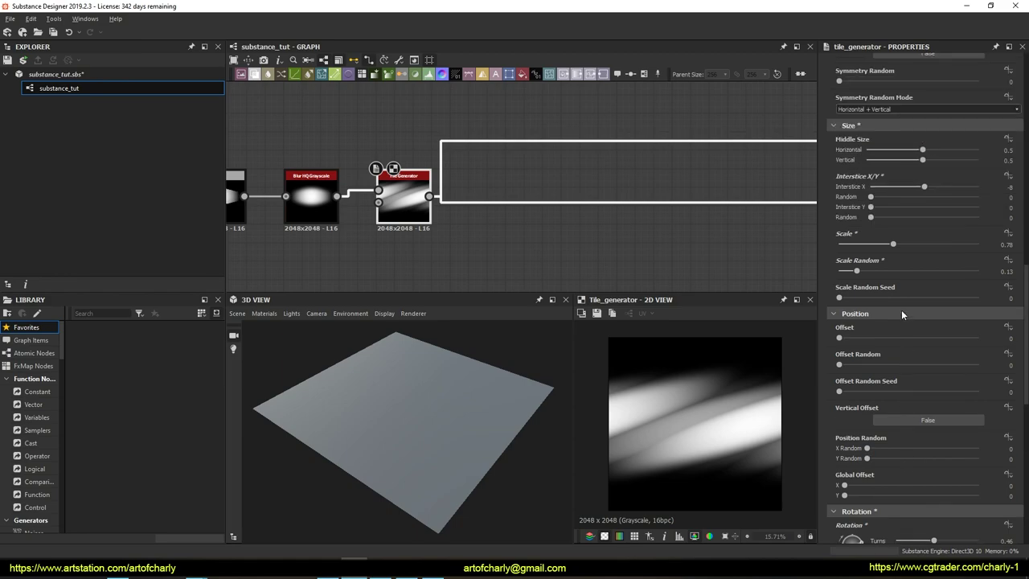
# Set Scale to 0.4, Interstice X to -7.47 and Scale Random to 0.15.
pyautogui.scroll(4, 901, 314)
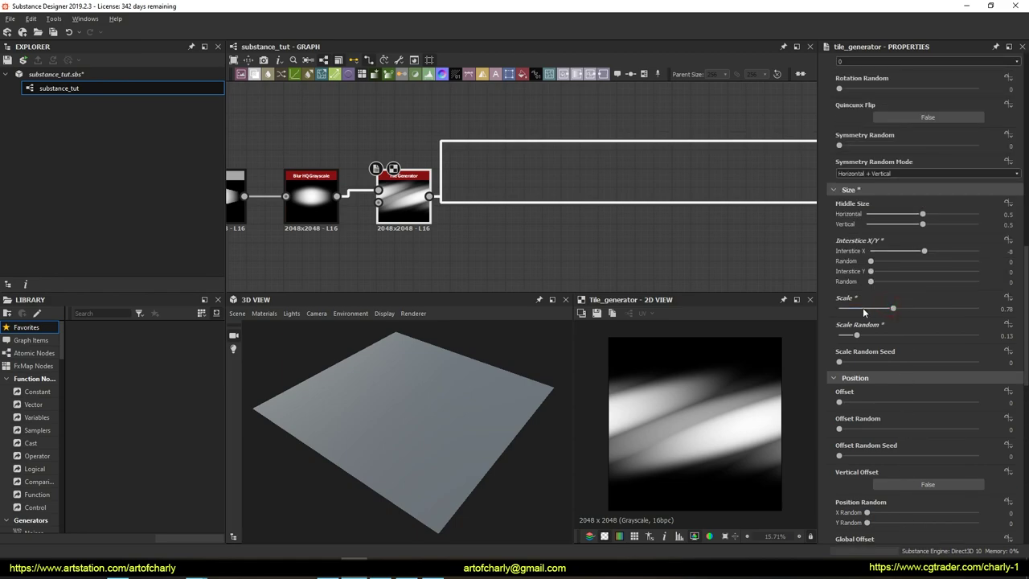
pyautogui.moveTo(892, 310); pyautogui.dragTo(859, 309)
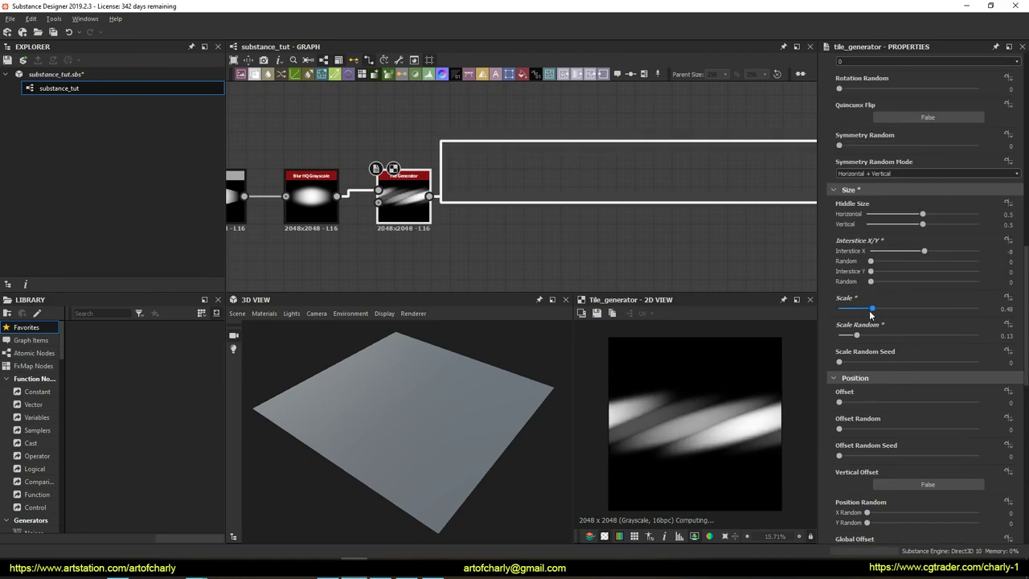
pyautogui.moveTo(859, 312); pyautogui.dragTo(872, 321)
pyautogui.scroll(-1, 724, 420)
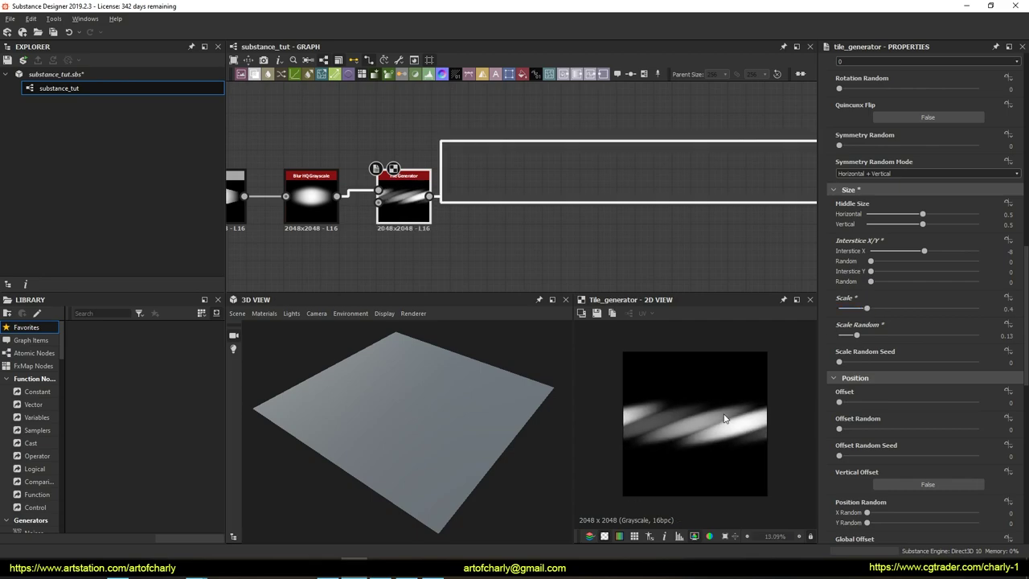
pyautogui.scroll(-2, 775, 414)
pyautogui.scroll(3, 775, 414)
pyautogui.scroll(-3, 719, 418)
pyautogui.scroll(2, 721, 422)
pyautogui.moveTo(923, 252)
pyautogui.mouseDown()
pyautogui.moveTo(938, 255)
pyautogui.moveTo(928, 255)
pyautogui.mouseUp()
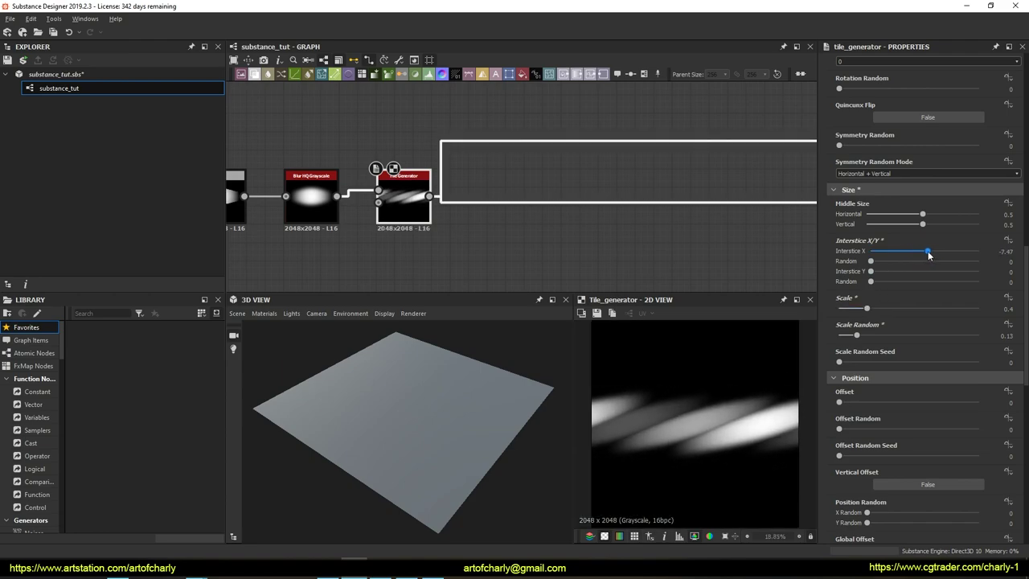
pyautogui.moveTo(861, 339); pyautogui.dragTo(846, 361)
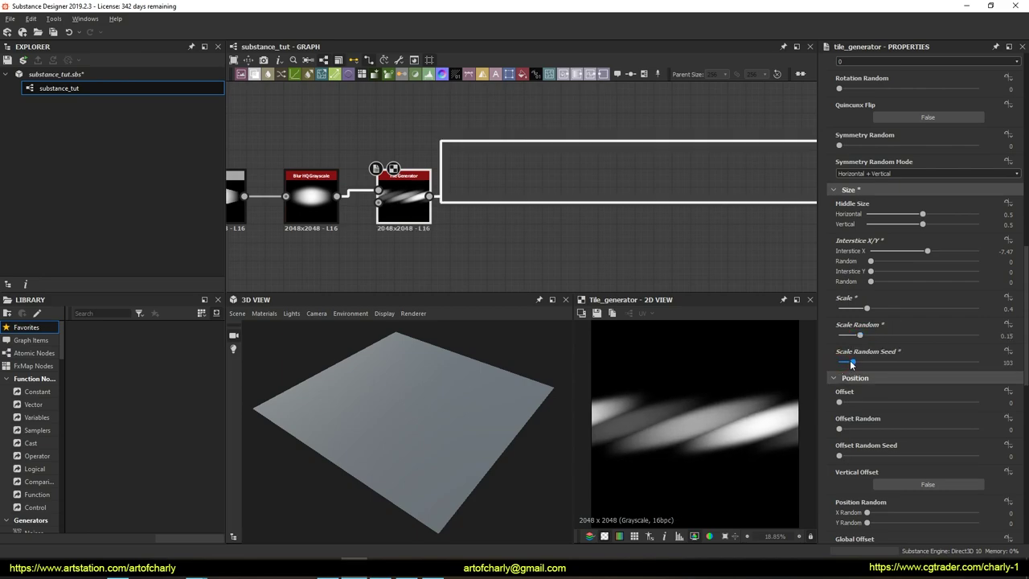
# Set Scale Random Seed to 61 and raise X Amount to 5.
pyautogui.scroll(3, 905, 374)
pyautogui.scroll(2, 905, 374)
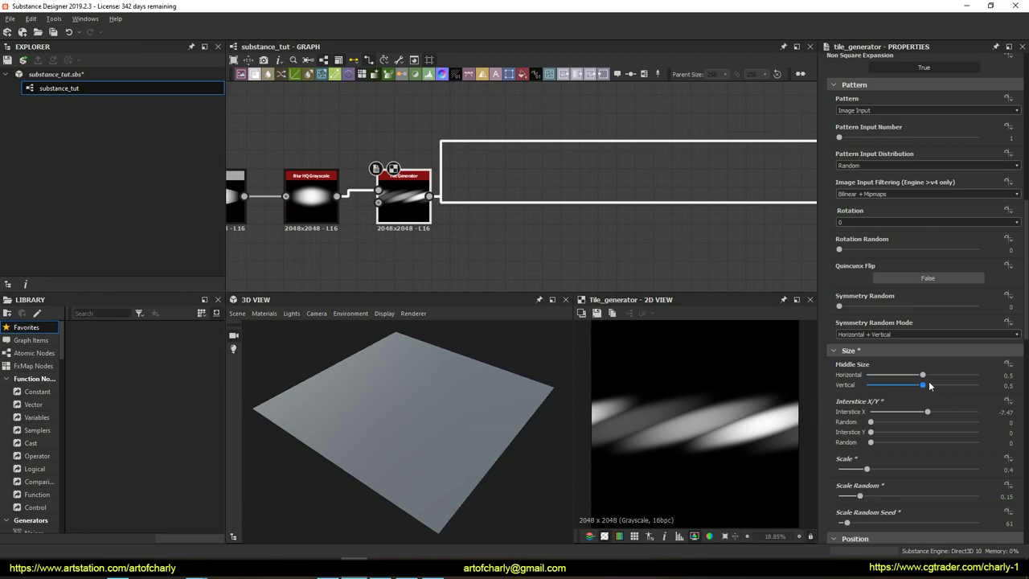
pyautogui.scroll(2, 884, 386)
pyautogui.scroll(6, 873, 385)
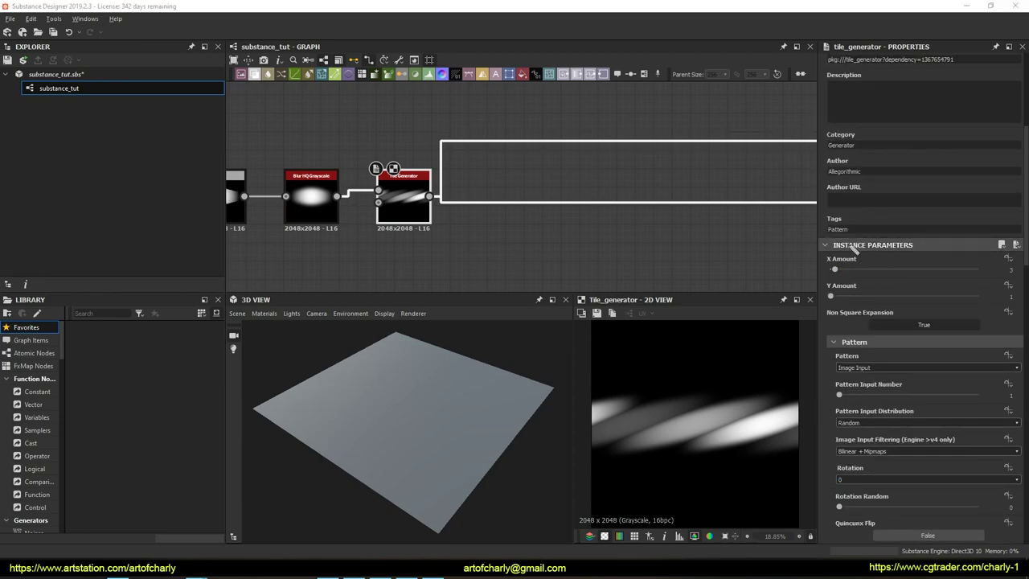
pyautogui.press('Escape')
pyautogui.moveTo(836, 274); pyautogui.dragTo(842, 273)
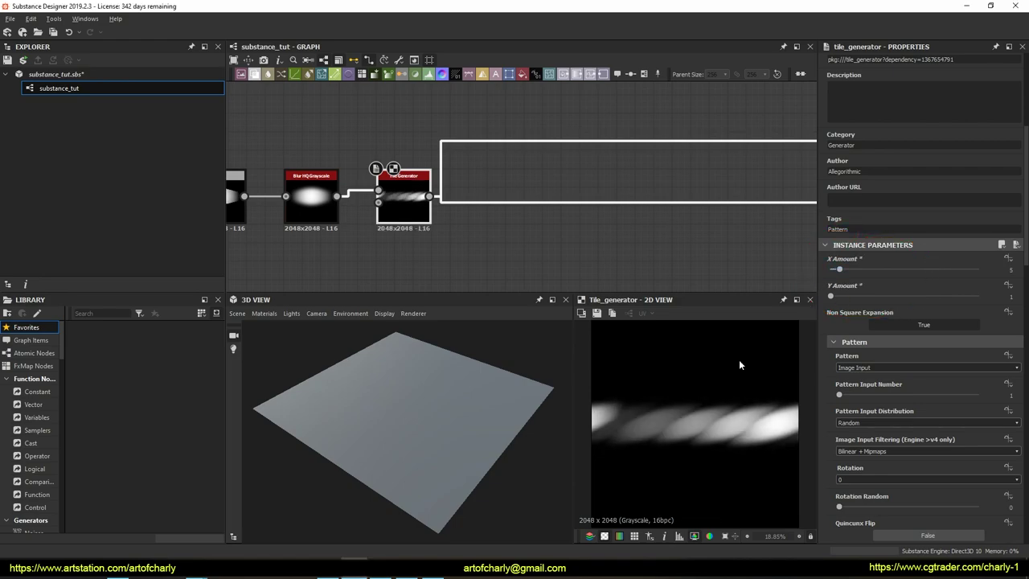
pyautogui.scroll(-2, 742, 378)
pyautogui.scroll(2, 777, 447)
pyautogui.scroll(-3, 771, 446)
pyautogui.scroll(2, 739, 440)
pyautogui.scroll(1, 732, 437)
pyautogui.scroll(-1, 731, 437)
pyautogui.scroll(-2, 675, 423)
pyautogui.rightClick(402, 201)
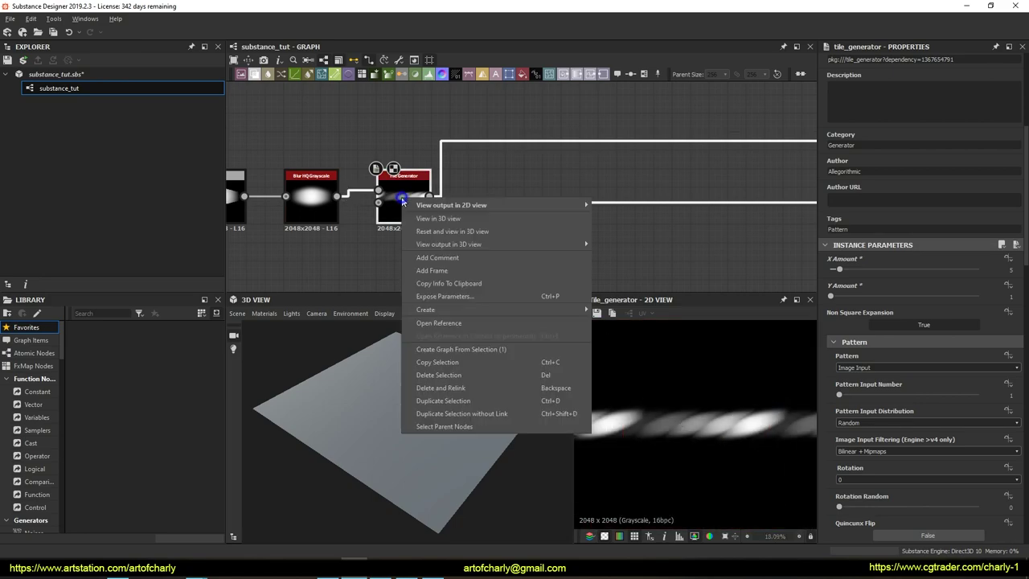
# Preview the Base Material on the 3D plane using View in 3D view.
pyautogui.scroll(-2, 692, 240)
pyautogui.moveTo(692, 240); pyautogui.dragTo(442, 249, button='middle')
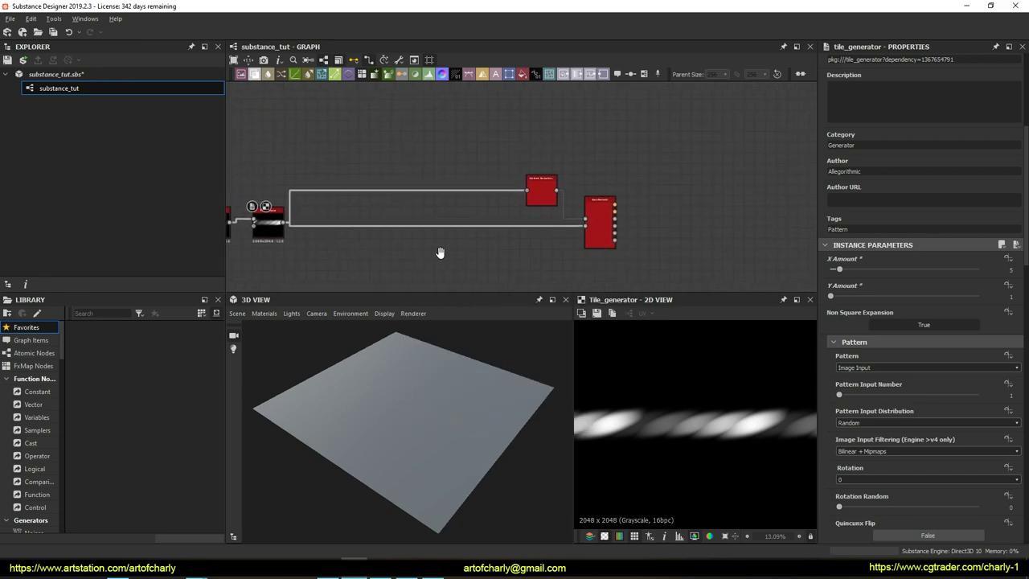
pyautogui.scroll(2, 588, 229)
pyautogui.rightClick(602, 208)
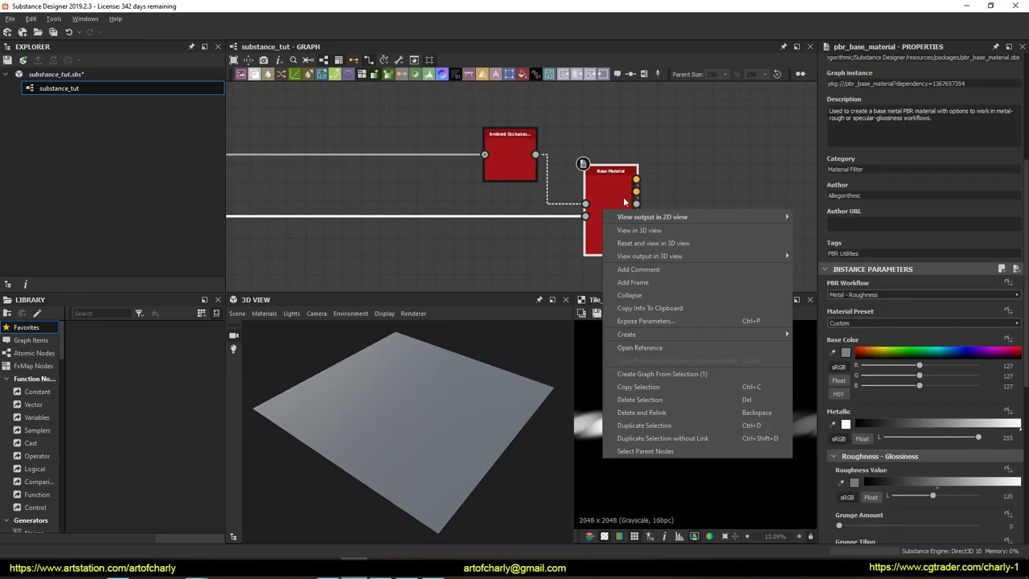
pyautogui.click(649, 228)
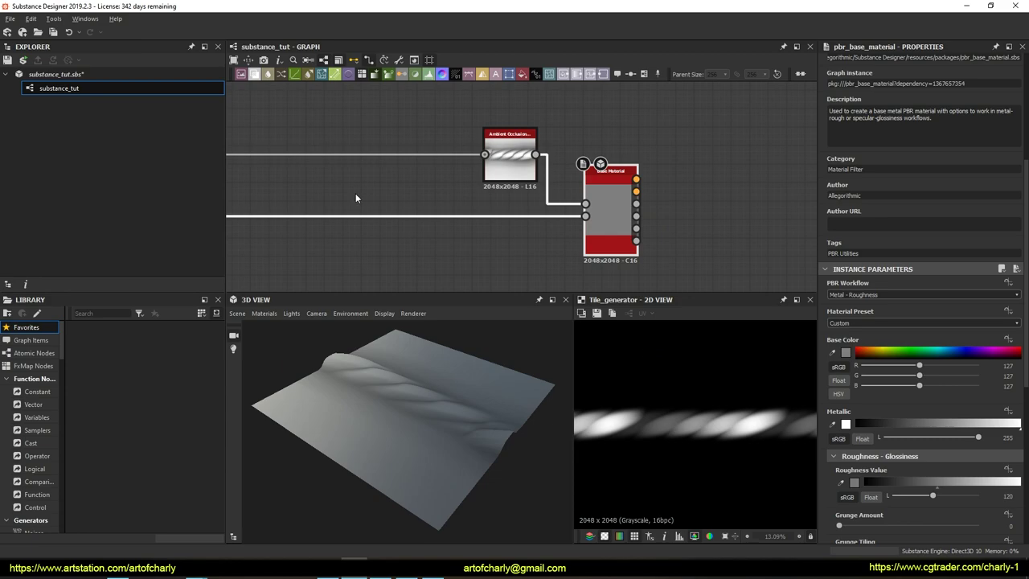
# Reselect the Tile Generator node and orbit the 3D plane to inspect the raised strand.
pyautogui.moveTo(377, 217); pyautogui.dragTo(572, 215, button='middle')
pyautogui.click(523, 246)
pyautogui.scroll(2, 523, 246)
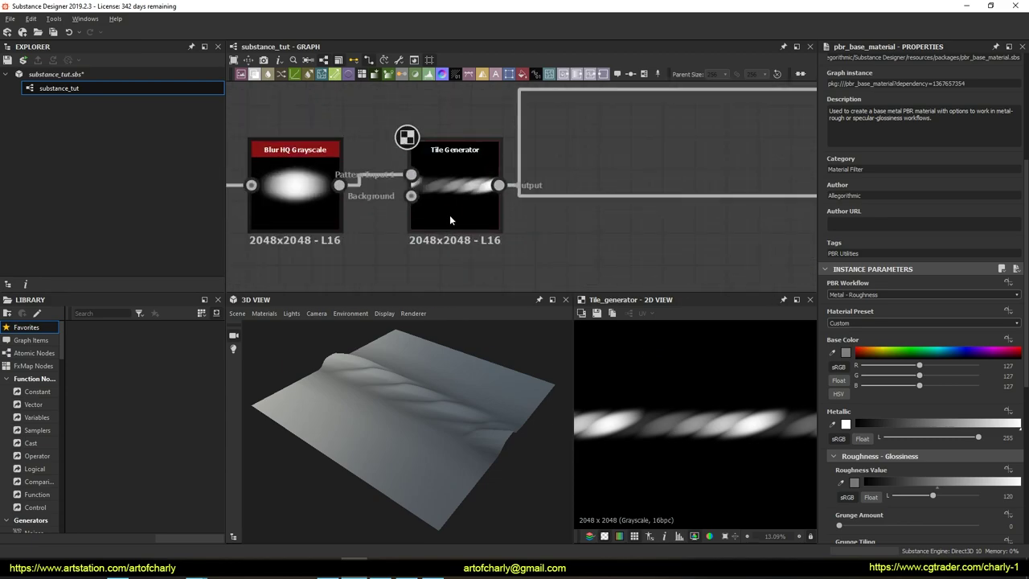
pyautogui.moveTo(485, 376)
pyautogui.mouseDown()
pyautogui.moveTo(505, 402)
pyautogui.moveTo(471, 365)
pyautogui.moveTo(482, 378)
pyautogui.mouseUp()
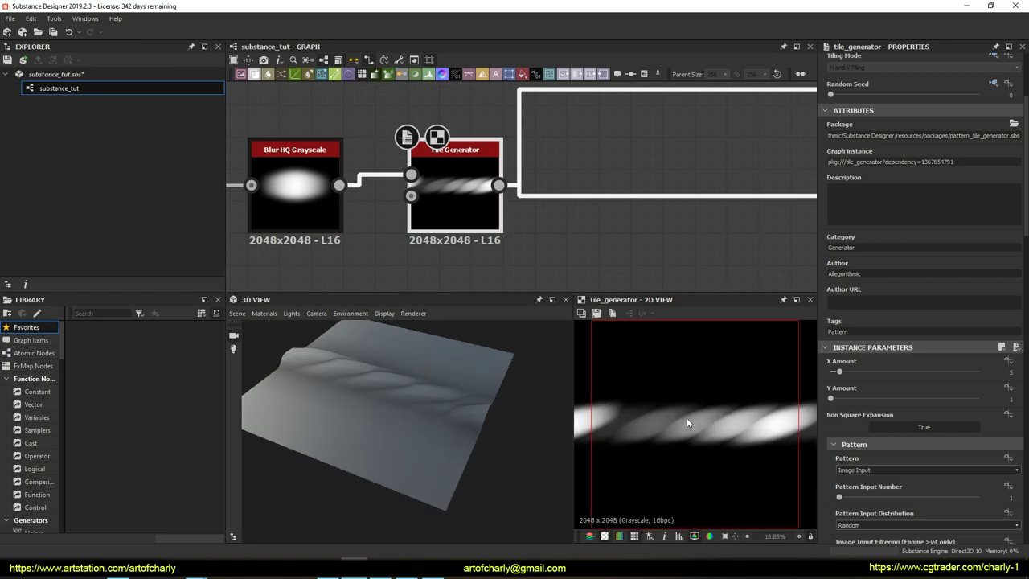
pyautogui.scroll(-3, 704, 373)
# Give the Tile Generator tiles a slight random rotation.
pyautogui.scroll(3, 703, 374)
pyautogui.scroll(-3, 717, 404)
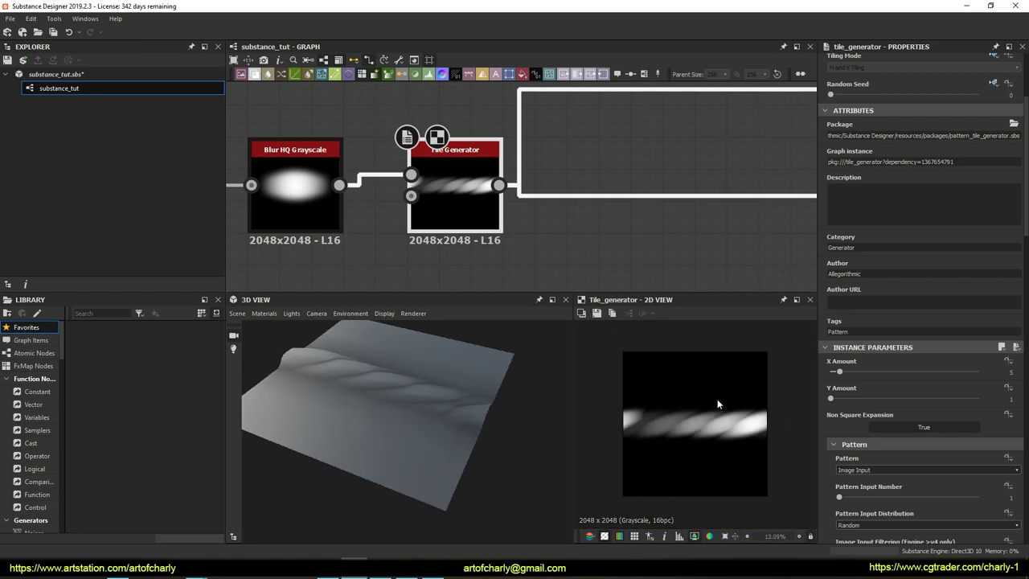
pyautogui.scroll(-4, 873, 392)
pyautogui.scroll(-5, 873, 391)
pyautogui.scroll(-2, 872, 392)
pyautogui.scroll(-2, 873, 392)
pyautogui.scroll(-3, 873, 391)
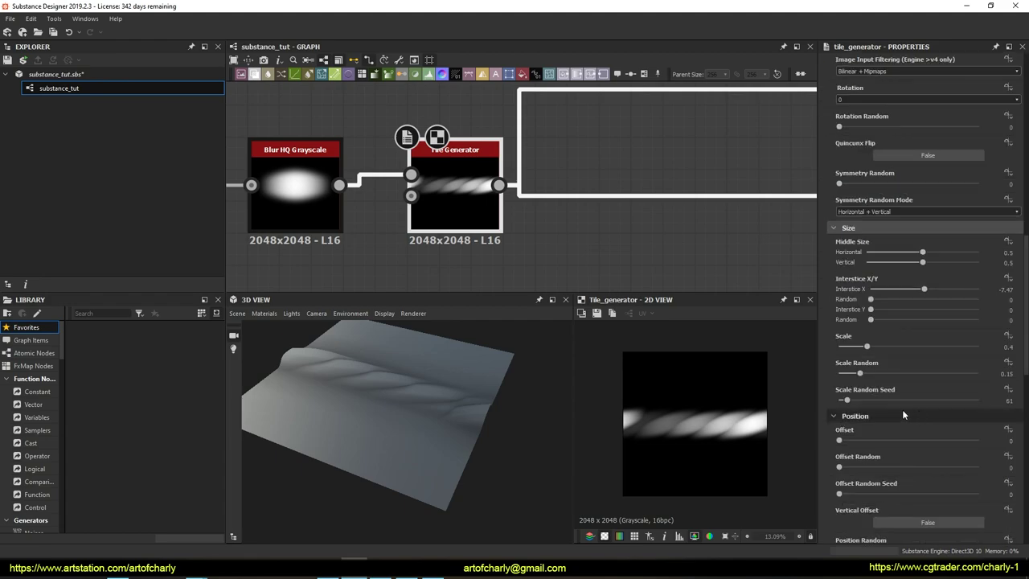
pyautogui.scroll(-3, 902, 409)
pyautogui.scroll(-4, 872, 429)
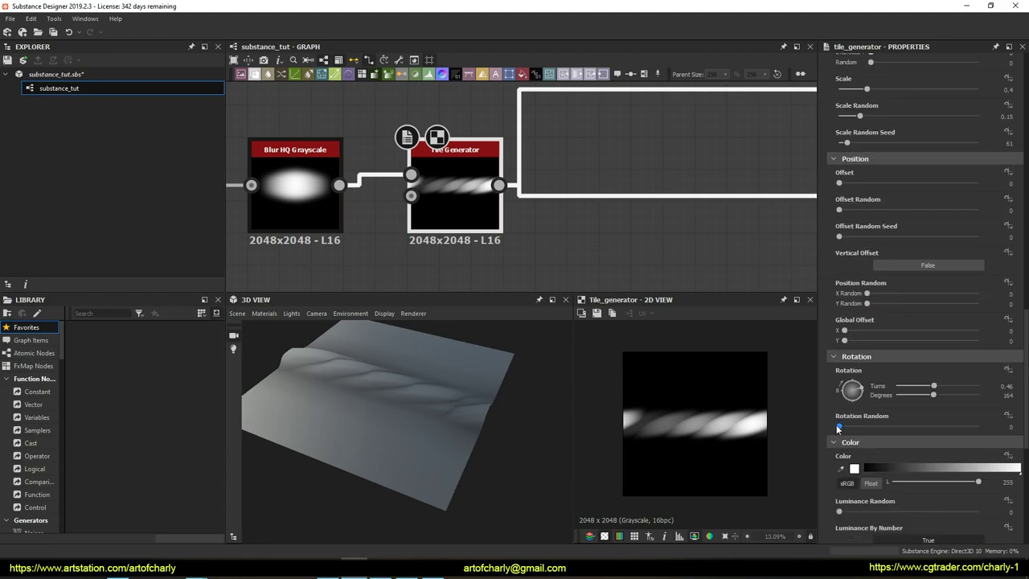
pyautogui.moveTo(839, 426); pyautogui.dragTo(841, 427)
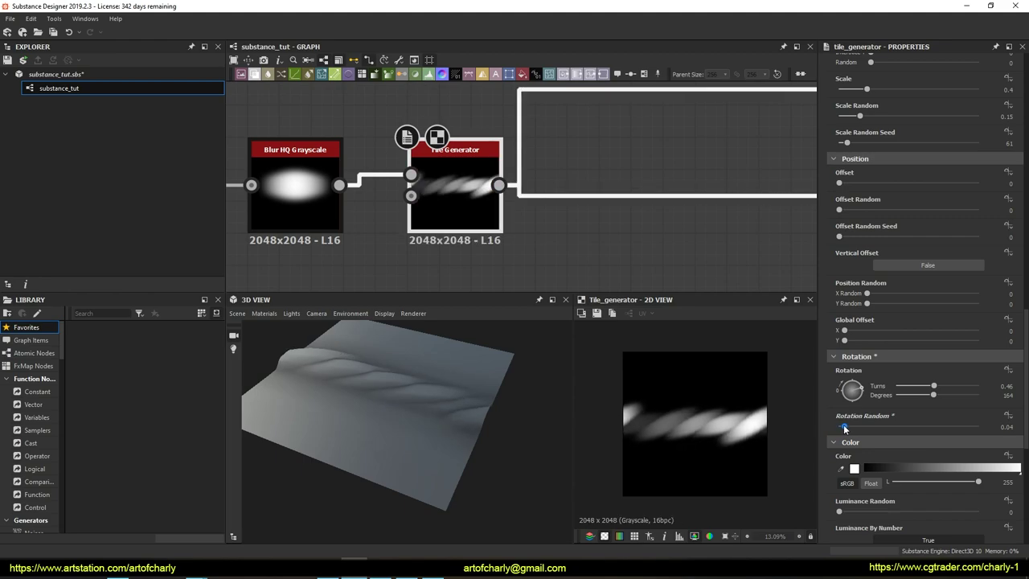
# Adjust the tile rotation from 157 to 168 degrees.
pyautogui.scroll(-1, 721, 429)
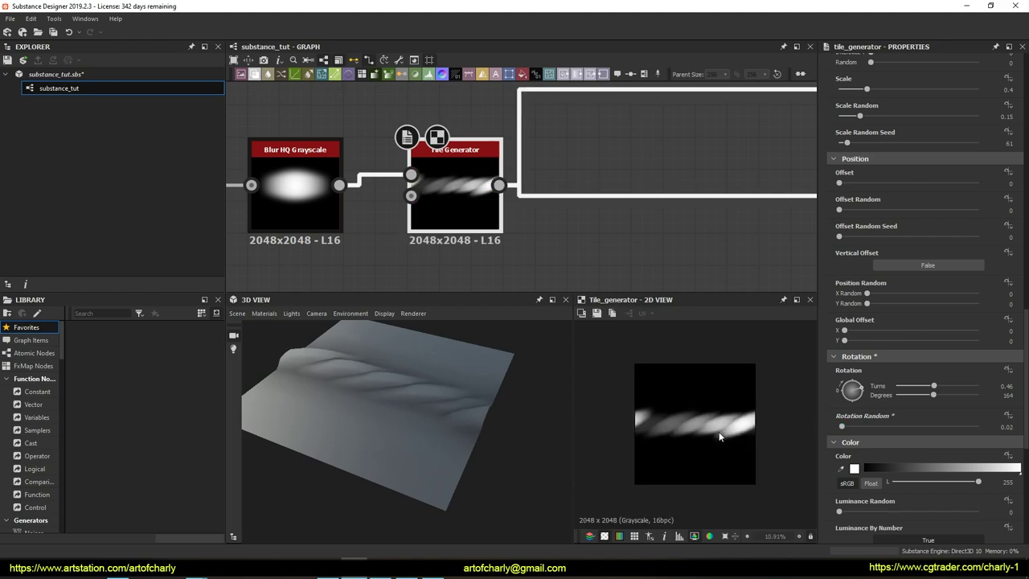
pyautogui.scroll(-3, 720, 436)
pyautogui.scroll(6, 720, 435)
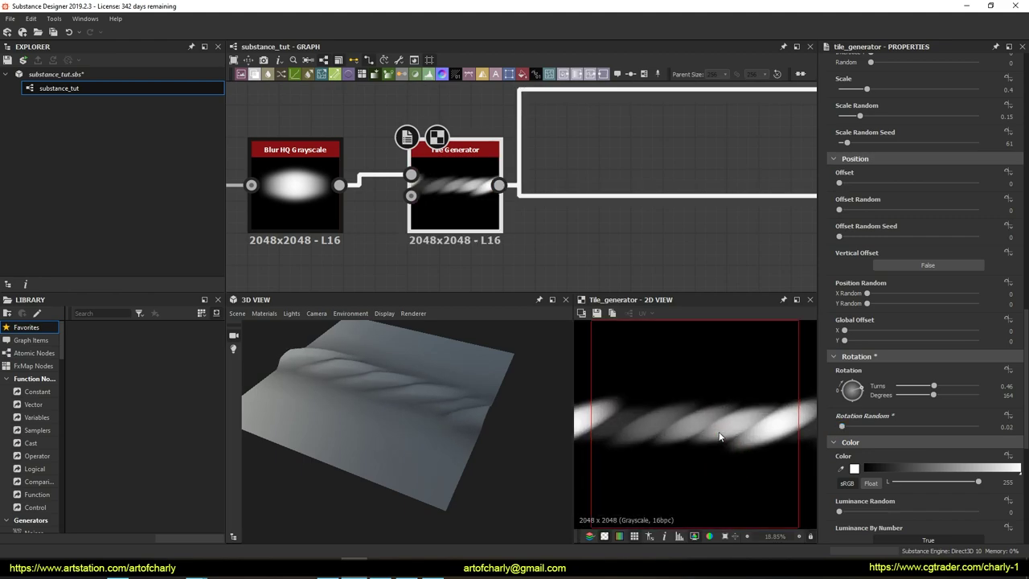
pyautogui.moveTo(935, 397); pyautogui.dragTo(933, 395)
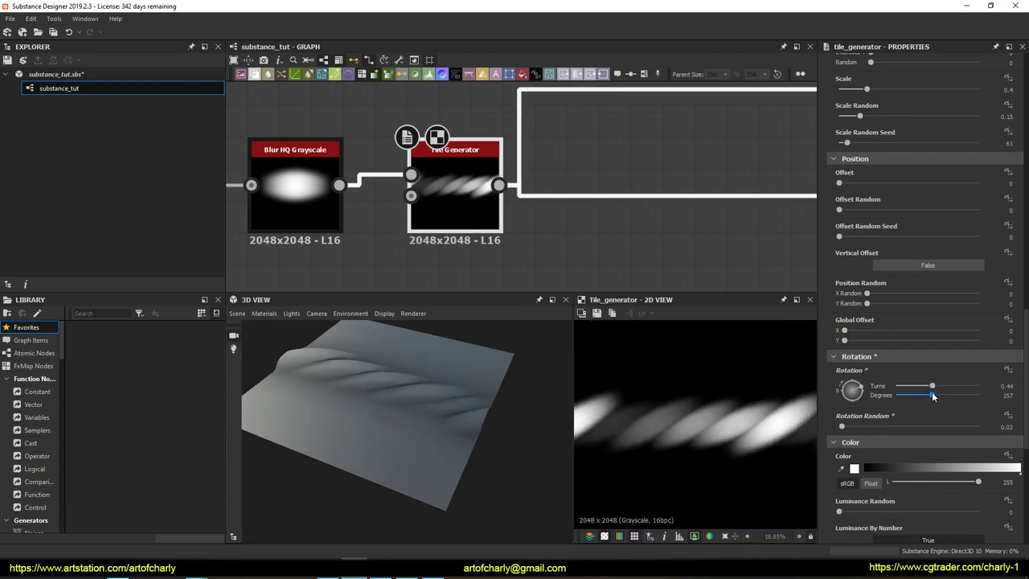
pyautogui.moveTo(932, 395); pyautogui.dragTo(935, 395)
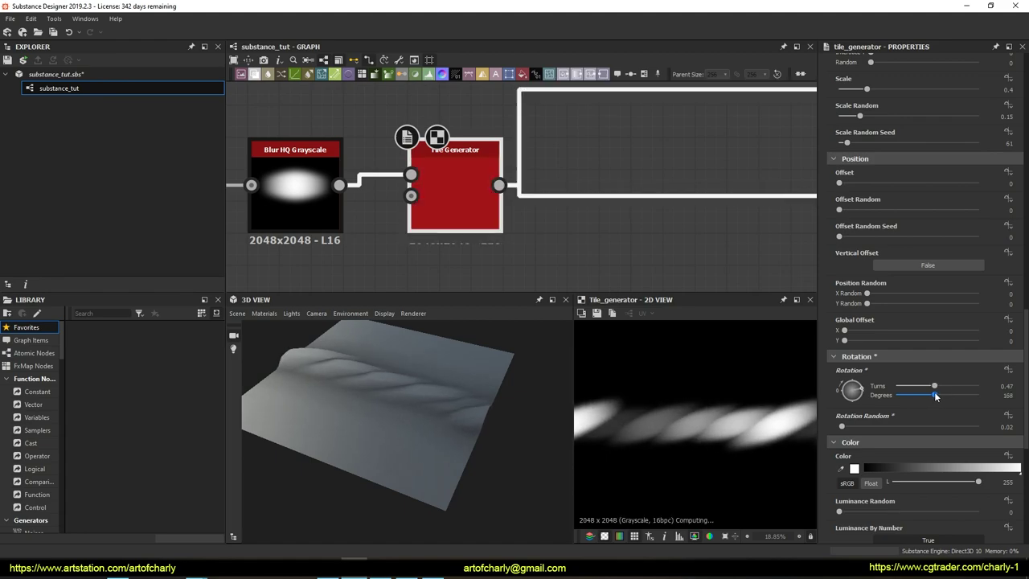
# Overlap the Tile Generator tiles more tightly horizontally.
pyautogui.scroll(6, 946, 418)
pyautogui.scroll(1, 945, 421)
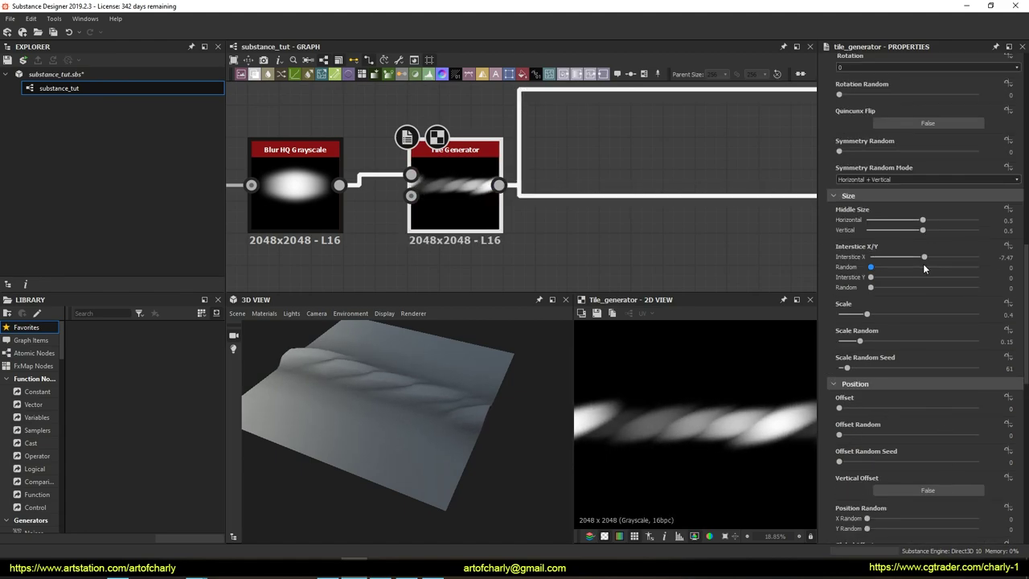
pyautogui.moveTo(922, 261); pyautogui.dragTo(907, 262)
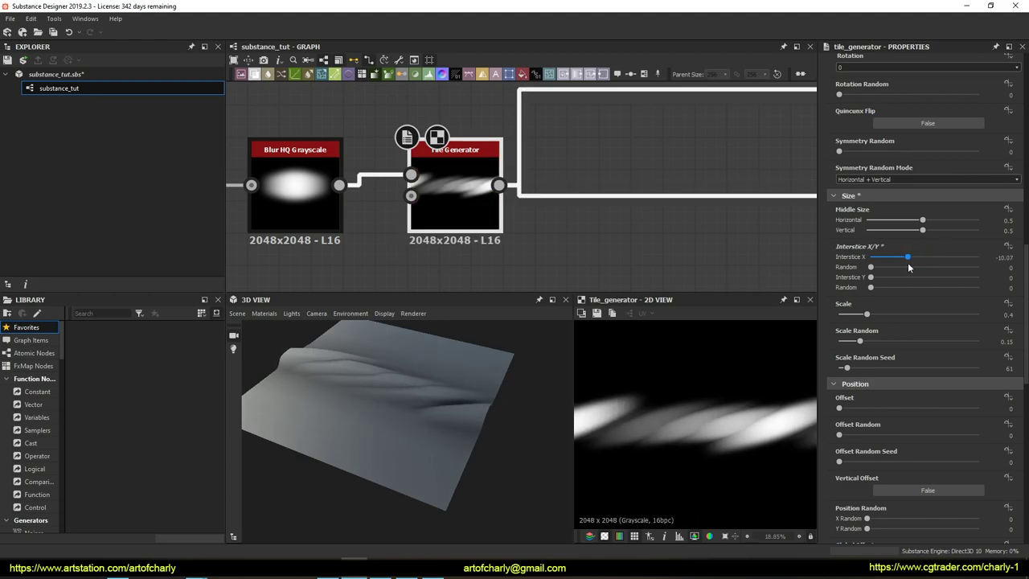
# Randomise each tile's luminance, keeping Luminance By Number set to True.
pyautogui.scroll(-2, 919, 369)
pyautogui.scroll(-1, 925, 394)
pyautogui.scroll(-2, 693, 459)
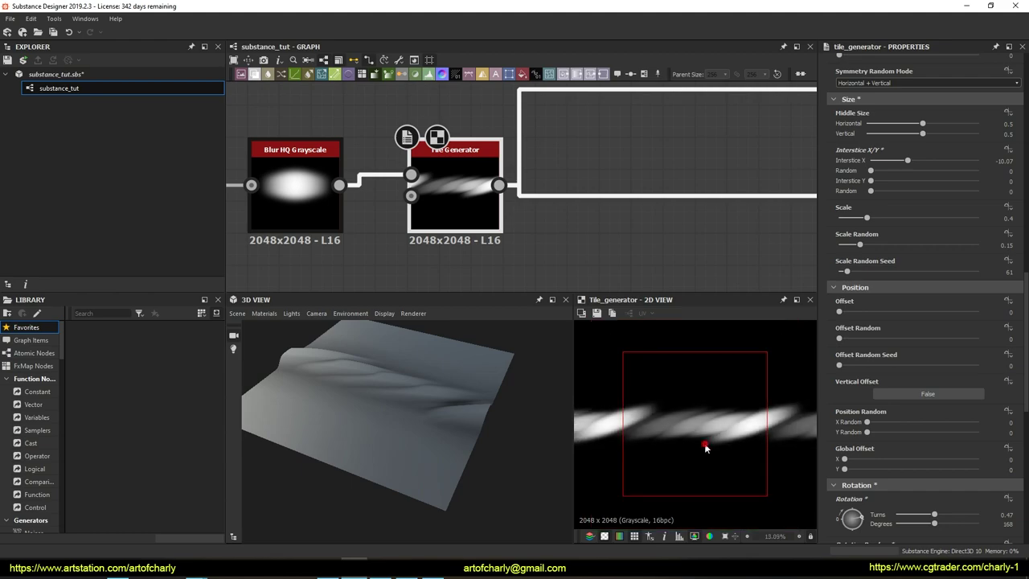
pyautogui.scroll(-2, 704, 447)
pyautogui.scroll(2, 704, 447)
pyautogui.scroll(1, 719, 447)
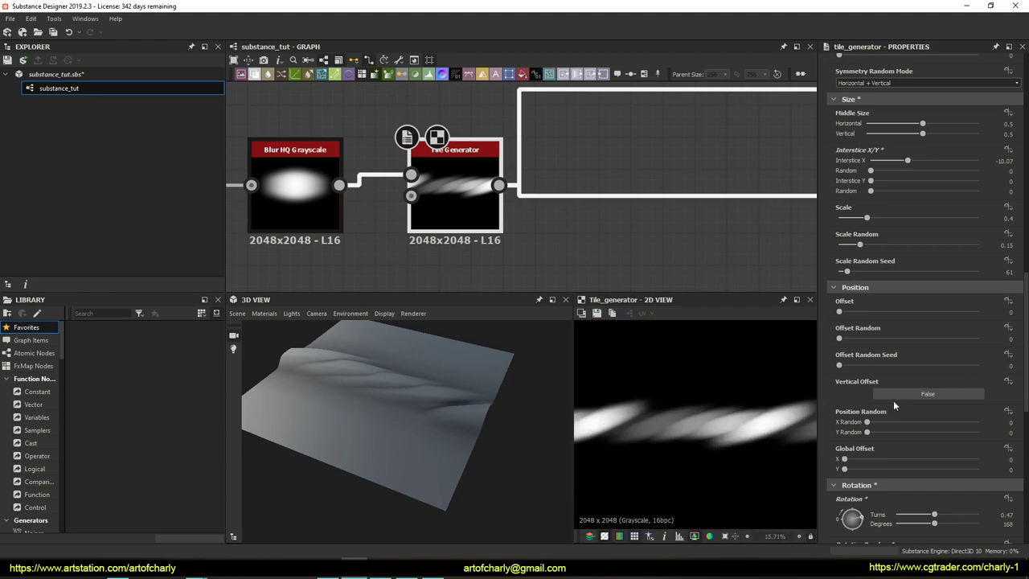
pyautogui.scroll(-2, 897, 393)
pyautogui.scroll(-2, 897, 394)
pyautogui.scroll(-2, 898, 394)
pyautogui.scroll(1, 854, 257)
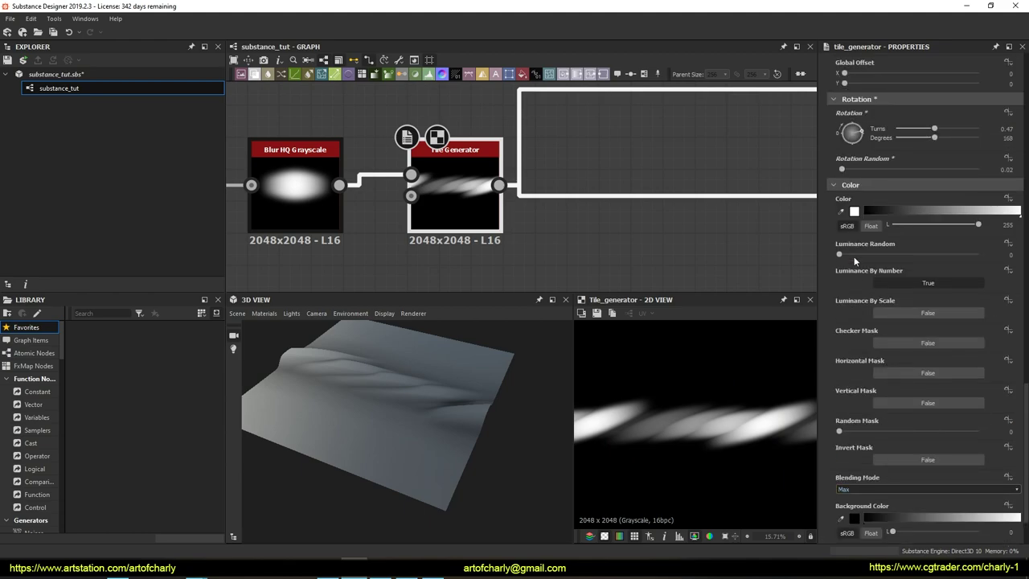
pyautogui.moveTo(839, 254)
pyautogui.mouseDown()
pyautogui.moveTo(937, 255)
pyautogui.moveTo(899, 257)
pyautogui.mouseUp()
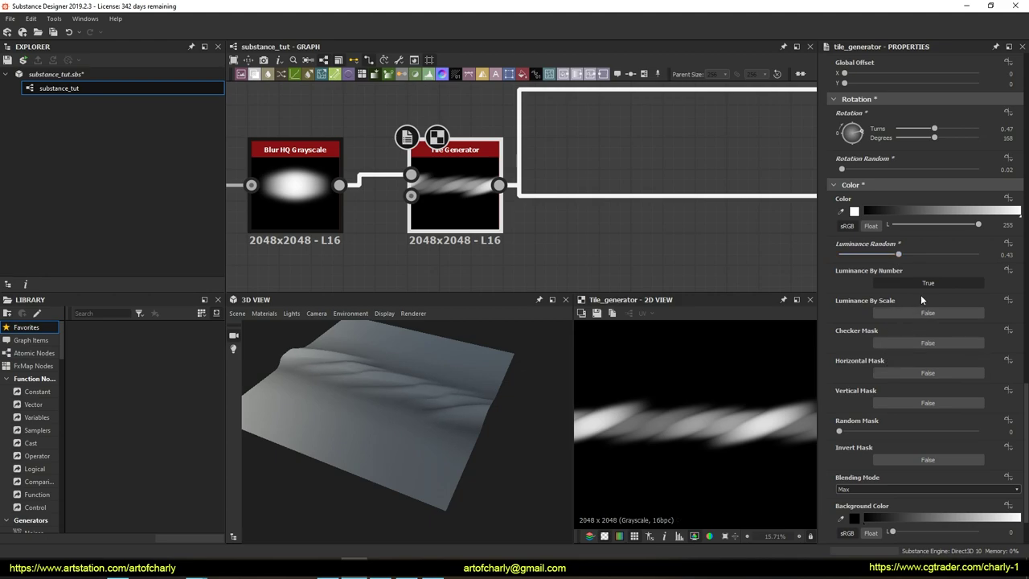
pyautogui.click(927, 283)
pyautogui.click(928, 283)
# Set Rotation Random to 0.005 and bring the rotation back near horizontal at 173°.
pyautogui.scroll(5, 856, 330)
pyautogui.click(1013, 336)
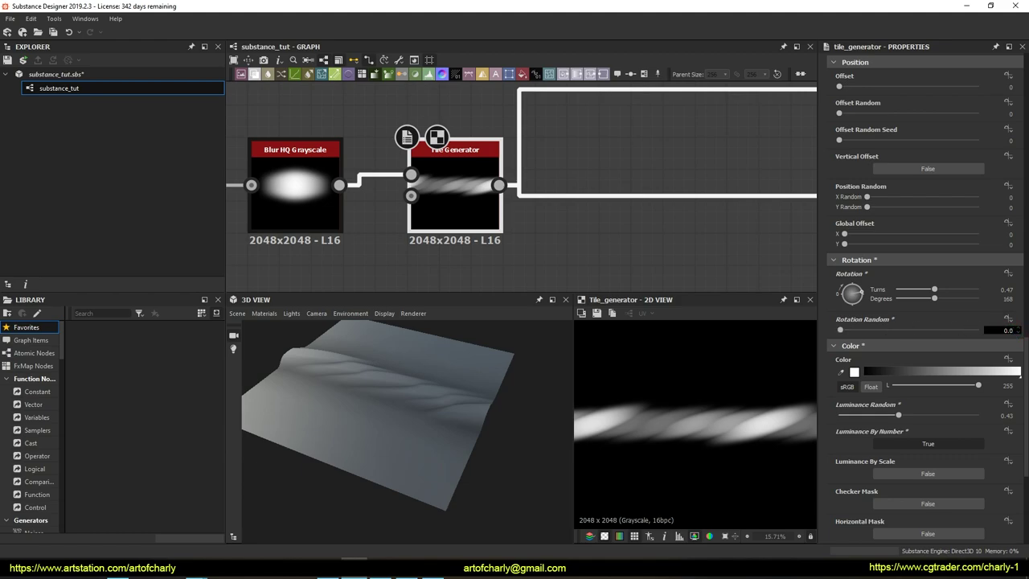
pyautogui.write('05')
pyautogui.press('Return')
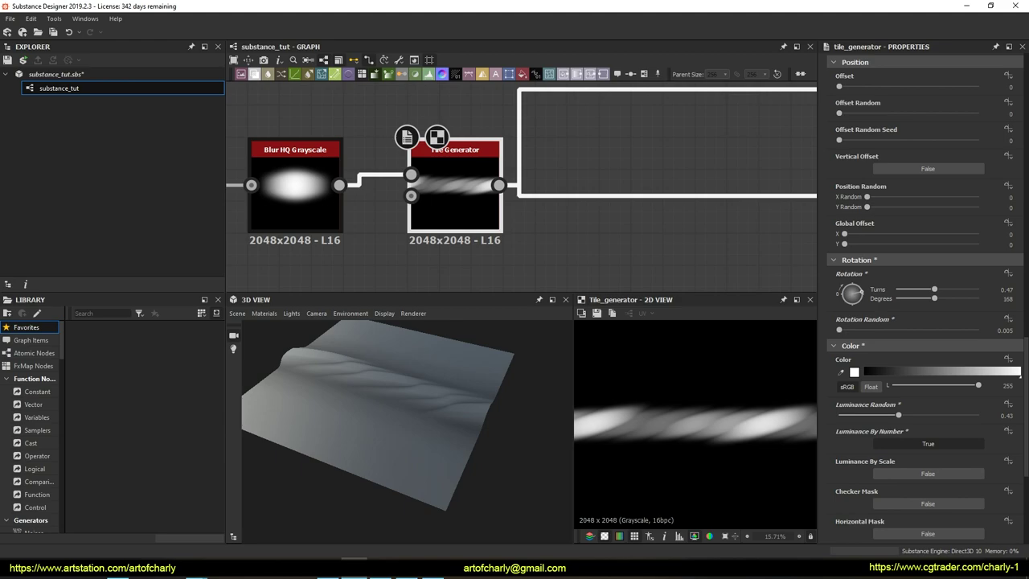
pyautogui.moveTo(927, 301); pyautogui.dragTo(932, 299)
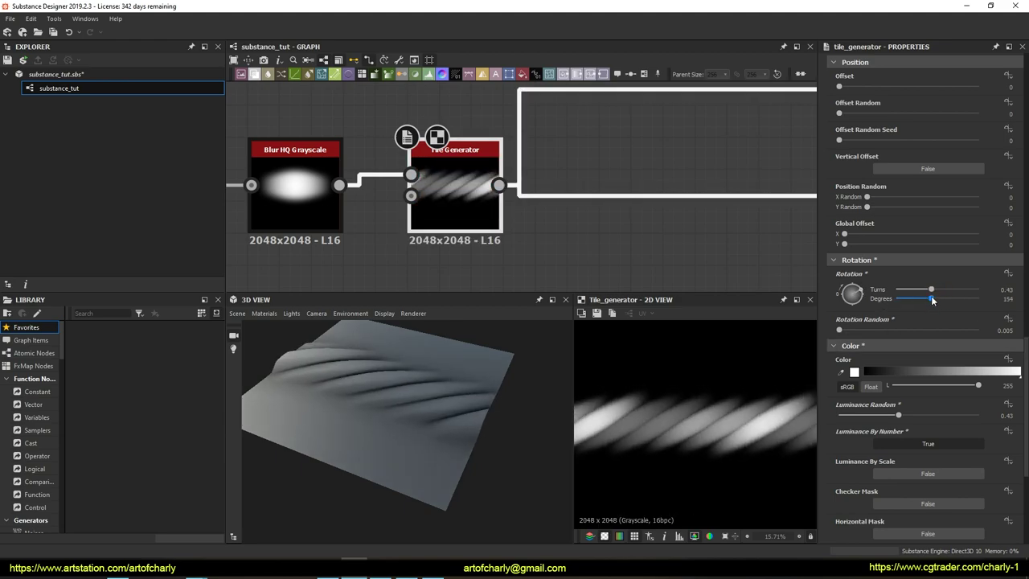
pyautogui.moveTo(933, 299); pyautogui.dragTo(935, 299)
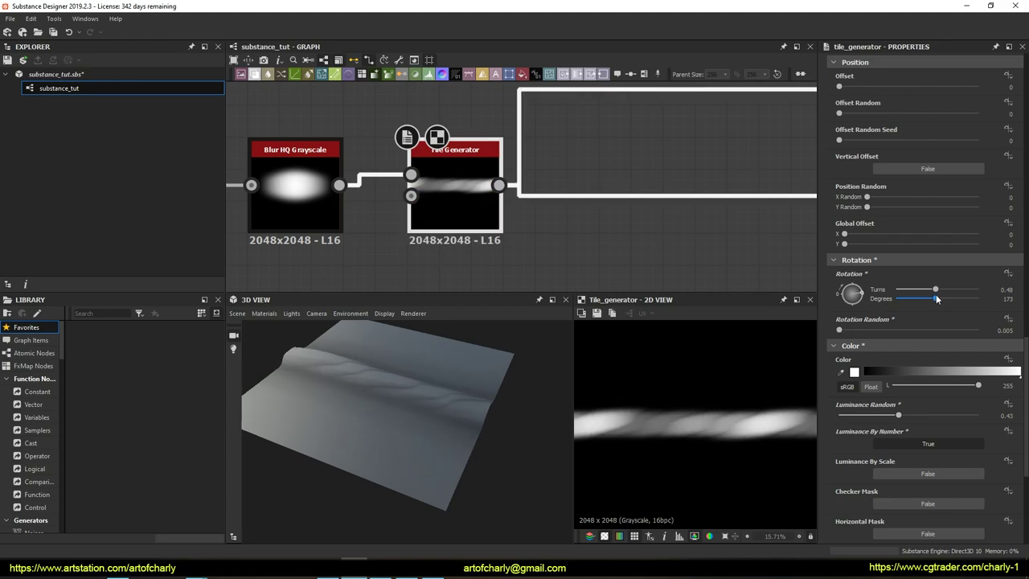
# Lower the X Amount to 3 for fewer, broader diagonal streaks.
pyautogui.scroll(3, 957, 322)
pyautogui.scroll(4, 964, 338)
pyautogui.scroll(3, 964, 337)
pyautogui.scroll(4, 963, 338)
pyautogui.scroll(2, 964, 337)
pyautogui.moveTo(839, 276); pyautogui.dragTo(835, 276)
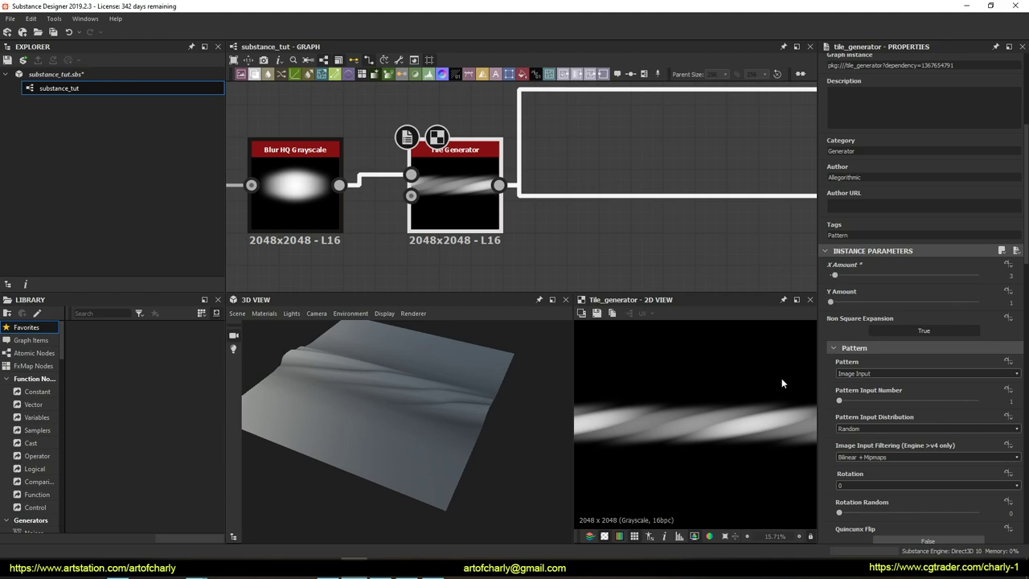
pyautogui.scroll(-3, 771, 383)
pyautogui.scroll(1, 681, 454)
pyautogui.scroll(1, 682, 454)
pyautogui.moveTo(482, 502)
pyautogui.mouseDown()
pyautogui.moveTo(503, 477)
pyautogui.moveTo(516, 480)
pyautogui.moveTo(464, 518)
pyautogui.moveTo(482, 460)
pyautogui.mouseUp()
pyautogui.scroll(-2, 701, 408)
pyautogui.scroll(2, 730, 399)
pyautogui.scroll(-2, 593, 203)
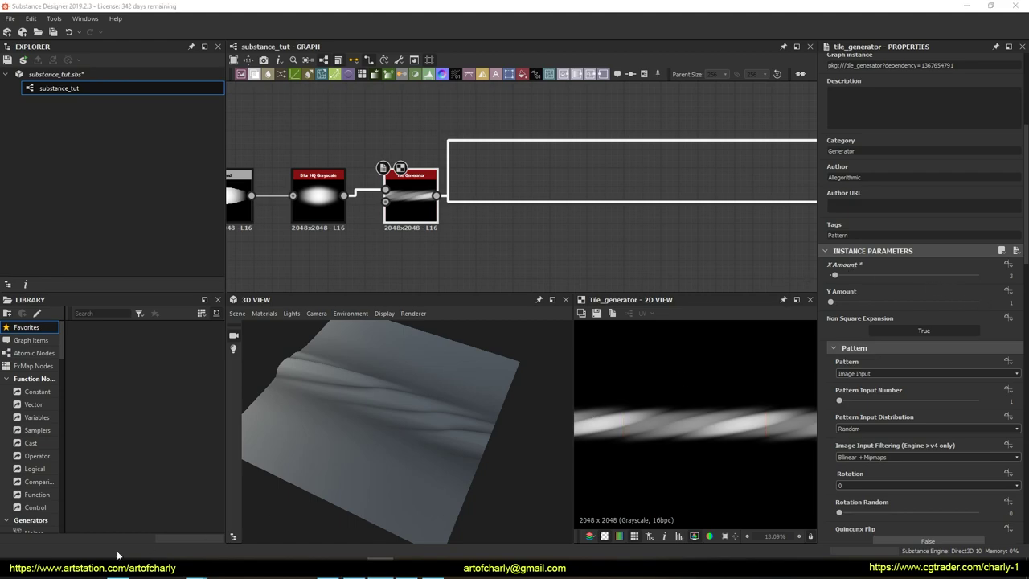
pyautogui.moveTo(440, 433)
pyautogui.mouseDown()
pyautogui.moveTo(464, 460)
pyautogui.moveTo(449, 430)
pyautogui.moveTo(512, 416)
pyautogui.mouseUp()
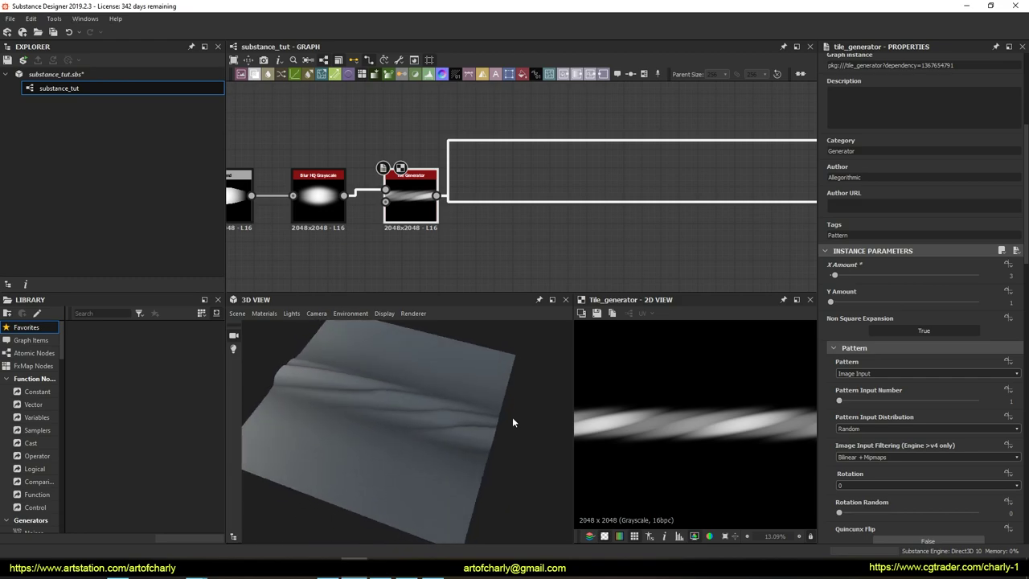
pyautogui.moveTo(363, 434)
pyautogui.mouseDown()
pyautogui.moveTo(338, 422)
pyautogui.moveTo(348, 423)
pyautogui.moveTo(396, 502)
pyautogui.mouseUp()
pyautogui.moveTo(333, 448)
pyautogui.mouseDown()
pyautogui.moveTo(328, 402)
pyautogui.moveTo(344, 388)
pyautogui.moveTo(382, 438)
pyautogui.moveTo(271, 363)
pyautogui.moveTo(356, 401)
pyautogui.moveTo(380, 436)
pyautogui.moveTo(346, 401)
pyautogui.mouseUp()
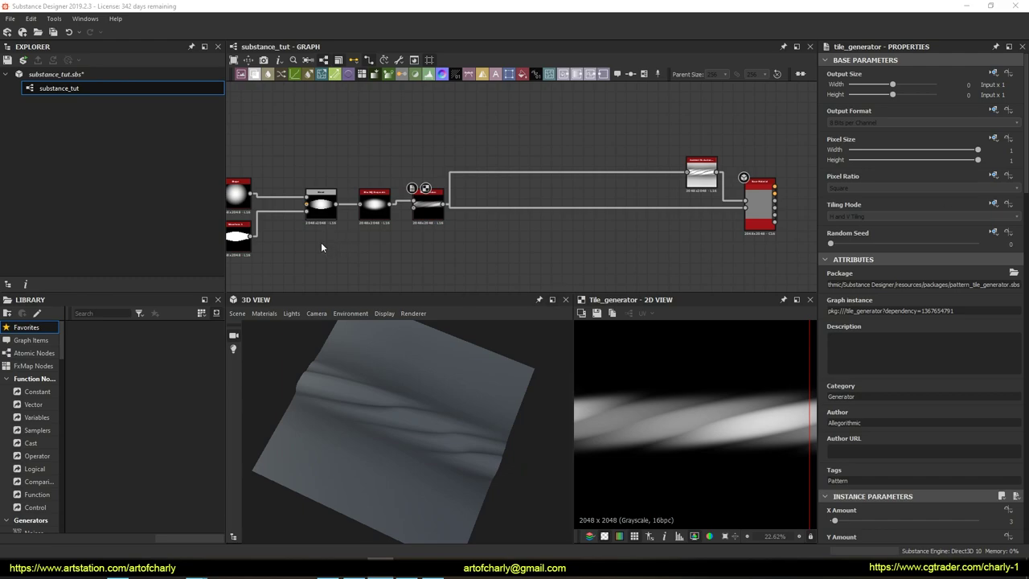
# Add a Fur 2 noise node with Waves Rotation set to 0.
pyautogui.press('space')
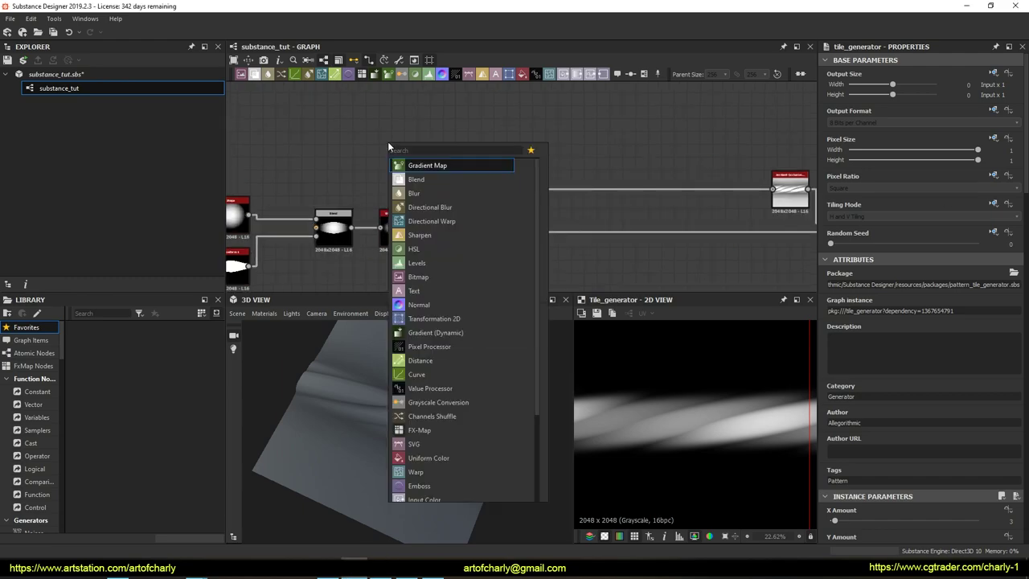
pyautogui.write('fur')
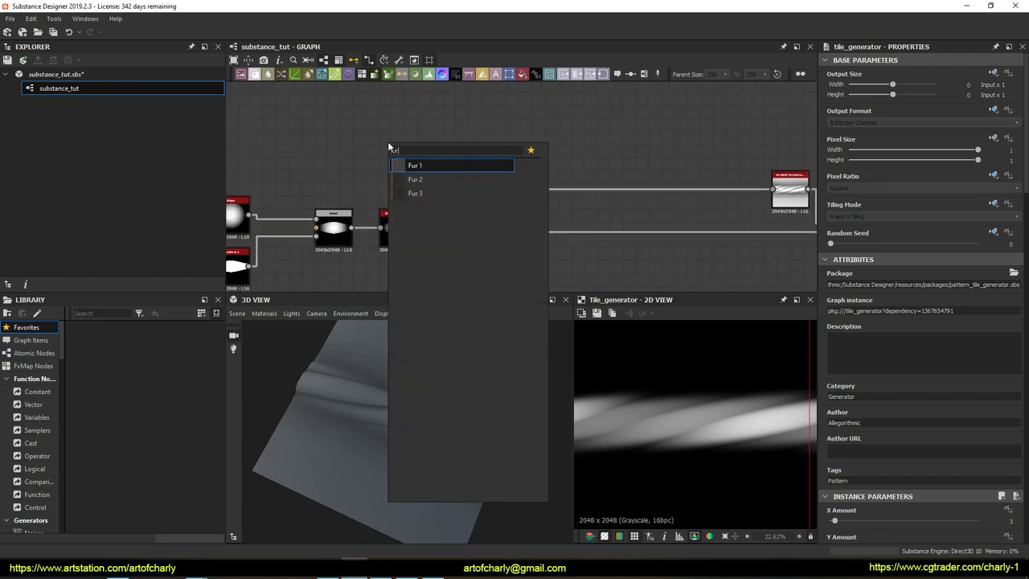
pyautogui.click(414, 178)
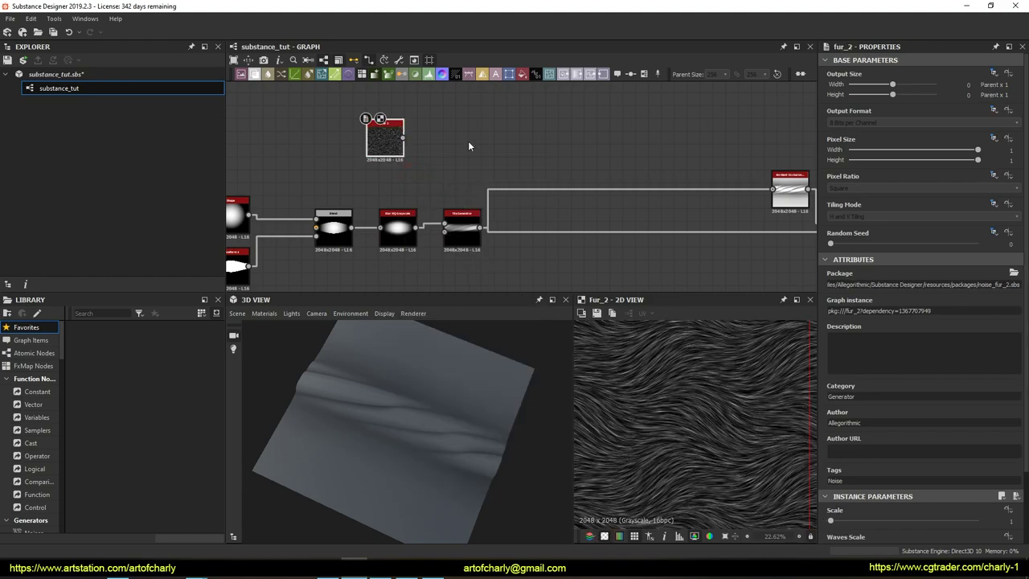
pyautogui.scroll(-2, 924, 401)
pyautogui.moveTo(842, 490); pyautogui.dragTo(811, 488)
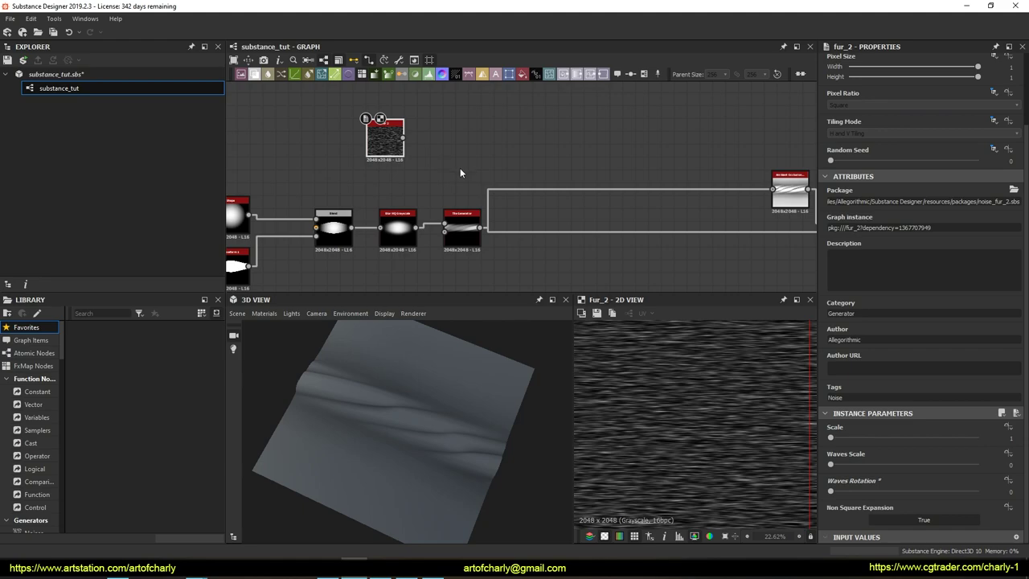
pyautogui.scroll(2, 418, 140)
# Add a Histogram Range after Fur 2 with Range 0.6.
pyautogui.press('space')
pyautogui.write('his')
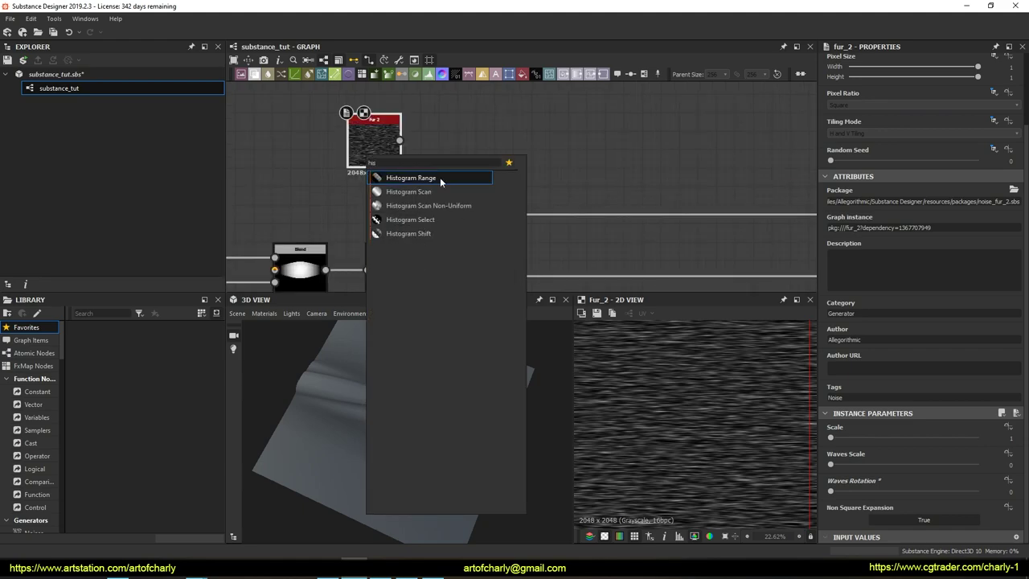
pyautogui.click(440, 178)
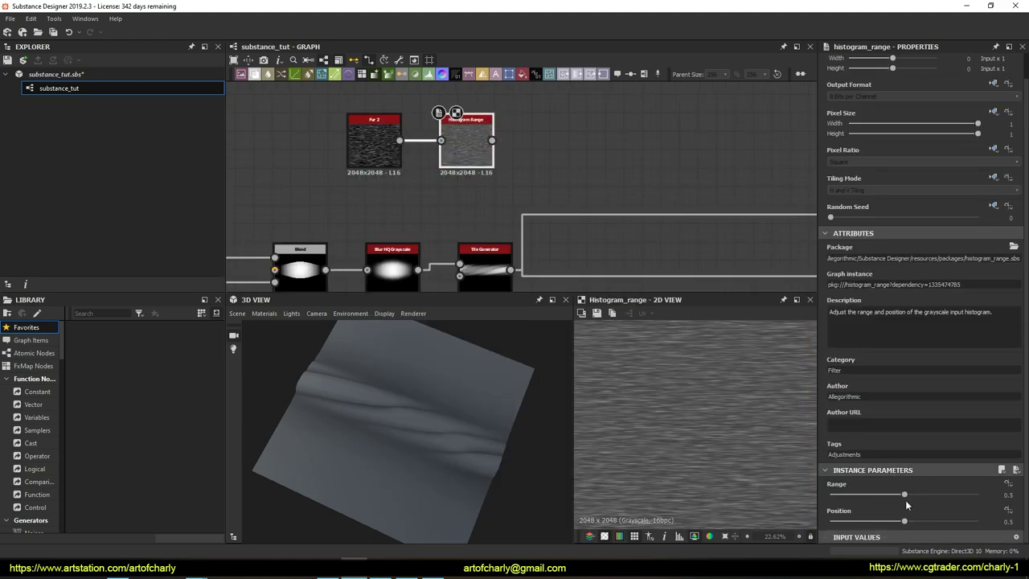
pyautogui.moveTo(905, 496); pyautogui.dragTo(919, 494)
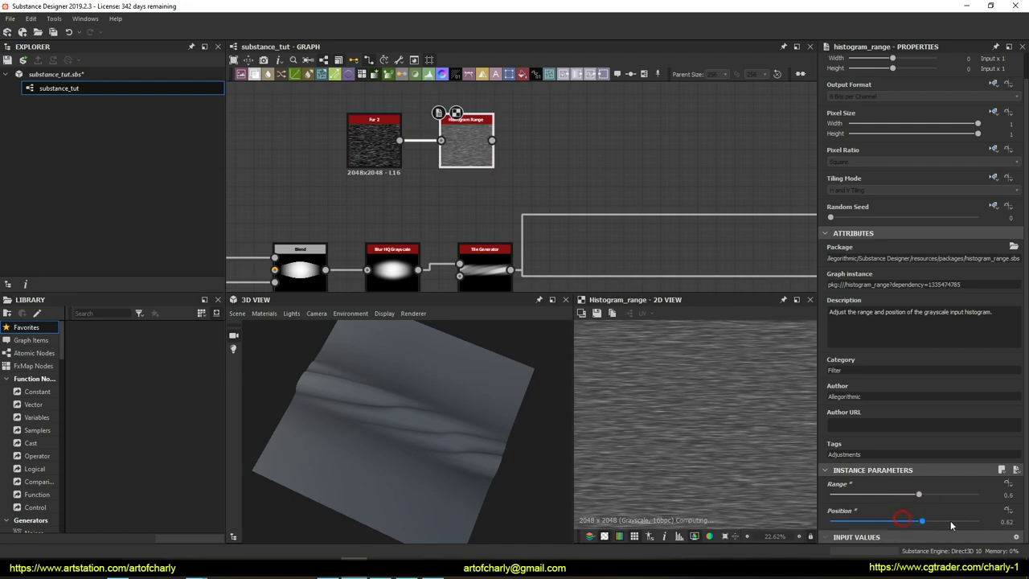
# Multiply the Histogram Range onto the strand chain with a new Multiply Blend.
pyautogui.press('space')
pyautogui.click(477, 223)
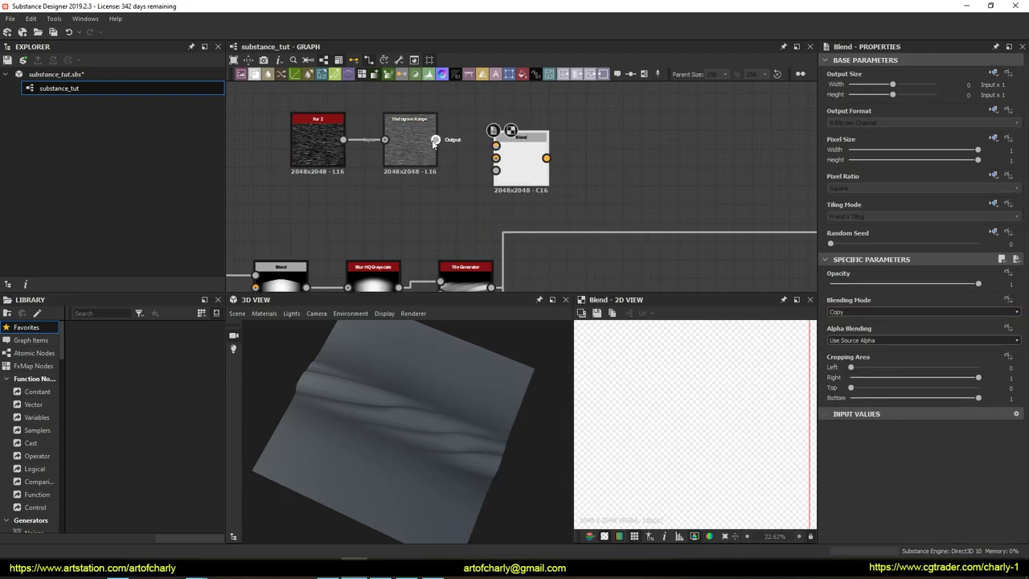
pyautogui.moveTo(493, 150); pyautogui.dragTo(495, 146)
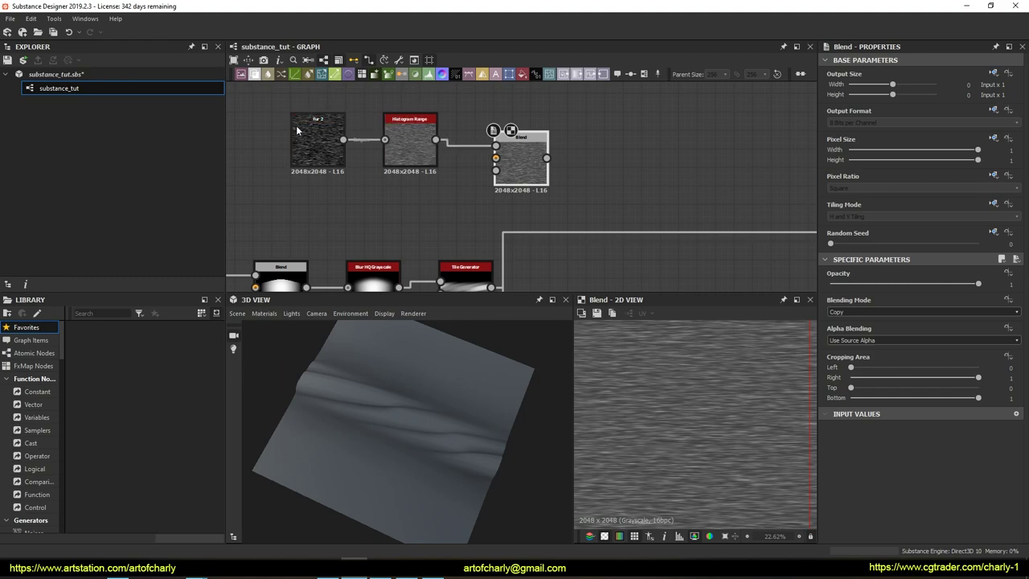
pyautogui.moveTo(528, 243); pyautogui.dragTo(508, 212, button='middle')
pyautogui.moveTo(534, 154); pyautogui.dragTo(531, 148)
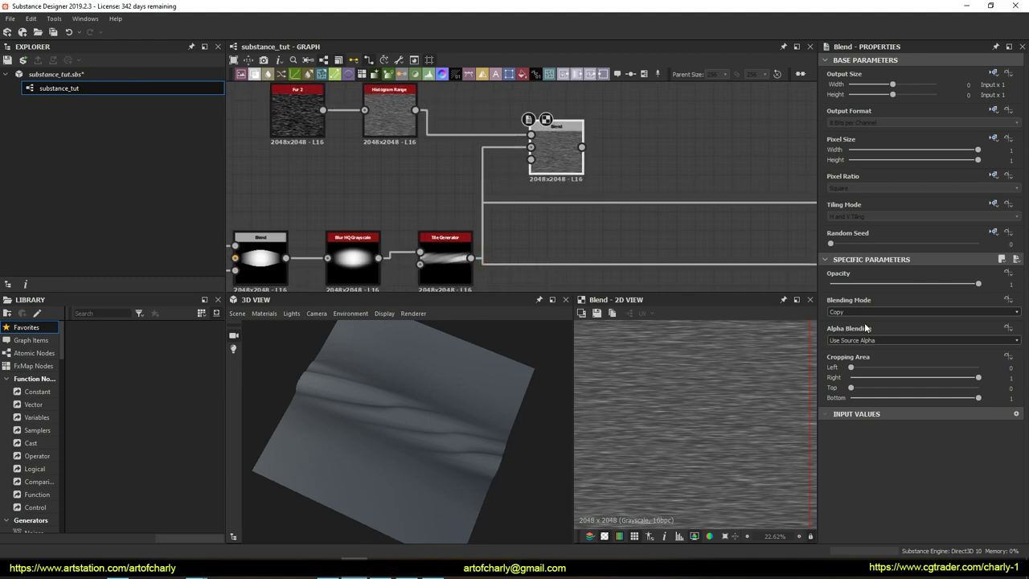
pyautogui.click(852, 312)
pyautogui.click(858, 344)
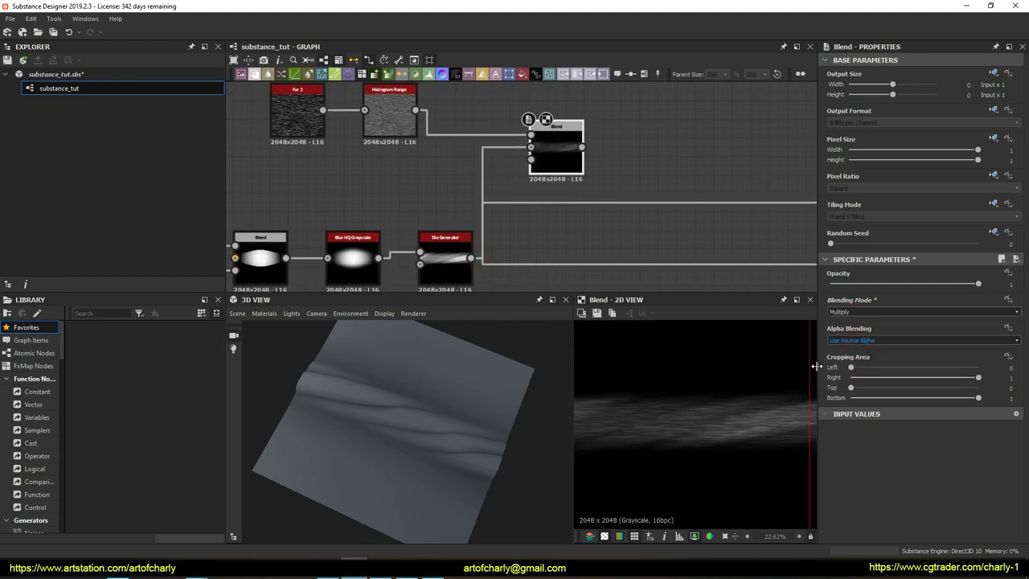
# Switch node links to curved style and select the Histogram Range–Blend link.
pyautogui.moveTo(429, 159); pyautogui.dragTo(415, 185, button='middle')
pyautogui.click(369, 60)
pyautogui.click(428, 154)
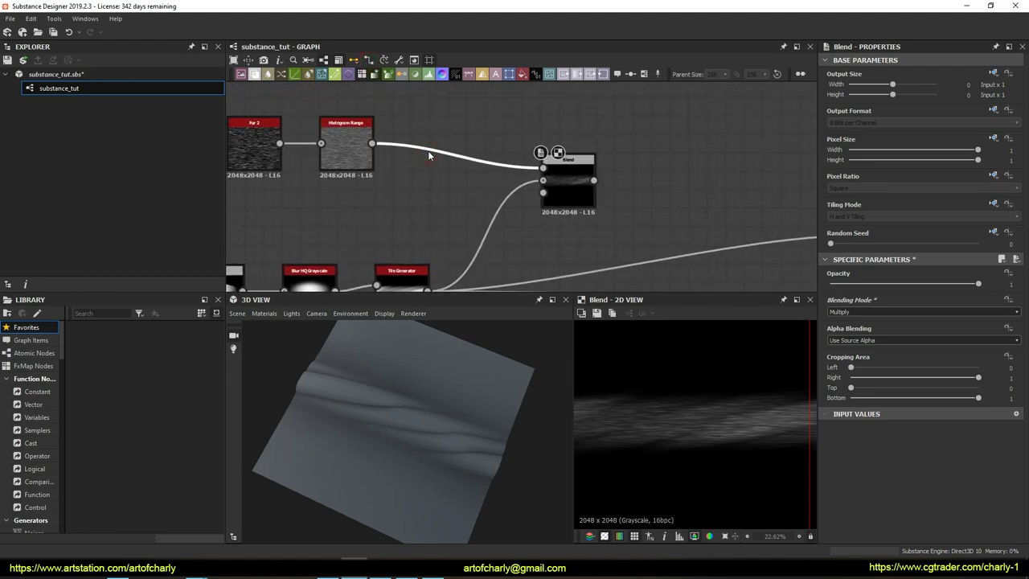
# Insert a Transformation 2D node into the Histogram Range–Blend link.
pyautogui.press('space')
pyautogui.write('tra')
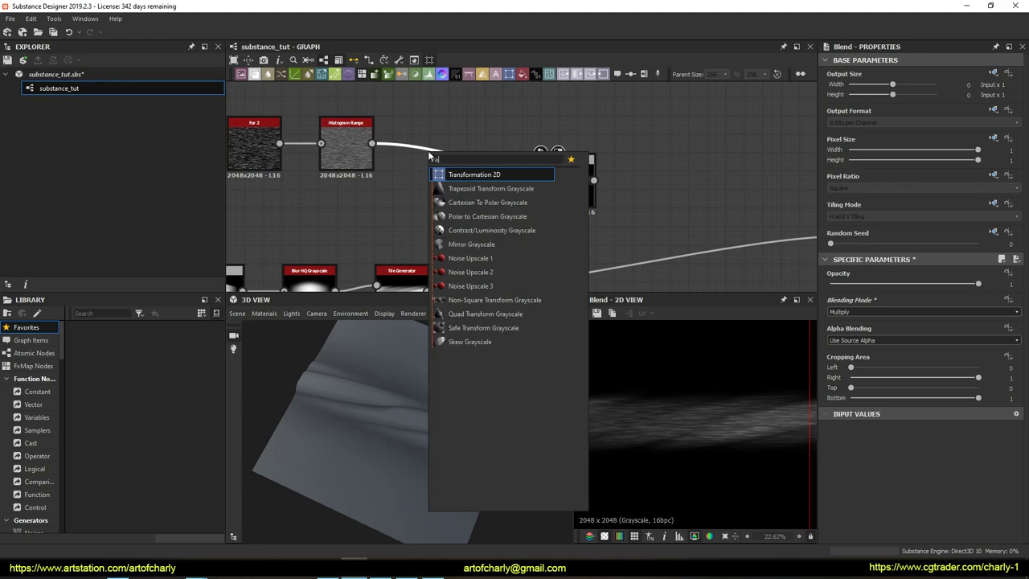
pyautogui.click(485, 178)
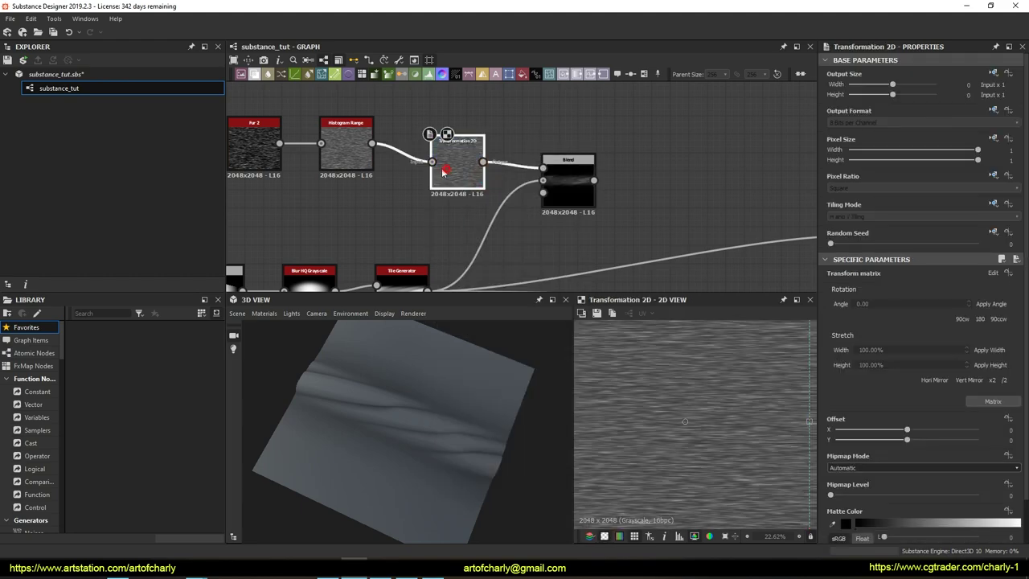
pyautogui.moveTo(446, 172); pyautogui.dragTo(438, 172)
pyautogui.click(551, 189)
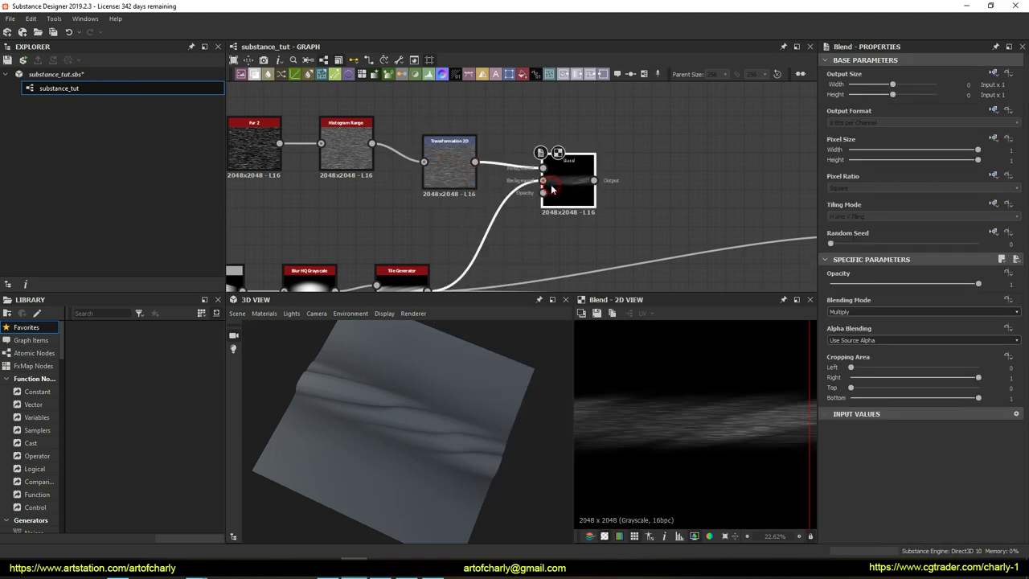
# Rotate the fur texture with the Transformation 2D gizmo and check the Blend result.
pyautogui.click(461, 161)
pyautogui.scroll(2, 733, 397)
pyautogui.moveTo(796, 334); pyautogui.dragTo(752, 323)
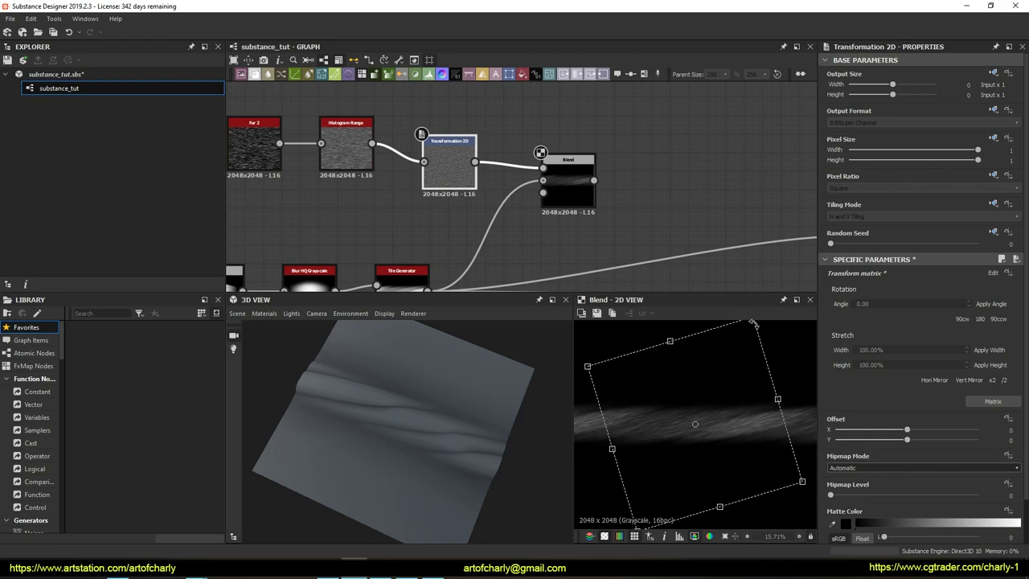
pyautogui.click(633, 161)
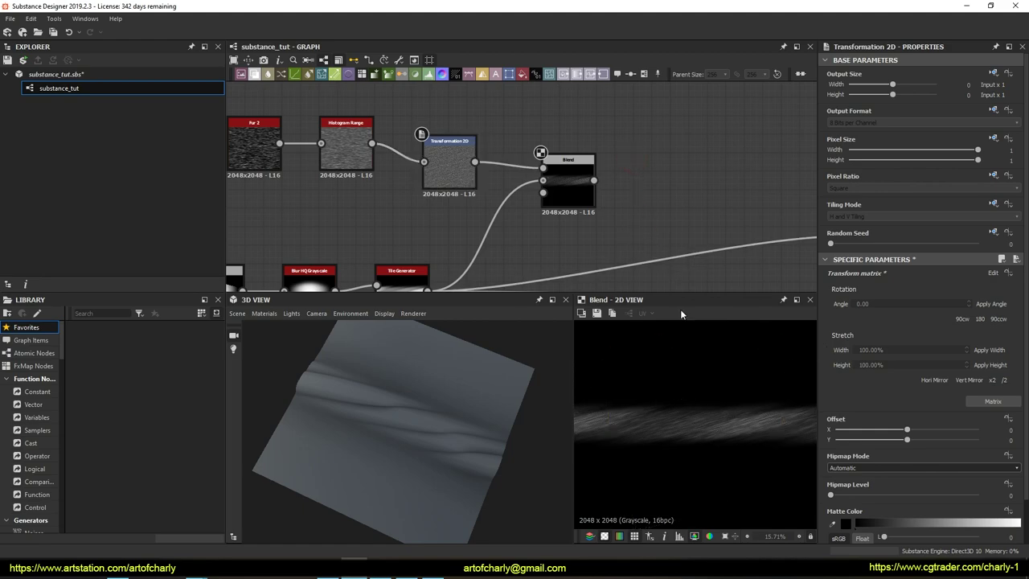
pyautogui.click(569, 187)
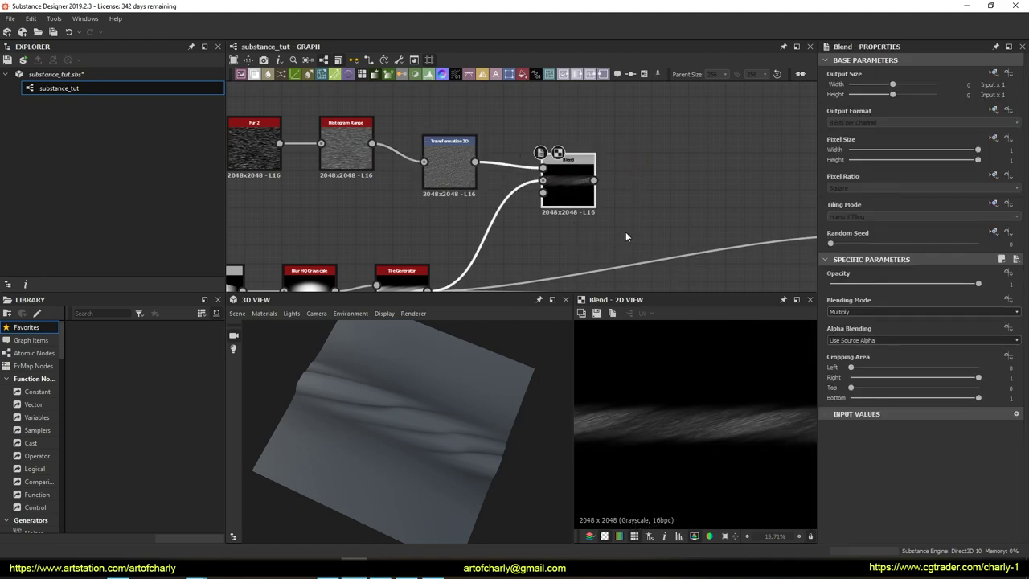
pyautogui.press('space')
# Add a Fur 1 noise followed by copies of the Histogram Range and Transformation 2D.
pyautogui.write('fur')
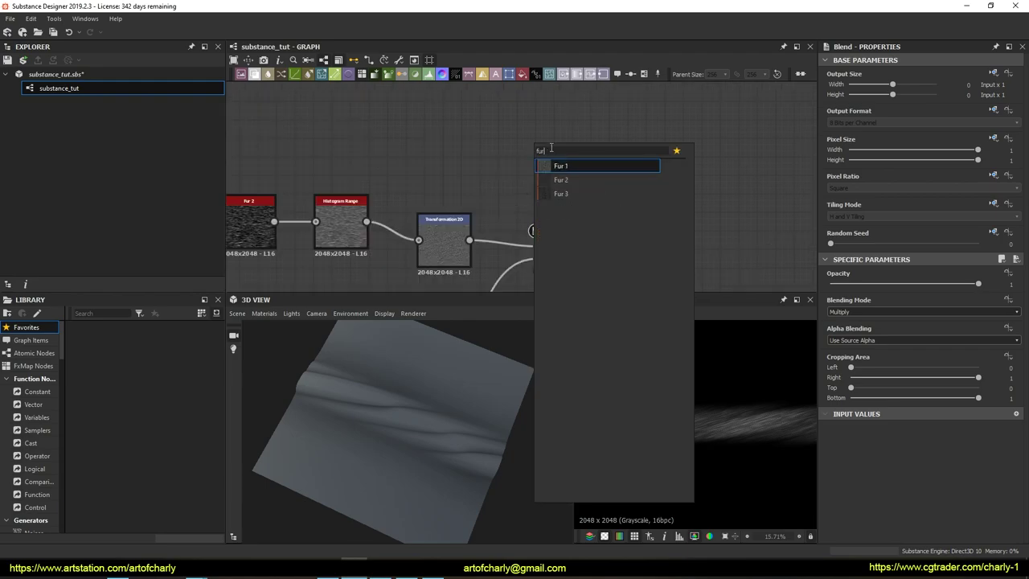
pyautogui.click(575, 166)
pyautogui.moveTo(528, 141); pyautogui.dragTo(489, 148)
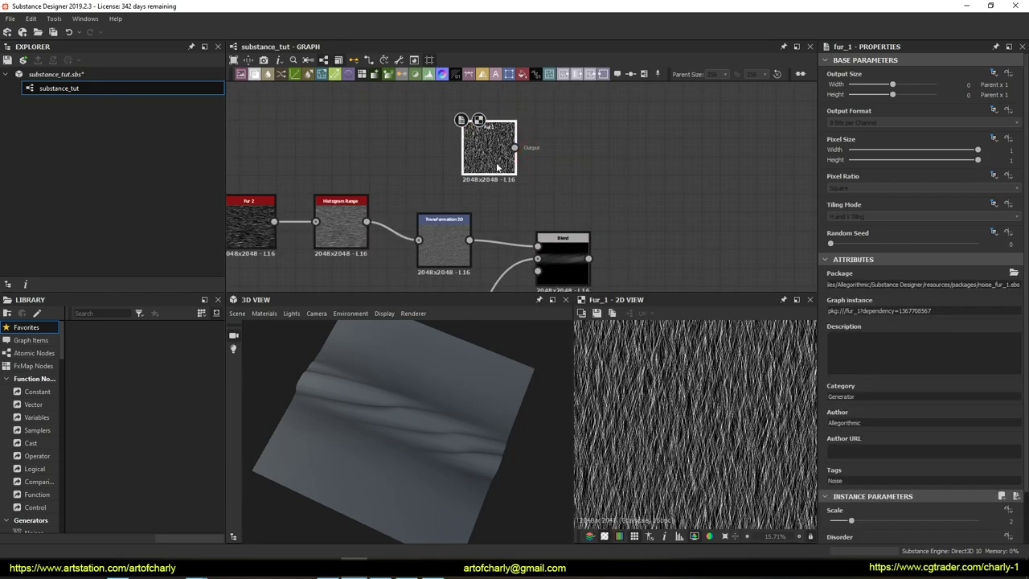
pyautogui.click(360, 222)
pyautogui.hotkey('ctrl', 'c')
pyautogui.hotkey('ctrl', 'v')
pyautogui.moveTo(699, 233); pyautogui.dragTo(571, 220, button='middle')
pyautogui.doubleClick(526, 149)
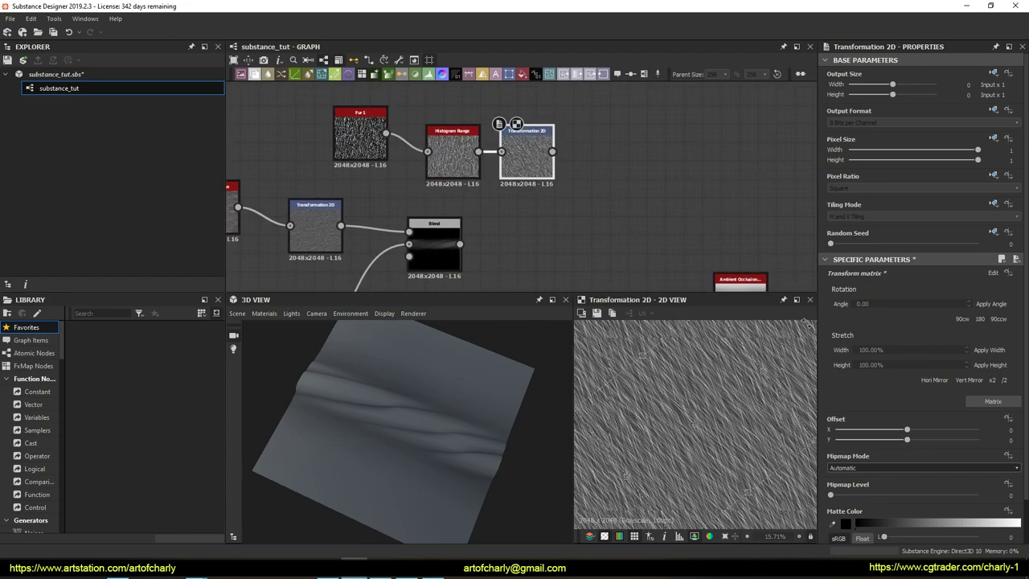
pyautogui.click(604, 174)
pyautogui.moveTo(644, 212); pyautogui.dragTo(594, 199, button='middle')
# Add a new Blend combining the earlier Blend with the copied Transformation 2D output.
pyautogui.press('space')
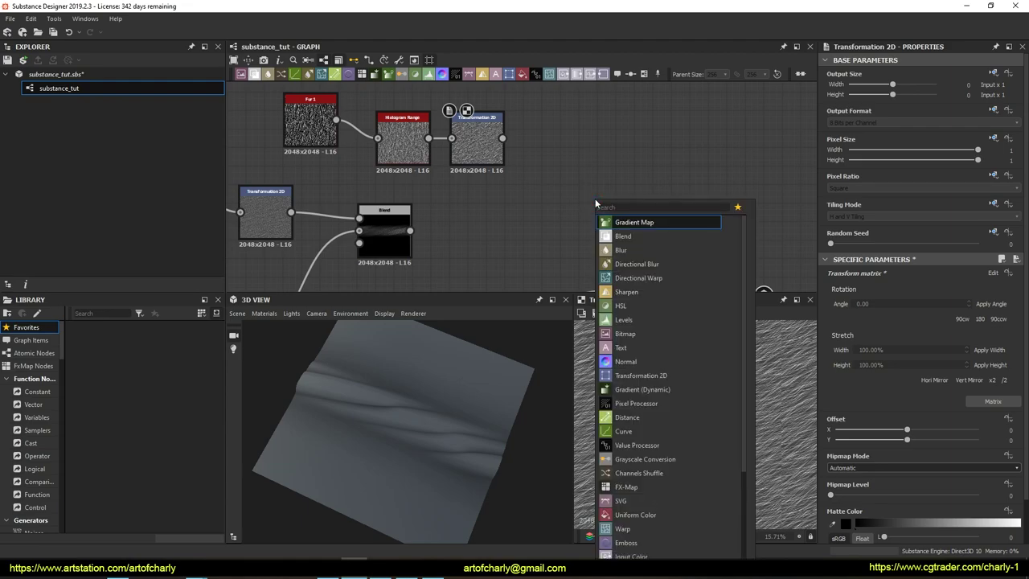
pyautogui.write('blend')
pyautogui.press('Return')
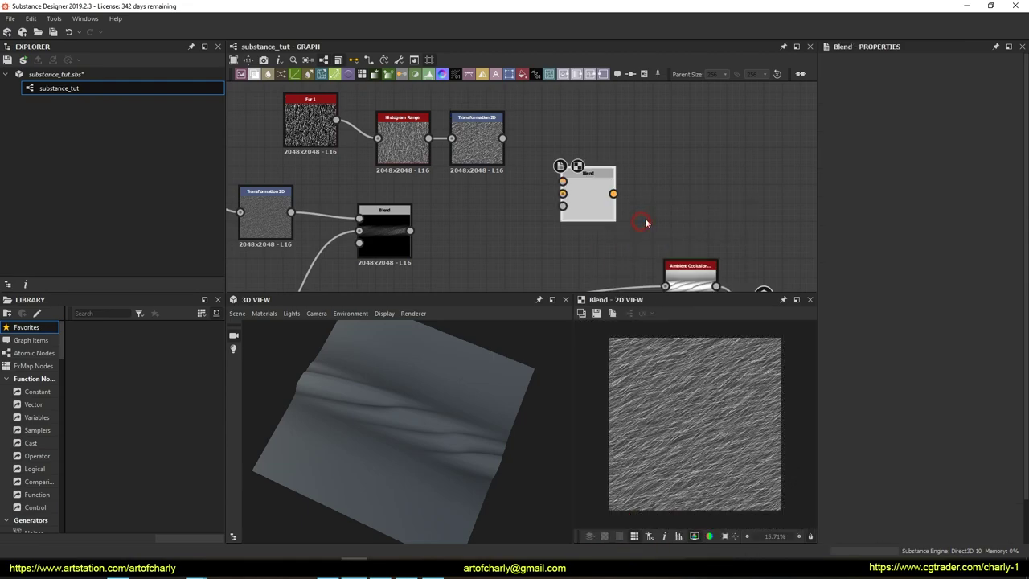
pyautogui.moveTo(411, 231); pyautogui.dragTo(562, 193)
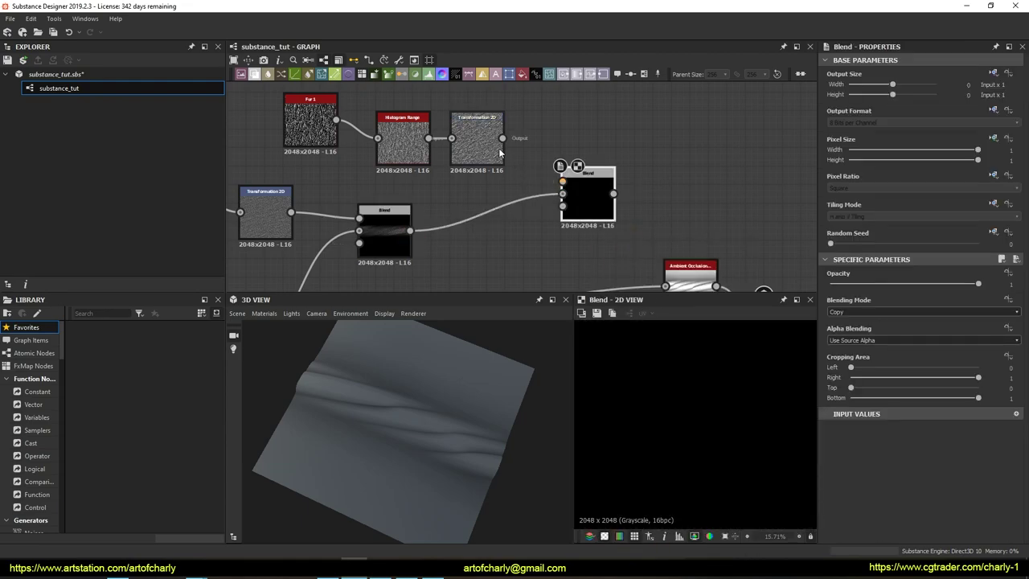
pyautogui.moveTo(516, 155); pyautogui.dragTo(561, 193)
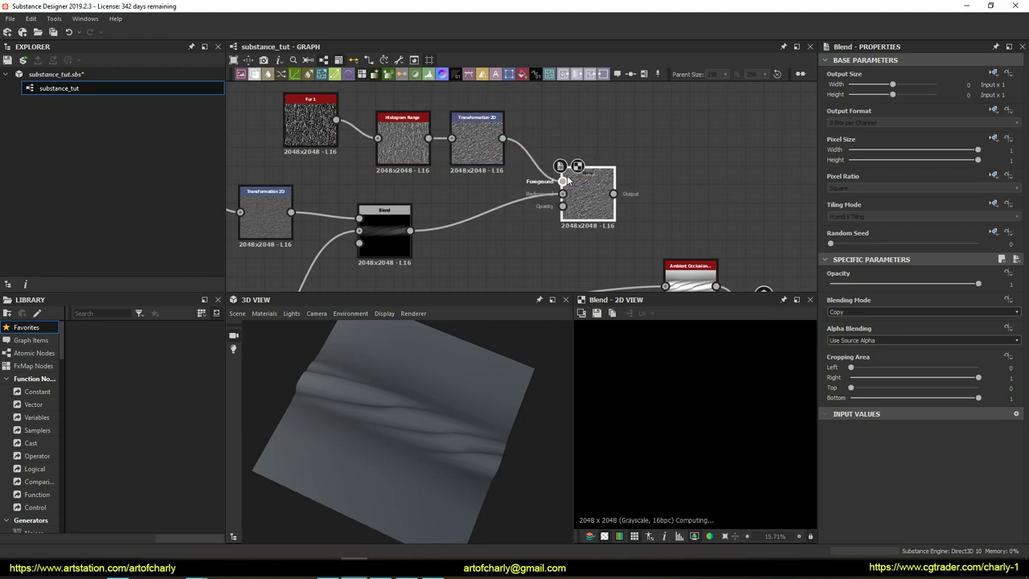
pyautogui.click(593, 201)
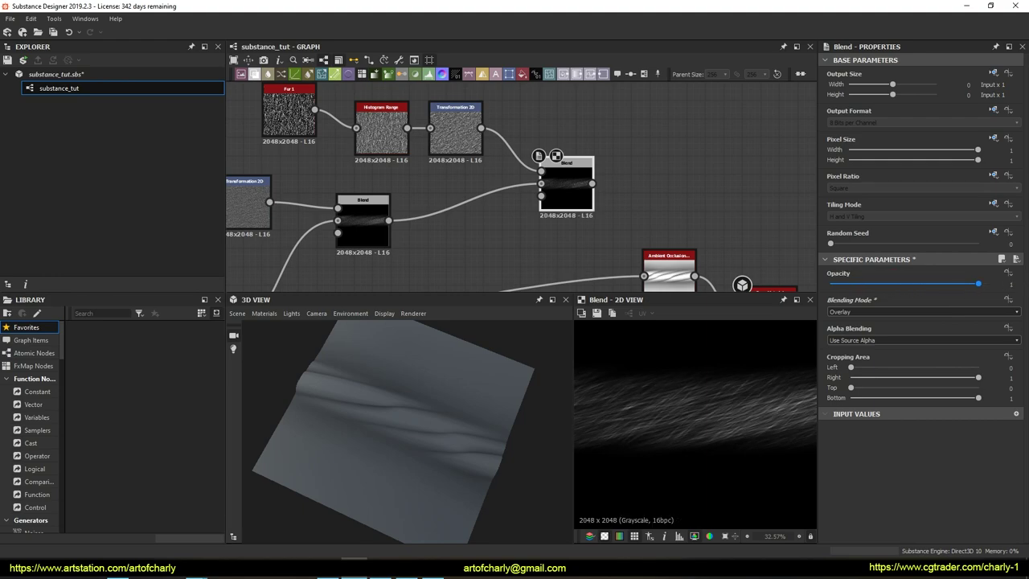
# Rotate the second fur pattern slightly in its Transformation 2D.
pyautogui.click(452, 131)
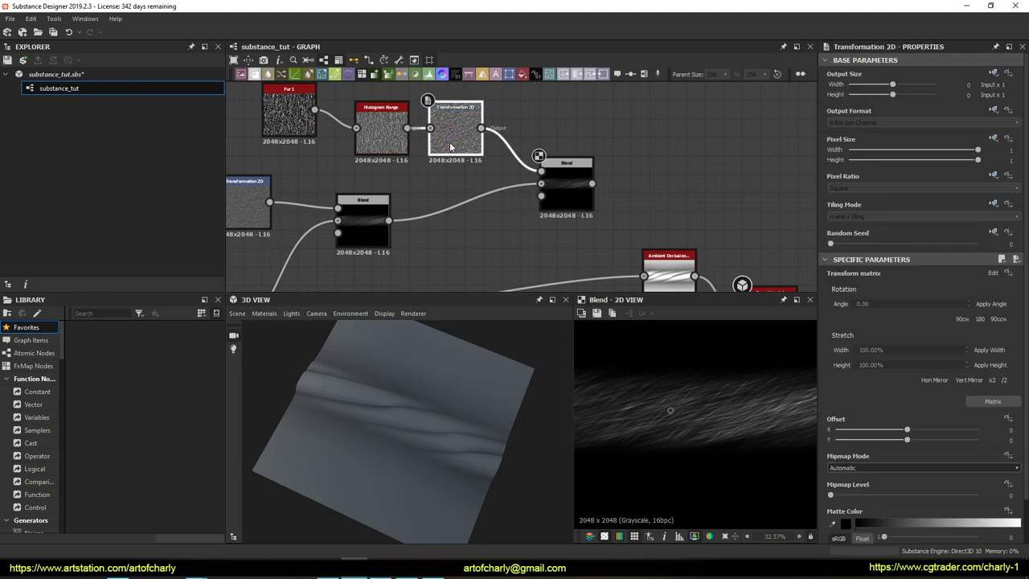
pyautogui.scroll(-2, 637, 395)
pyautogui.moveTo(770, 441); pyautogui.dragTo(770, 448)
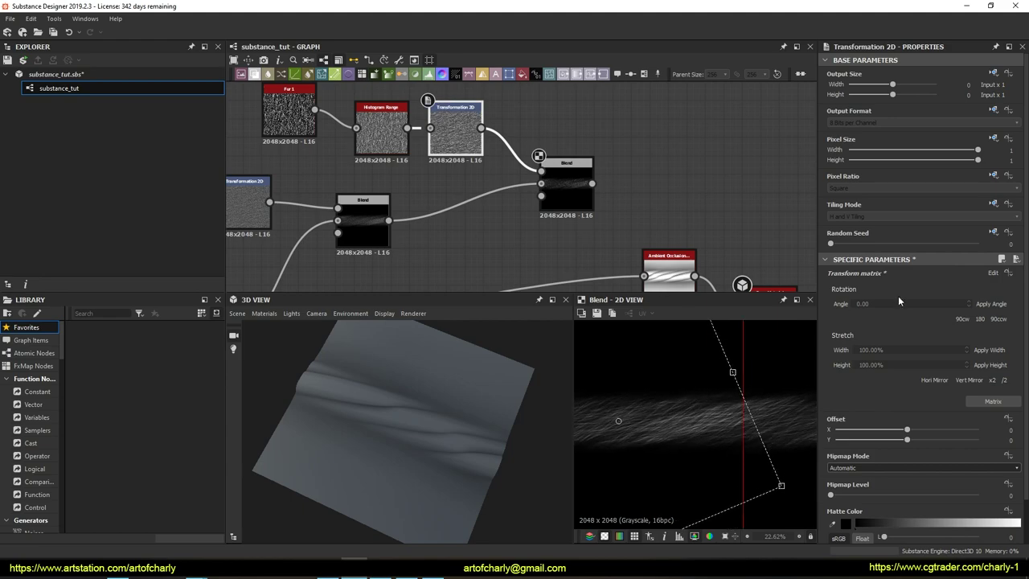
pyautogui.click(567, 189)
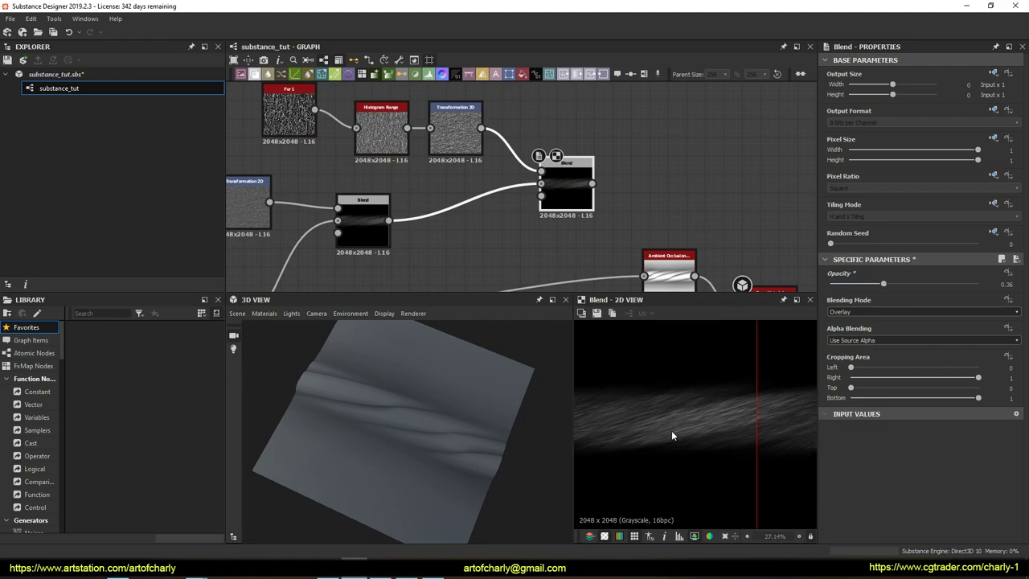
# Lower the new Blend's overlay opacity to about 0.42.
pyautogui.scroll(4, 684, 436)
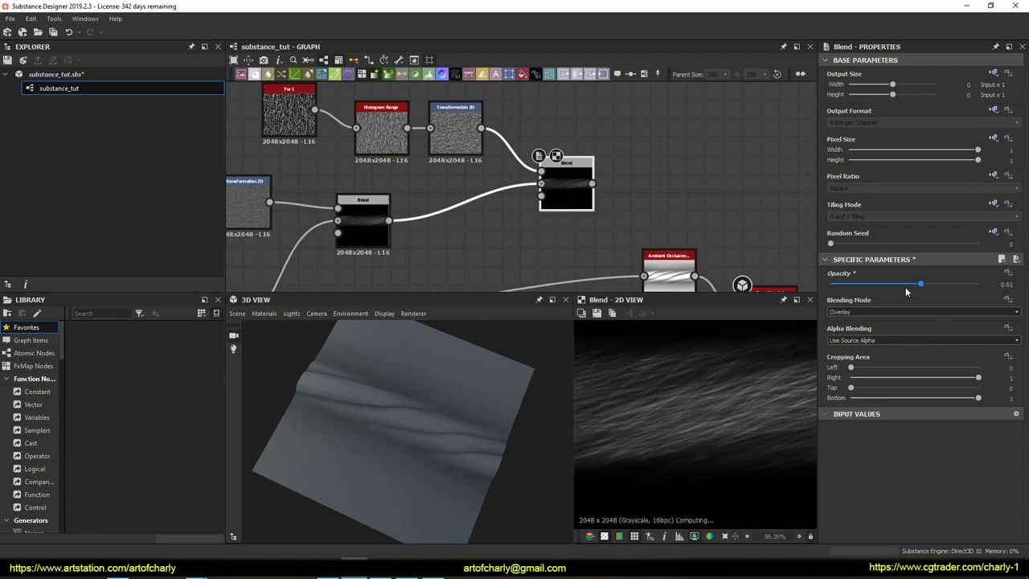
pyautogui.moveTo(856, 290); pyautogui.dragTo(799, 293)
pyautogui.scroll(-3, 706, 412)
pyautogui.scroll(-2, 703, 425)
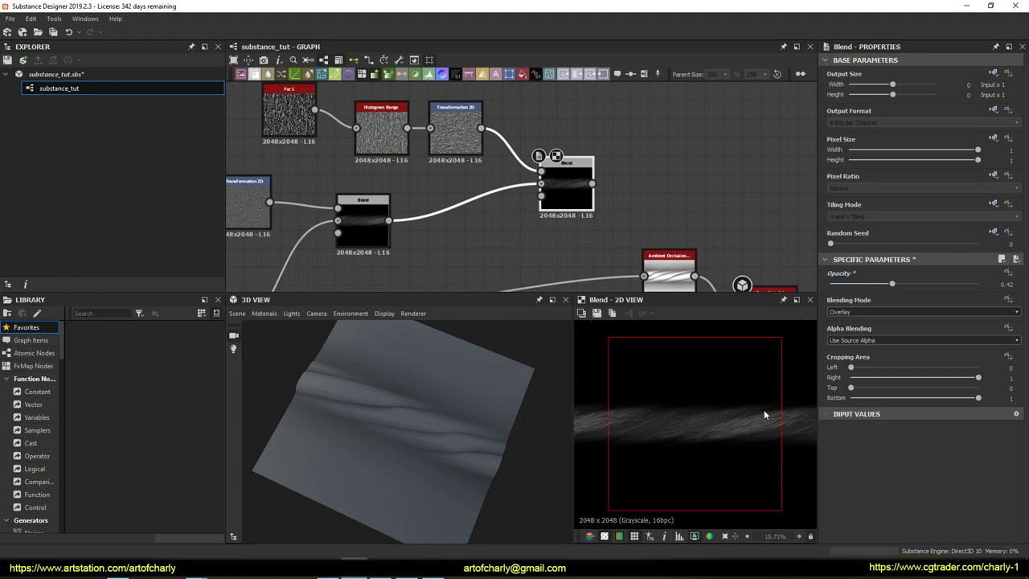
pyautogui.scroll(2, 701, 441)
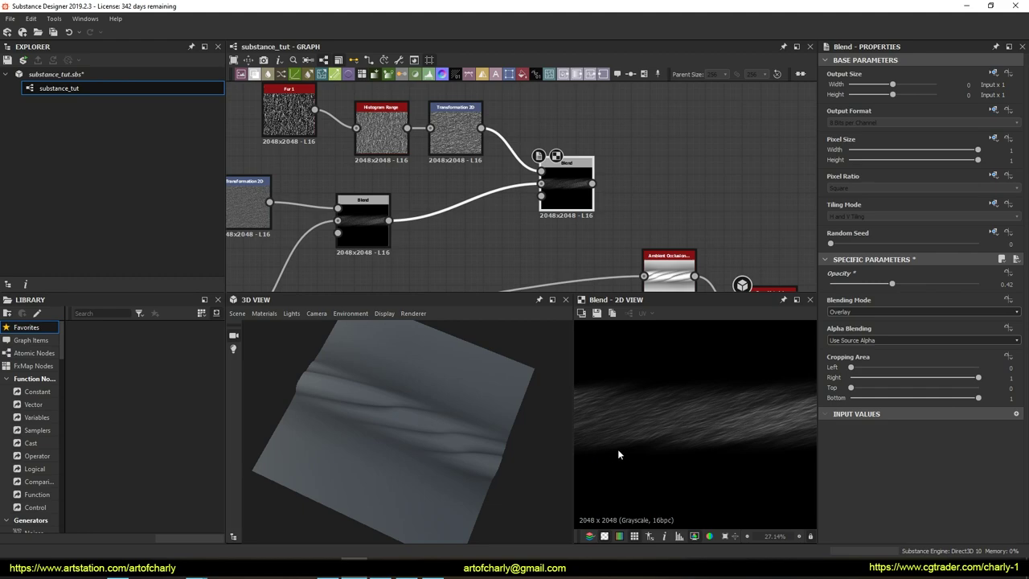
pyautogui.scroll(-3, 652, 422)
pyautogui.scroll(2, 652, 422)
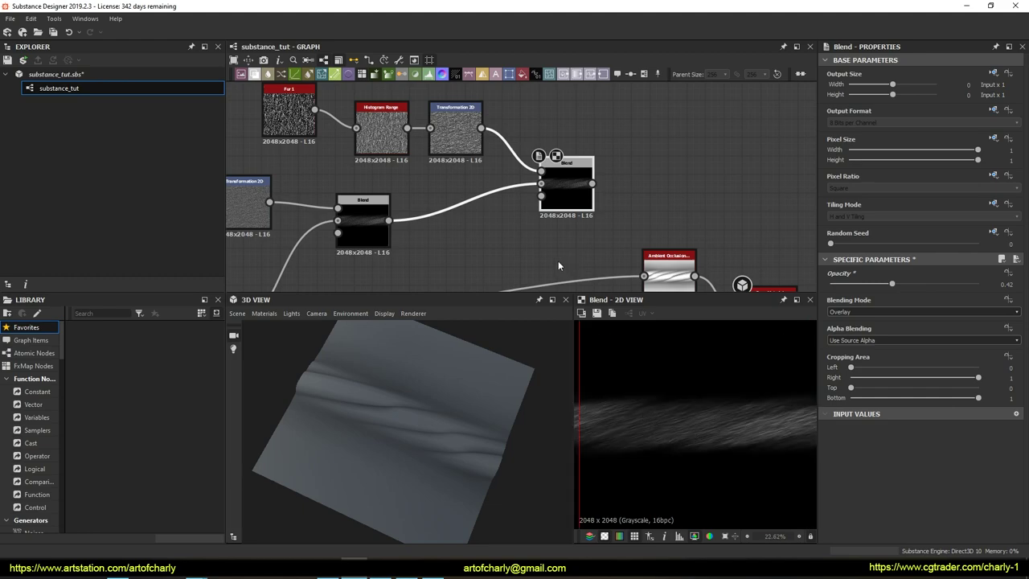
# Preview the Tile Generator and move the Ambient Occlusion and Base Material nodes right.
pyautogui.moveTo(415, 224); pyautogui.dragTo(370, 221, button='middle')
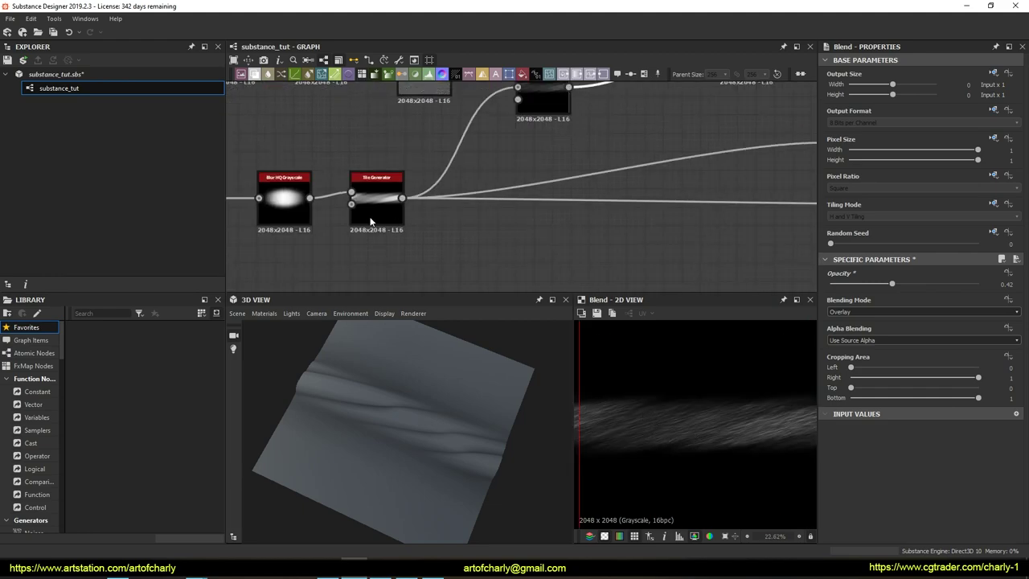
pyautogui.doubleClick(367, 204)
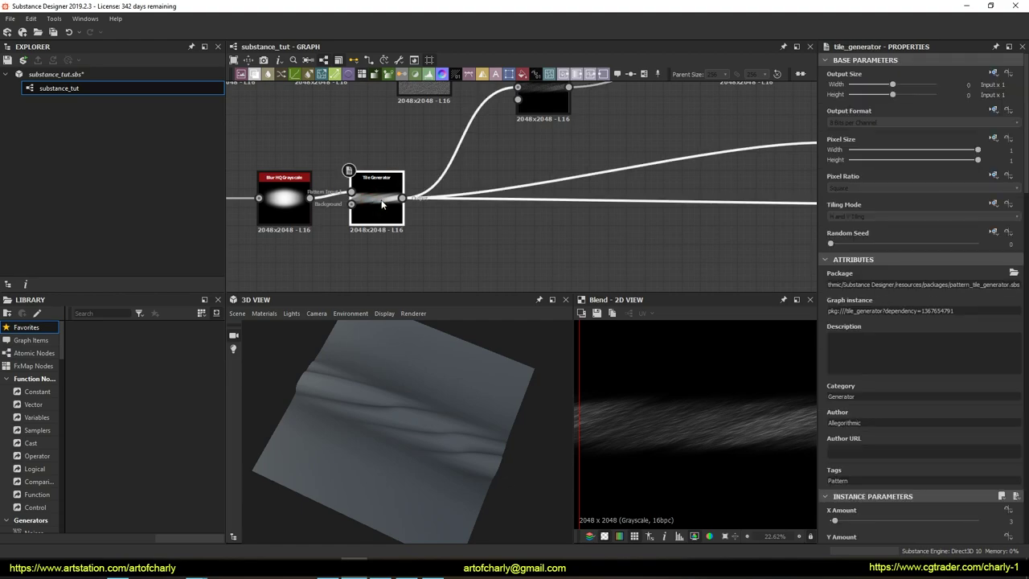
pyautogui.scroll(-3, 336, 201)
pyautogui.scroll(-2, 482, 187)
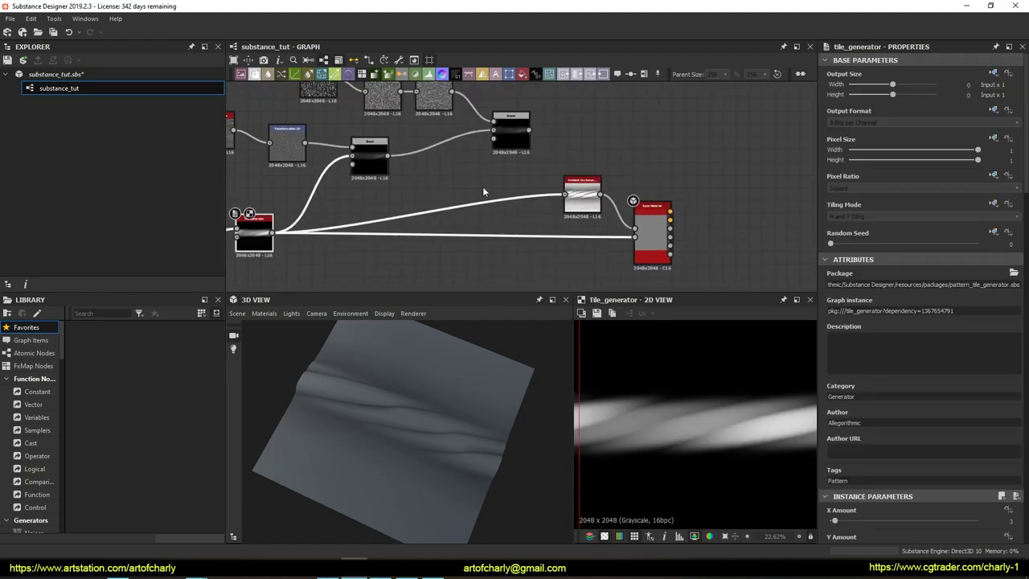
pyautogui.scroll(-2, 560, 179)
pyautogui.moveTo(556, 158); pyautogui.dragTo(658, 267)
pyautogui.moveTo(583, 203); pyautogui.dragTo(731, 218)
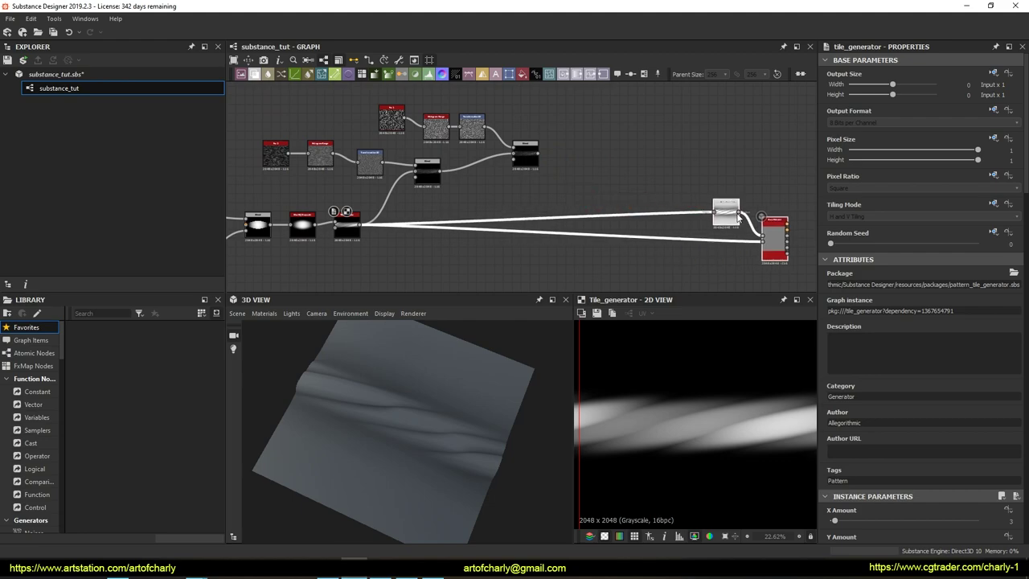
pyautogui.scroll(2, 556, 195)
pyautogui.scroll(1, 579, 203)
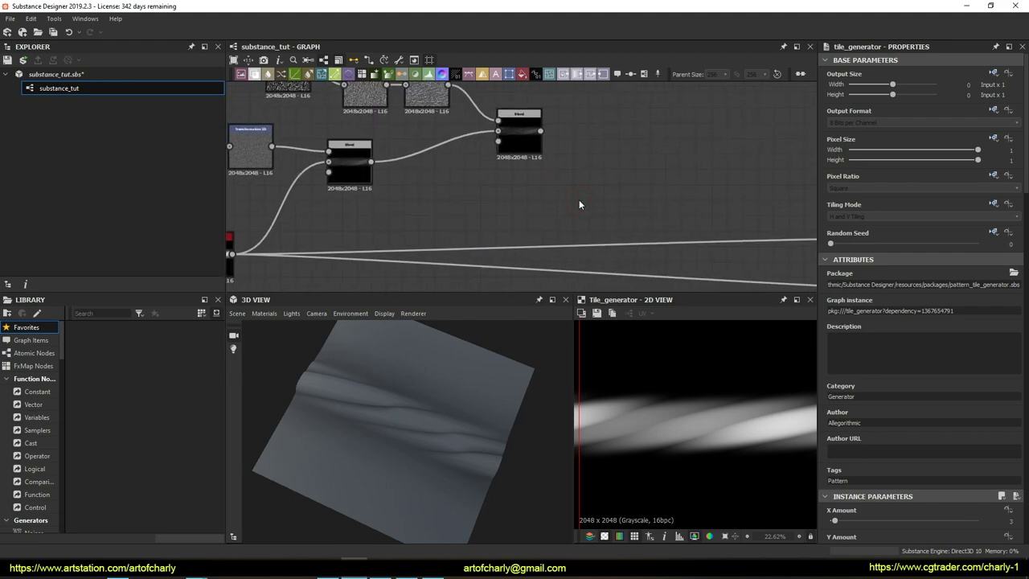
# Add a new Blend node and feed the Tile Generator into it.
pyautogui.press('space')
pyautogui.write('blend')
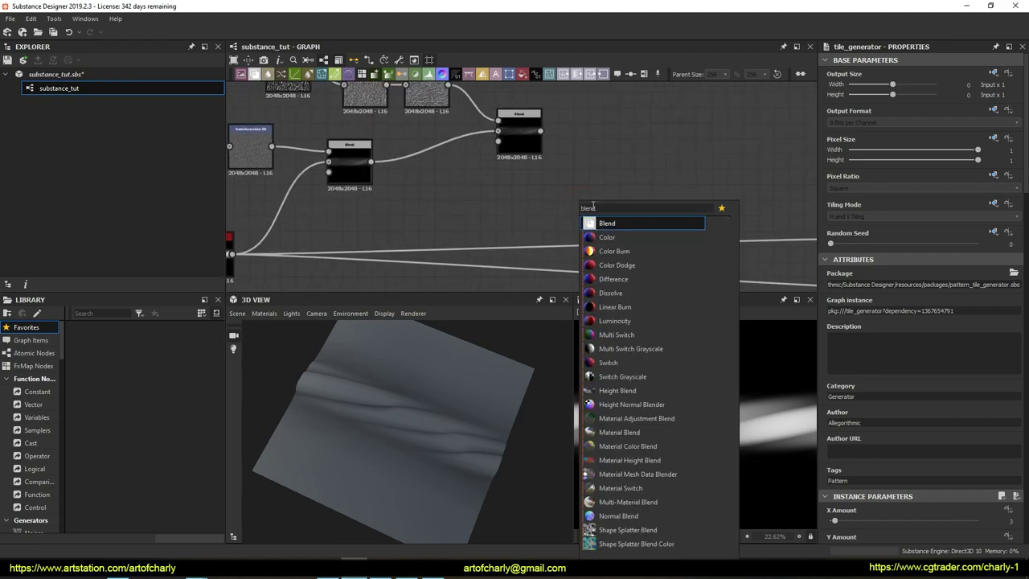
pyautogui.click(636, 223)
pyautogui.moveTo(586, 193)
pyautogui.mouseDown()
pyautogui.moveTo(644, 193)
pyautogui.moveTo(588, 159)
pyautogui.mouseUp()
pyautogui.click(503, 202)
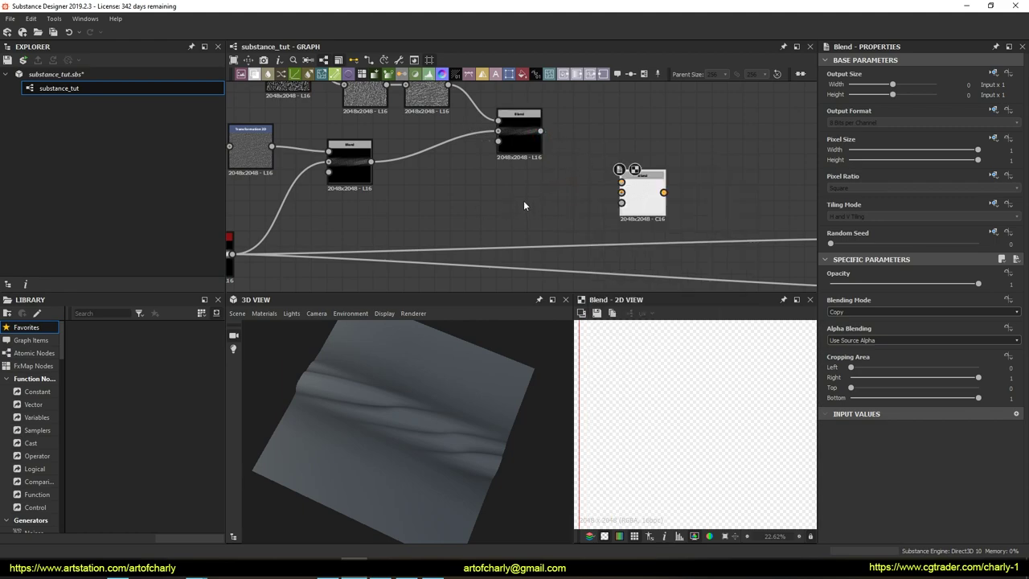
pyautogui.moveTo(369, 227); pyautogui.dragTo(462, 216, button='middle')
pyautogui.moveTo(511, 207); pyautogui.dragTo(715, 171)
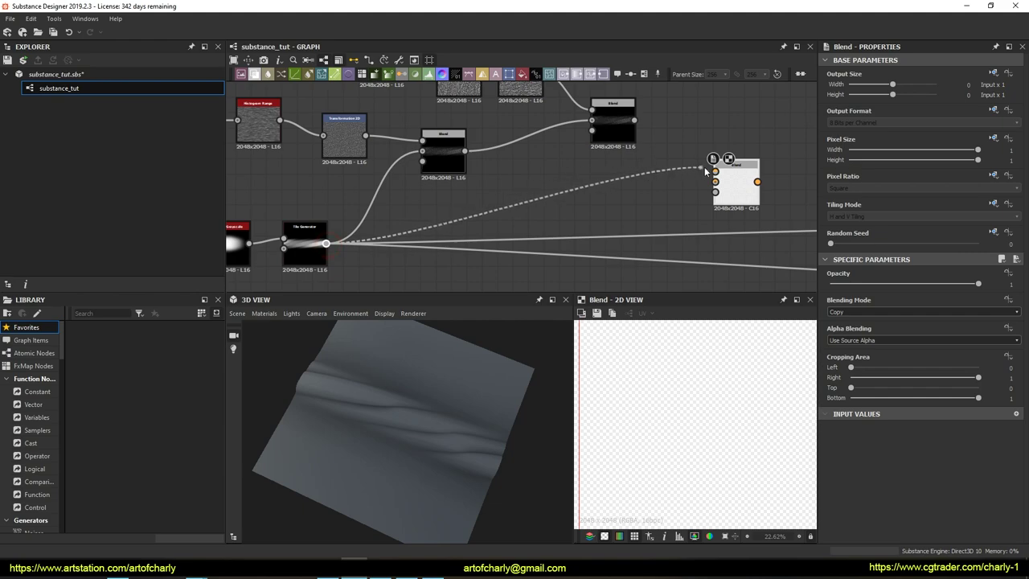
# Connect the earlier Blend into the new Blend's Background input.
pyautogui.scroll(2, 671, 189)
pyautogui.scroll(1, 586, 151)
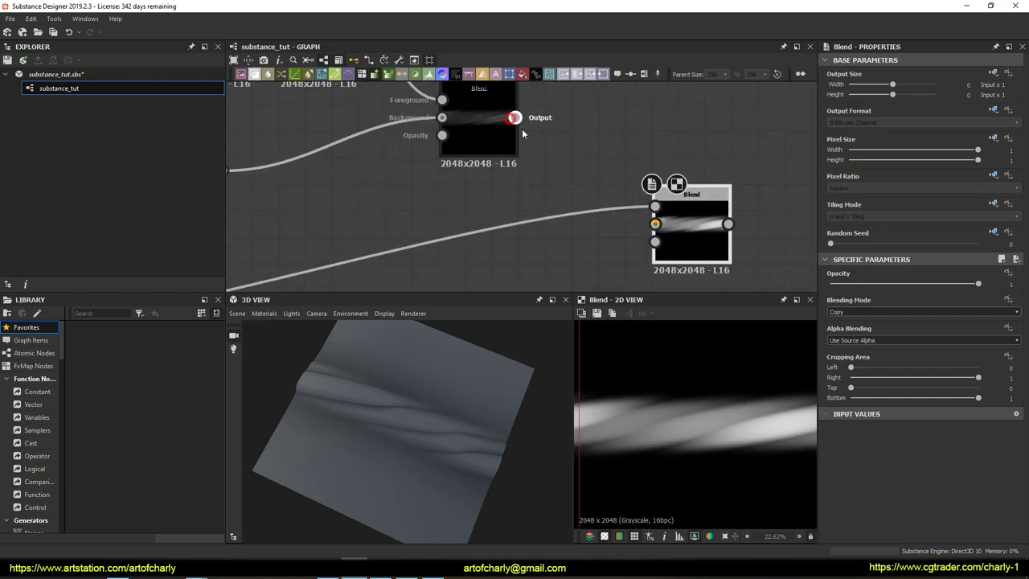
pyautogui.moveTo(515, 118); pyautogui.dragTo(654, 224)
pyautogui.moveTo(655, 225); pyautogui.dragTo(566, 225, button='middle')
pyautogui.scroll(1, 592, 227)
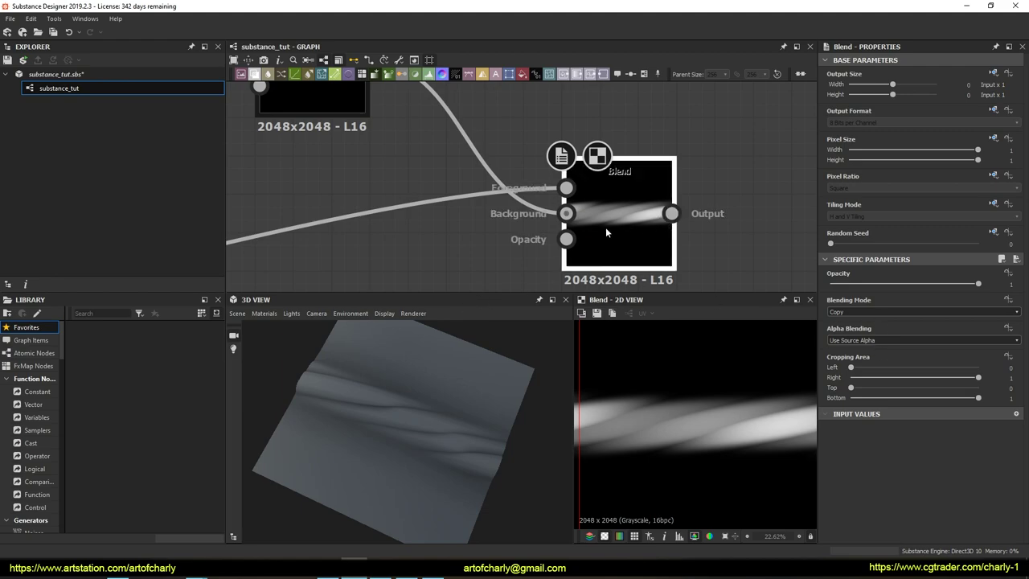
# Lower the new Blend's opacity to 0.57 and fit the 2D preview.
pyautogui.click(624, 220)
pyautogui.moveTo(910, 286)
pyautogui.mouseDown()
pyautogui.moveTo(930, 287)
pyautogui.moveTo(913, 285)
pyautogui.mouseUp()
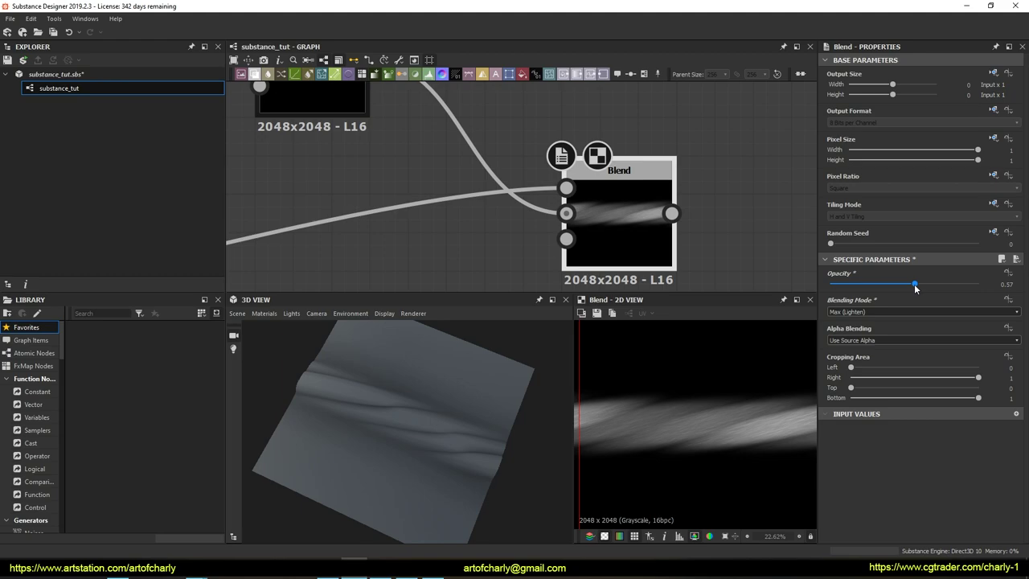
pyautogui.moveTo(705, 201); pyautogui.dragTo(689, 170, button='middle')
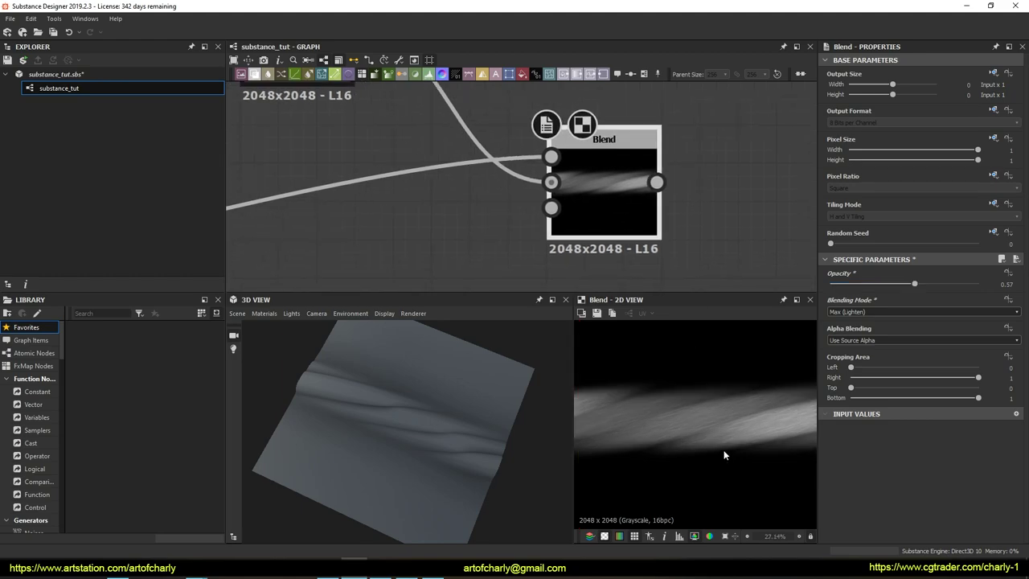
pyautogui.press('f')
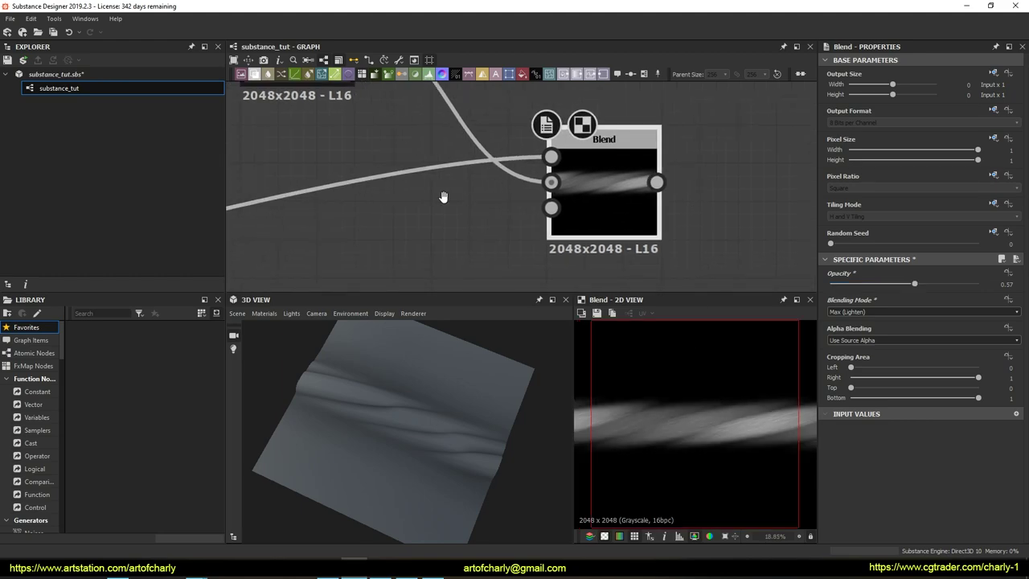
# Wire the new Blend output into Ambient Occlusion and the Base Material height.
pyautogui.scroll(-3, 443, 197)
pyautogui.moveTo(586, 182); pyautogui.dragTo(463, 148, button='middle')
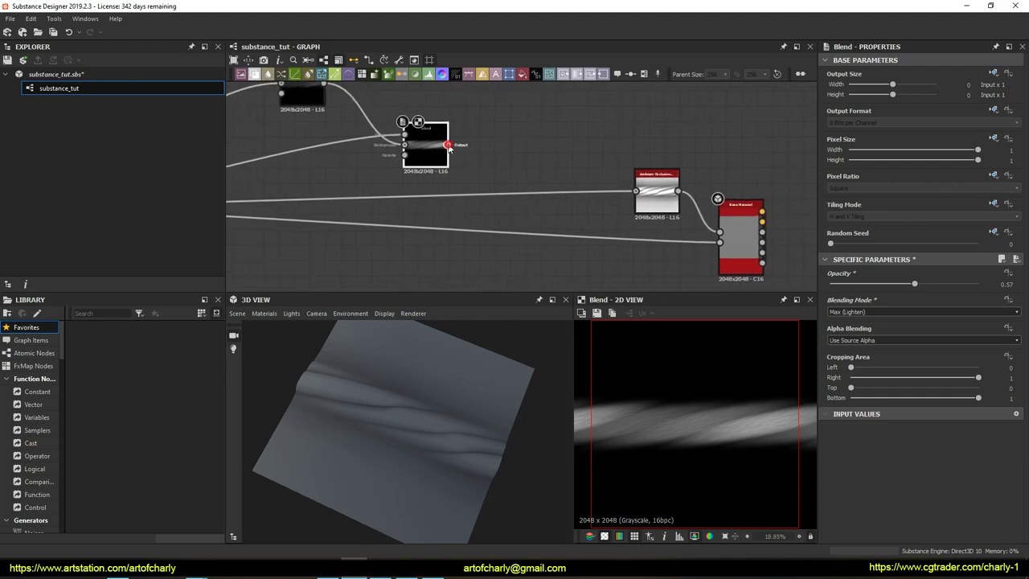
pyautogui.moveTo(624, 187); pyautogui.dragTo(635, 191)
pyautogui.moveTo(447, 145); pyautogui.dragTo(719, 242)
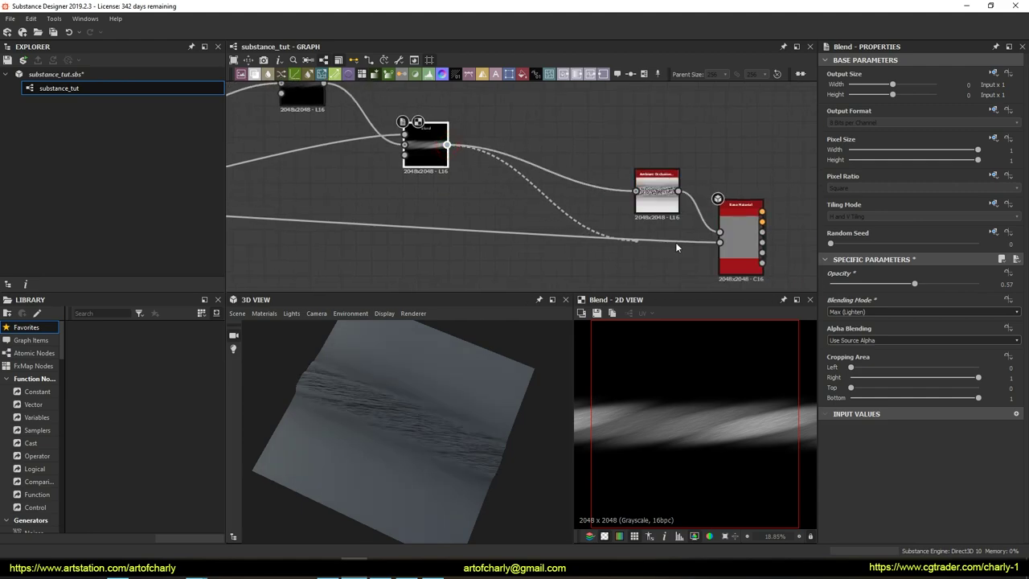
pyautogui.moveTo(427, 401)
pyautogui.mouseDown()
pyautogui.moveTo(378, 443)
pyautogui.moveTo(419, 436)
pyautogui.moveTo(478, 385)
pyautogui.mouseUp()
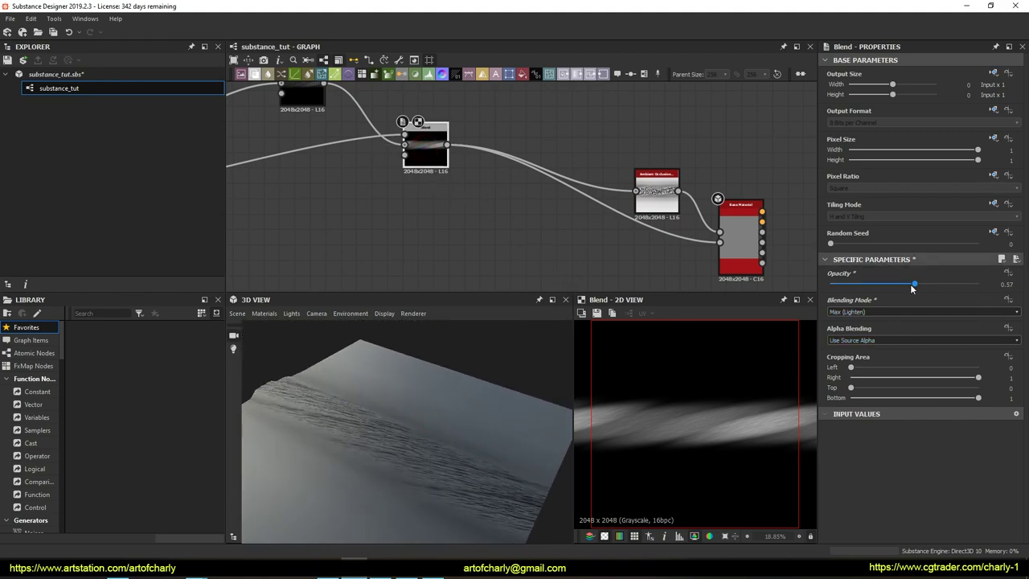
# Fine-tune the new Blend's opacity, settling it at 0.73.
pyautogui.moveTo(914, 285); pyautogui.dragTo(978, 283)
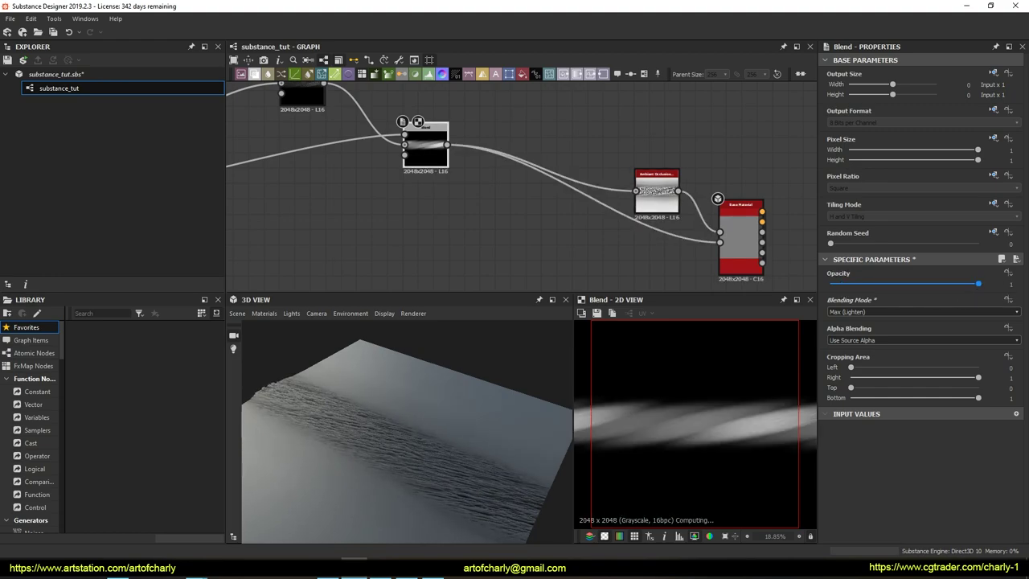
pyautogui.moveTo(978, 283); pyautogui.dragTo(960, 284)
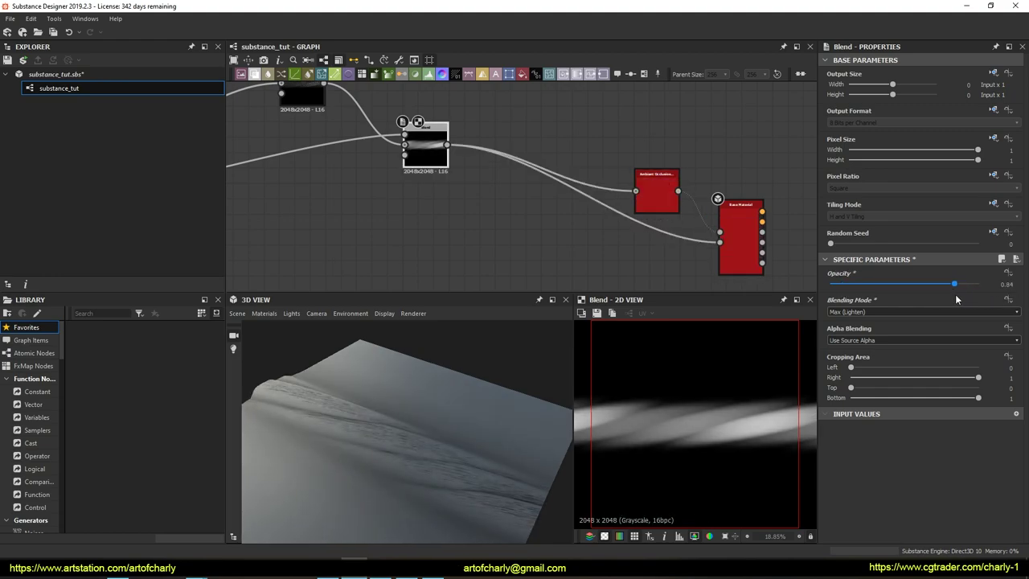
pyautogui.moveTo(957, 294); pyautogui.dragTo(938, 295)
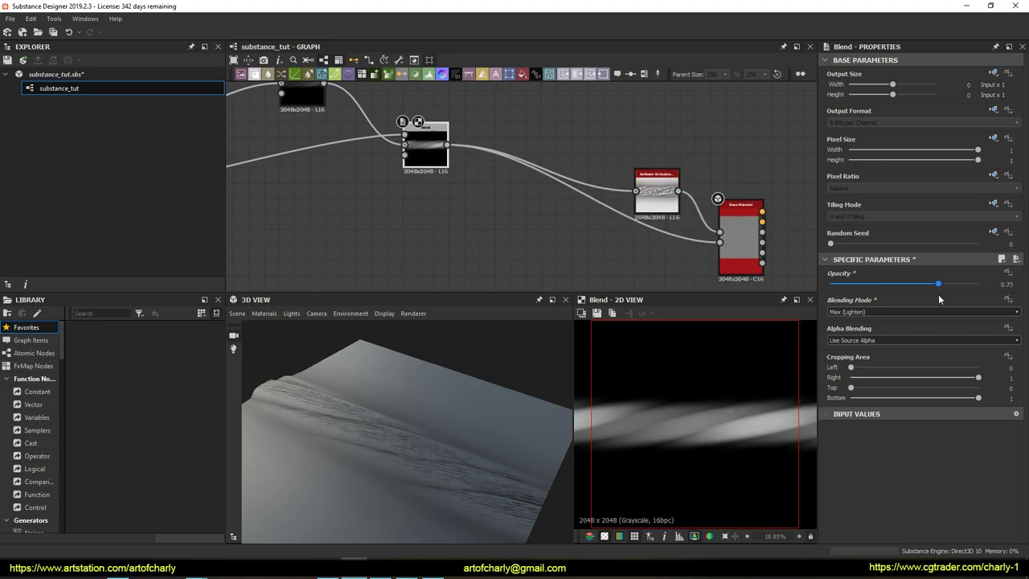
pyautogui.moveTo(386, 454)
pyautogui.mouseDown()
pyautogui.moveTo(370, 420)
pyautogui.moveTo(452, 407)
pyautogui.moveTo(413, 481)
pyautogui.moveTo(361, 474)
pyautogui.moveTo(381, 421)
pyautogui.mouseUp()
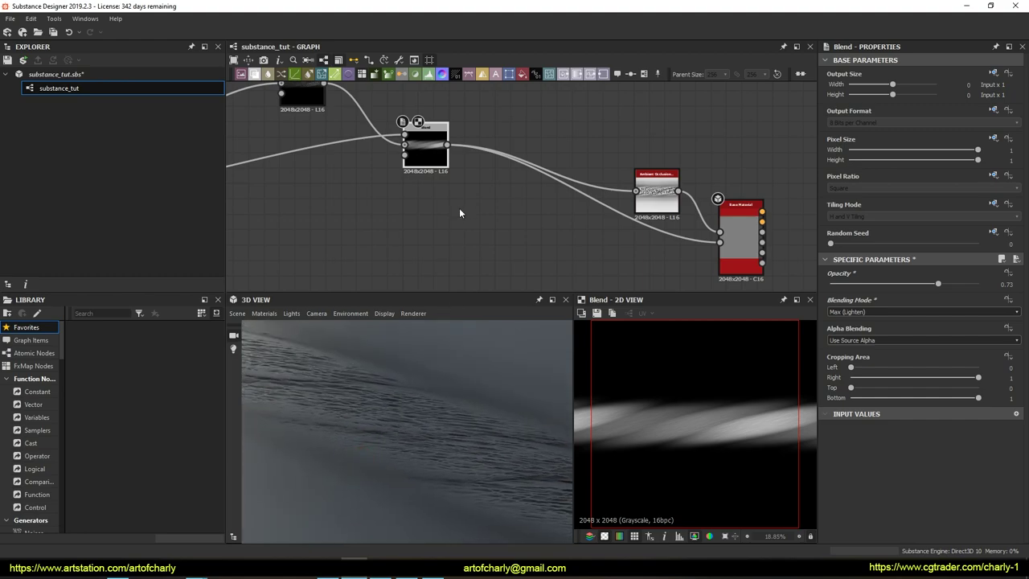
pyautogui.scroll(-2, 448, 203)
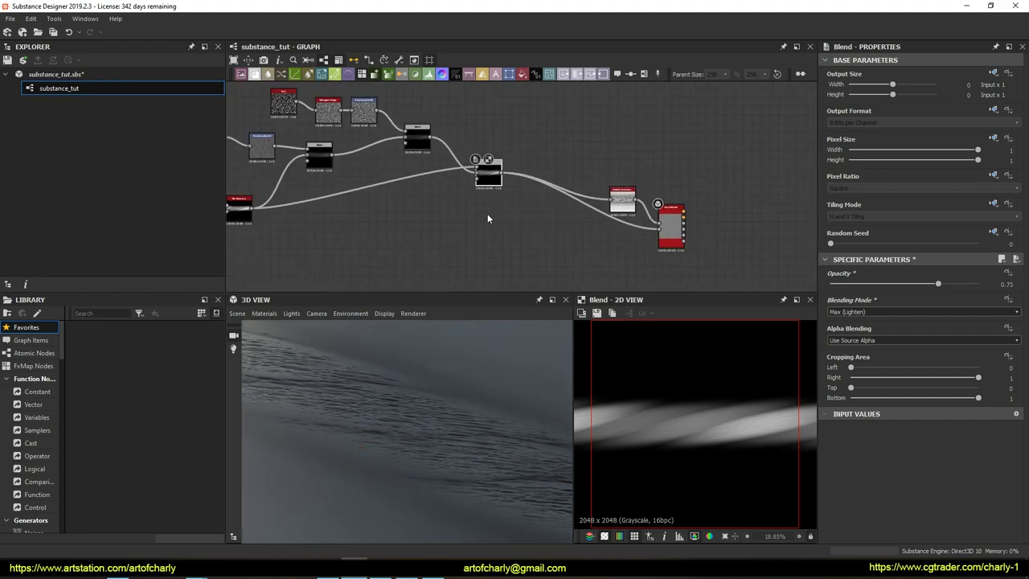
# Add another Blend node below the previous one.
pyautogui.scroll(1, 538, 217)
pyautogui.click(541, 240)
pyautogui.press('space')
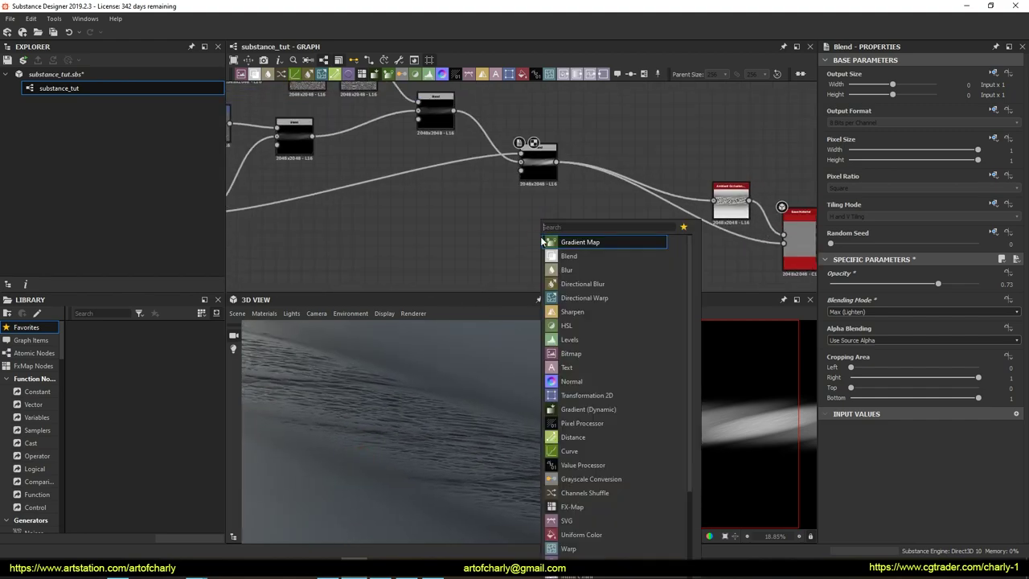
pyautogui.write('blend')
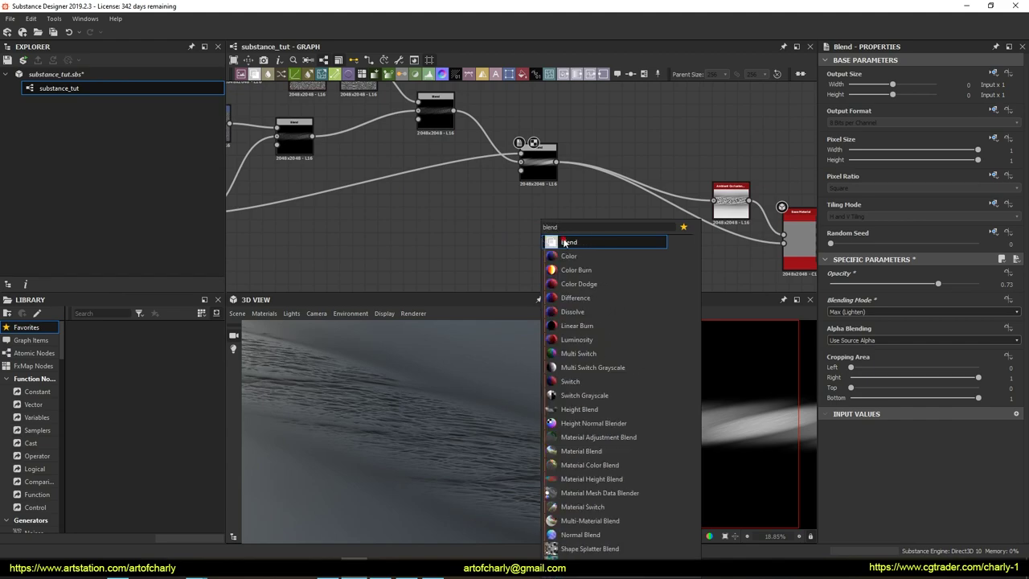
pyautogui.click(564, 242)
pyautogui.moveTo(541, 237); pyautogui.dragTo(603, 228)
pyautogui.moveTo(227, 239); pyautogui.dragTo(333, 229, button='middle')
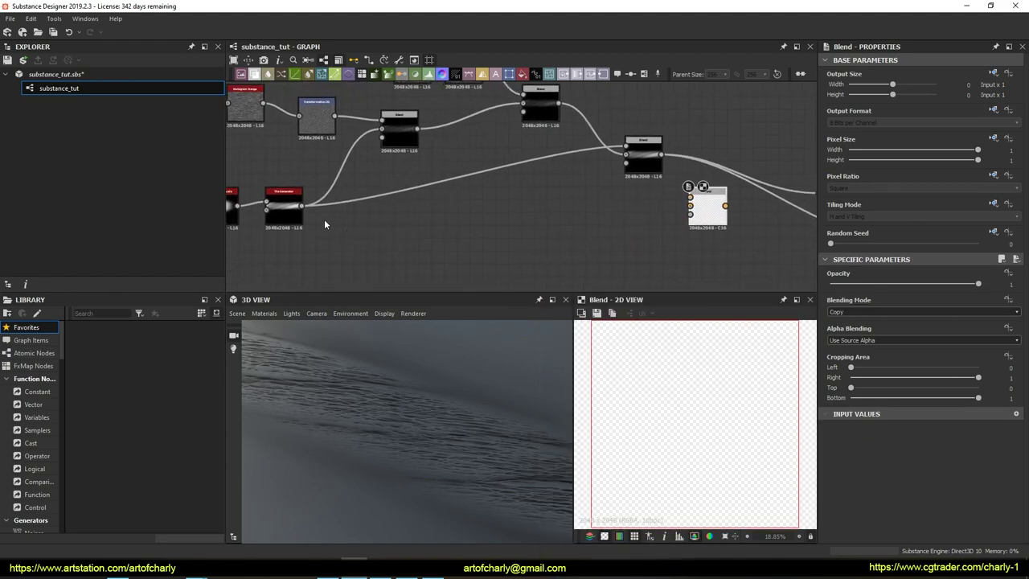
# Feed the Tile Generator and the upper Blend (as Background) into the new Blend.
pyautogui.moveTo(455, 214); pyautogui.dragTo(689, 206)
pyautogui.scroll(2, 620, 223)
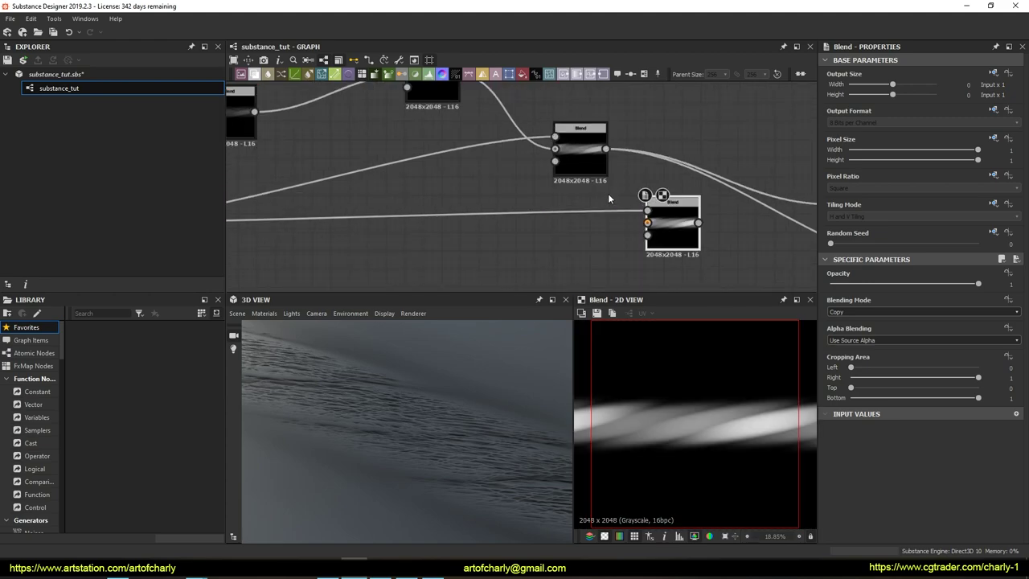
pyautogui.scroll(3, 607, 193)
pyautogui.moveTo(603, 115); pyautogui.dragTo(676, 244)
pyautogui.moveTo(635, 271); pyautogui.dragTo(511, 219, button='middle')
pyautogui.scroll(-1, 545, 224)
# Connect the new Blend output to Ambient Occlusion and the Base Material height.
pyautogui.moveTo(473, 206); pyautogui.dragTo(666, 179)
pyautogui.moveTo(529, 227); pyautogui.dragTo(477, 199, button='middle')
pyautogui.moveTo(424, 177); pyautogui.dragTo(762, 239)
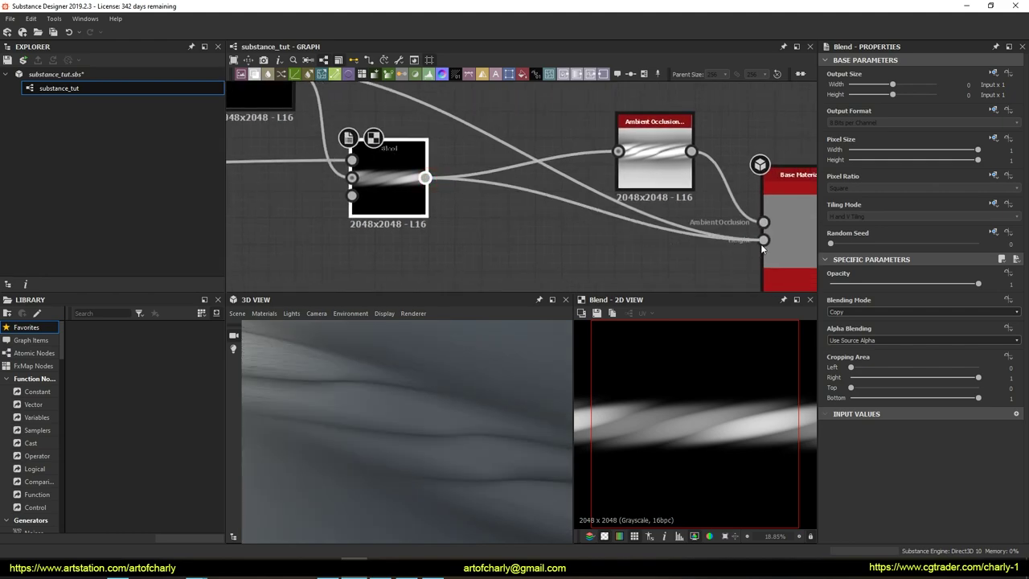
pyautogui.moveTo(590, 244)
pyautogui.mouseDown(button='middle')
pyautogui.moveTo(758, 264)
pyautogui.moveTo(755, 312)
pyautogui.mouseUp(button='middle')
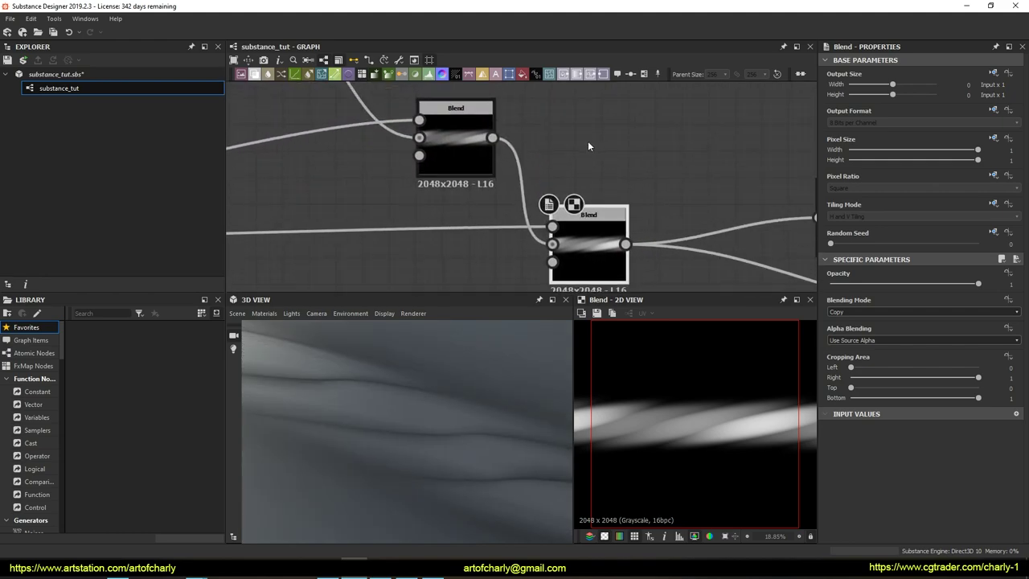
# Set the new Blend to Add Sub mode with opacity around 0.39.
pyautogui.click(434, 145)
pyautogui.click(574, 230)
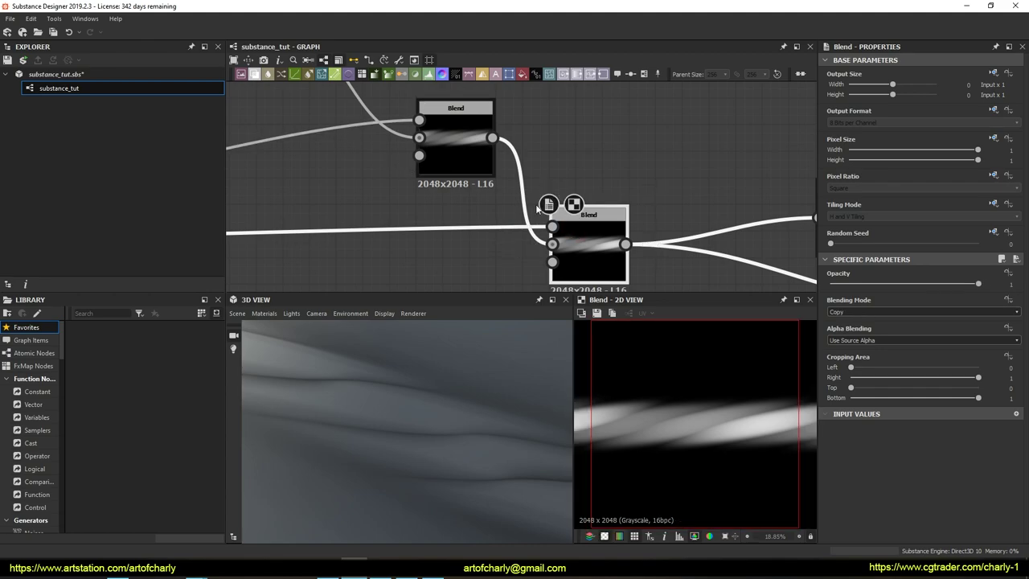
pyautogui.click(854, 311)
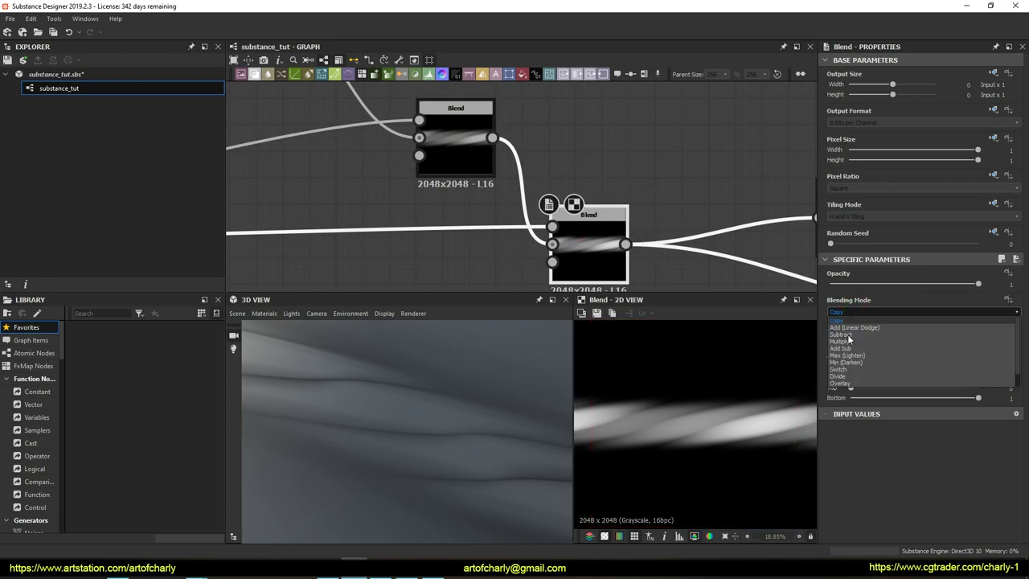
pyautogui.click(850, 327)
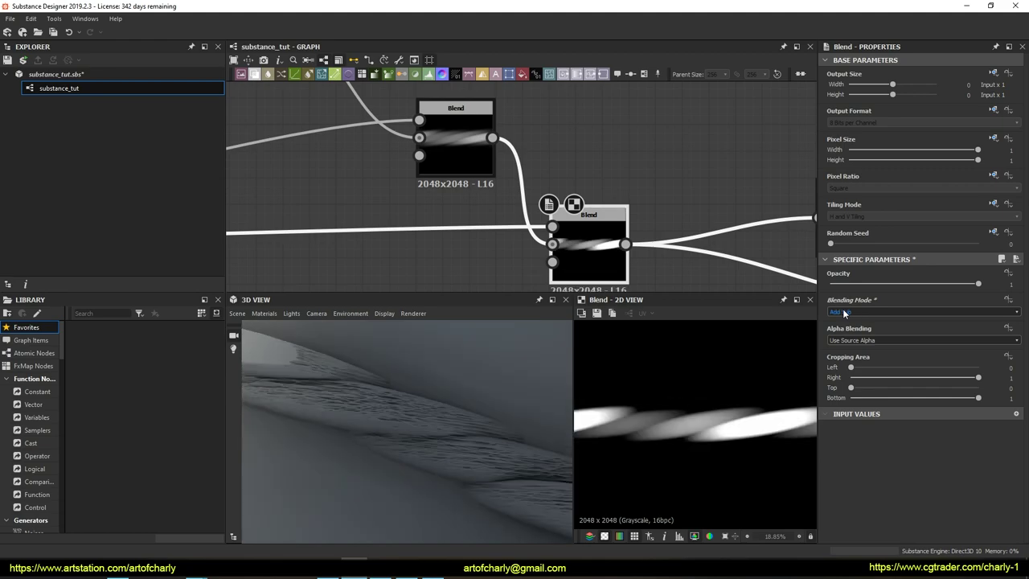
pyautogui.moveTo(935, 284); pyautogui.dragTo(888, 290)
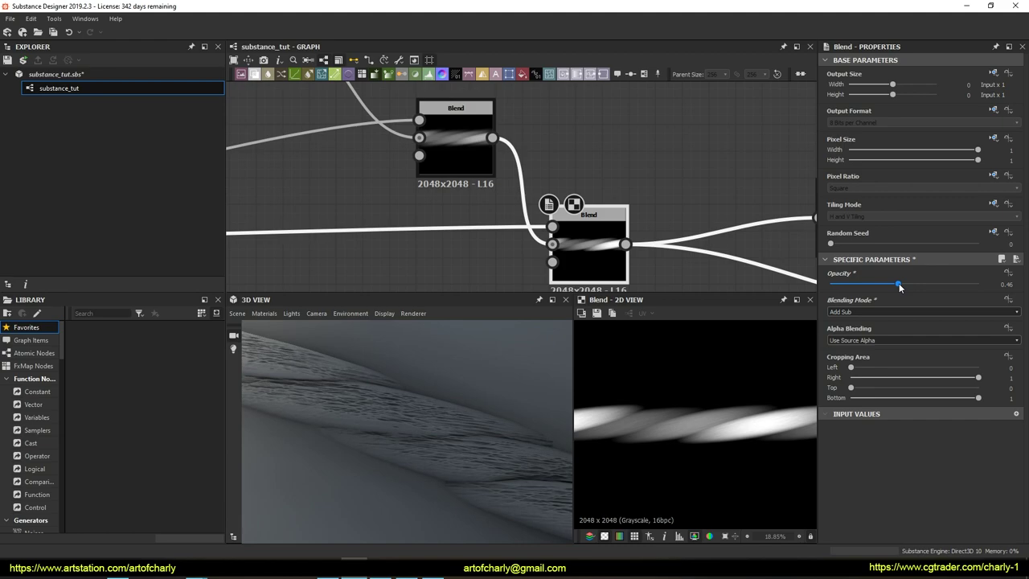
# Orbit and zoom the 3D view to inspect the fur grooves on the strand.
pyautogui.moveTo(384, 419)
pyautogui.mouseDown()
pyautogui.moveTo(354, 414)
pyautogui.moveTo(435, 426)
pyautogui.mouseUp()
pyautogui.scroll(-3, 651, 447)
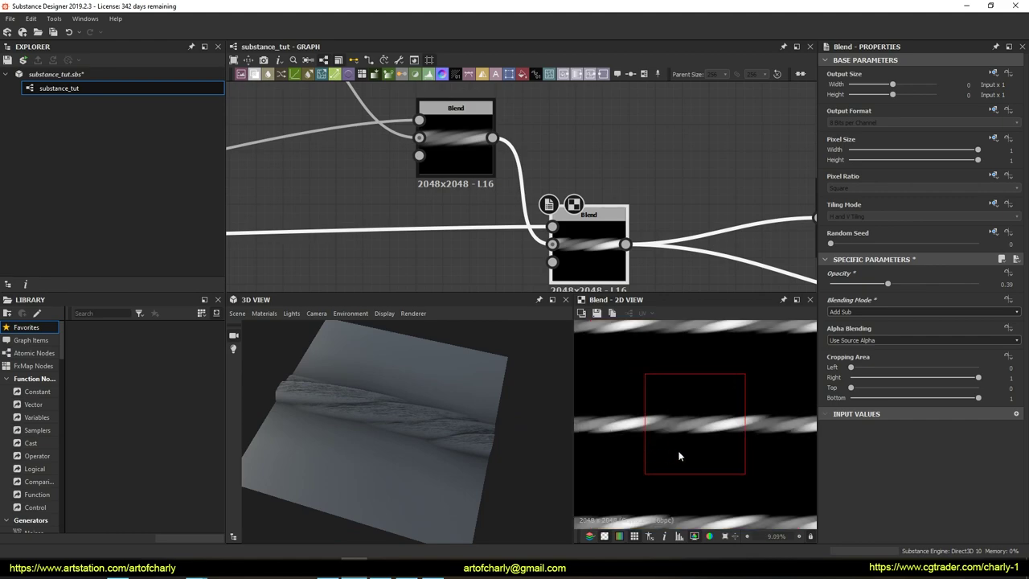
pyautogui.scroll(3, 683, 448)
pyautogui.moveTo(308, 435)
pyautogui.mouseDown()
pyautogui.moveTo(374, 461)
pyautogui.moveTo(370, 434)
pyautogui.moveTo(412, 447)
pyautogui.moveTo(420, 484)
pyautogui.mouseUp()
pyautogui.scroll(3, 413, 466)
pyautogui.moveTo(403, 447)
pyautogui.mouseDown()
pyautogui.moveTo(443, 442)
pyautogui.moveTo(458, 456)
pyautogui.moveTo(422, 428)
pyautogui.moveTo(462, 435)
pyautogui.moveTo(381, 467)
pyautogui.moveTo(359, 403)
pyautogui.mouseUp()
pyautogui.moveTo(457, 454)
pyautogui.mouseDown()
pyautogui.moveTo(451, 416)
pyautogui.moveTo(480, 429)
pyautogui.mouseUp()
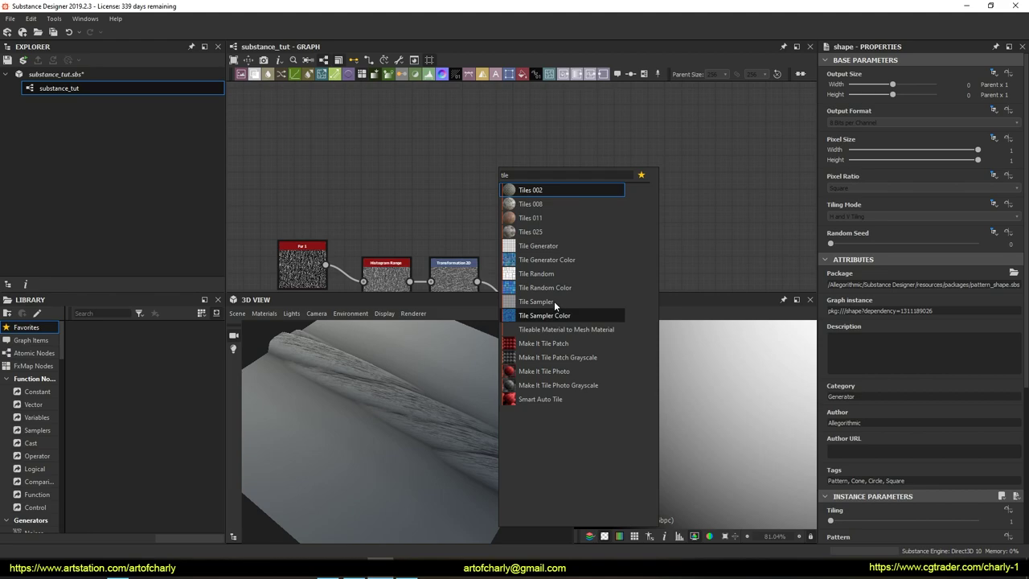
# Add a Tile Sampler node and connect the Shape output into it.
pyautogui.click(555, 302)
pyautogui.moveTo(352, 175); pyautogui.dragTo(409, 167, button='middle')
pyautogui.moveTo(465, 149); pyautogui.dragTo(596, 121, button='middle')
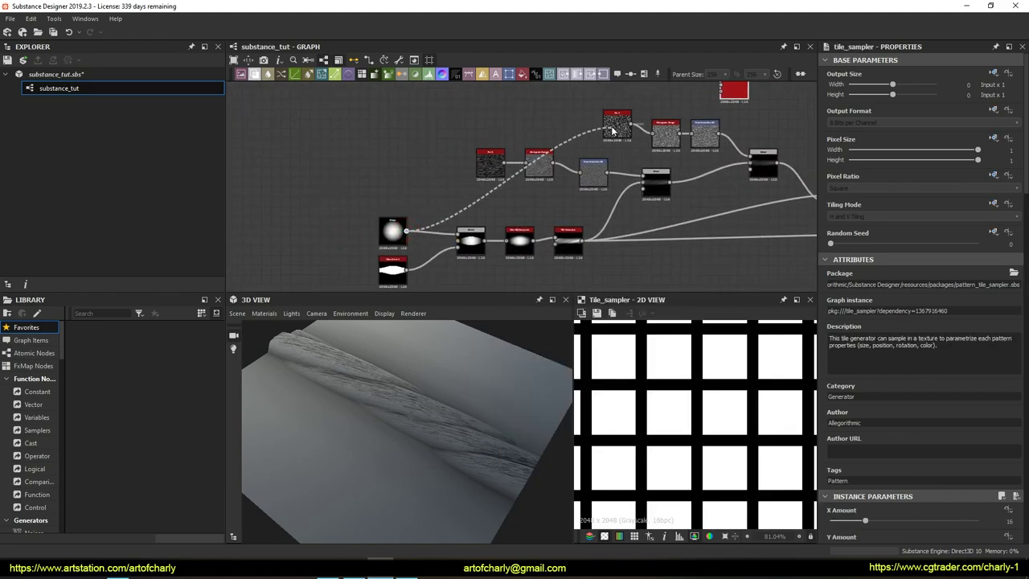
pyautogui.scroll(5, 675, 96)
pyautogui.moveTo(675, 96)
pyautogui.mouseDown()
pyautogui.moveTo(512, 193)
pyautogui.moveTo(593, 200)
pyautogui.mouseUp()
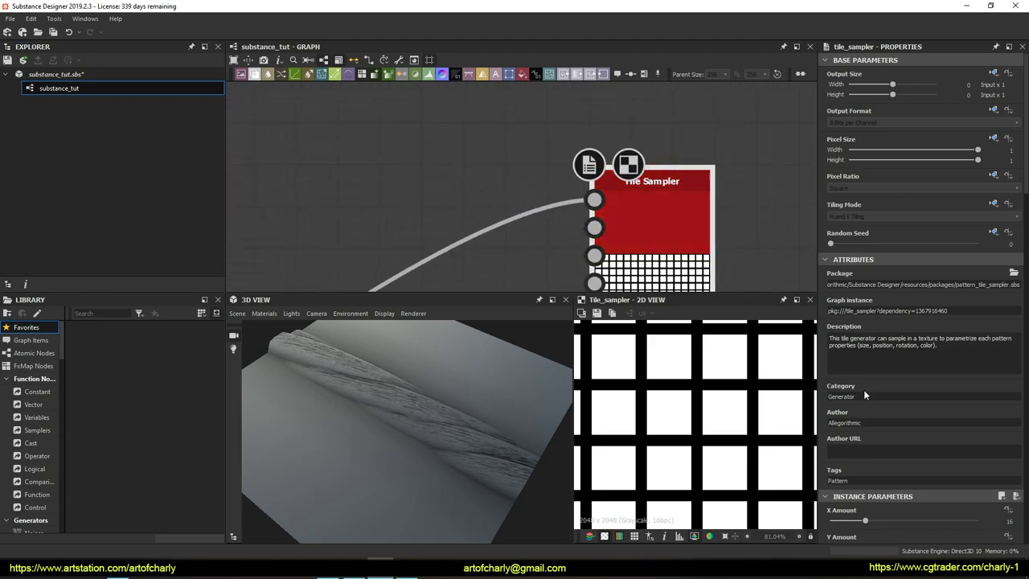
pyautogui.scroll(-5, 901, 382)
pyautogui.scroll(-5, 900, 381)
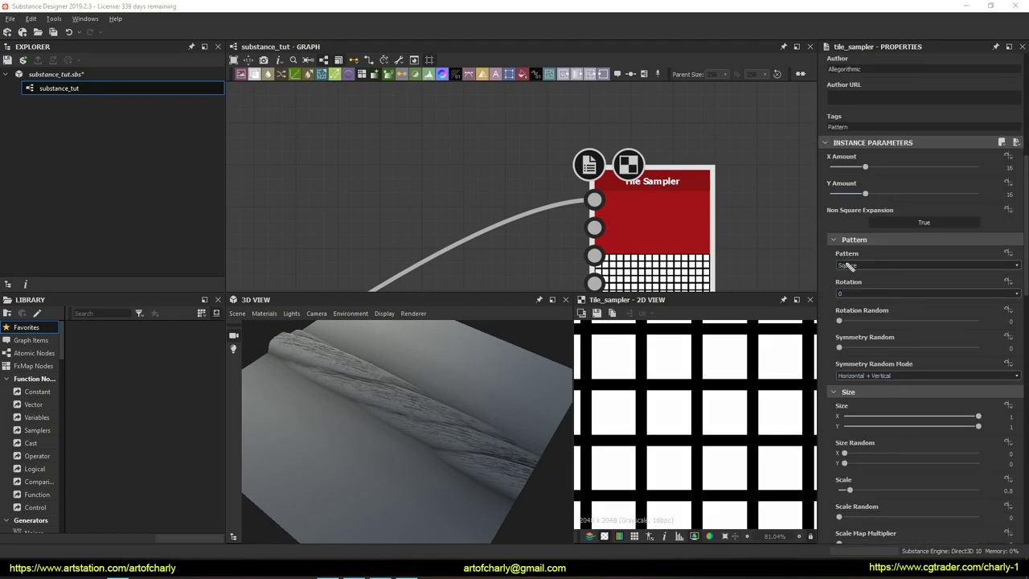
# Set the Tile Sampler's Pattern to Pattern Input.
pyautogui.click(877, 265)
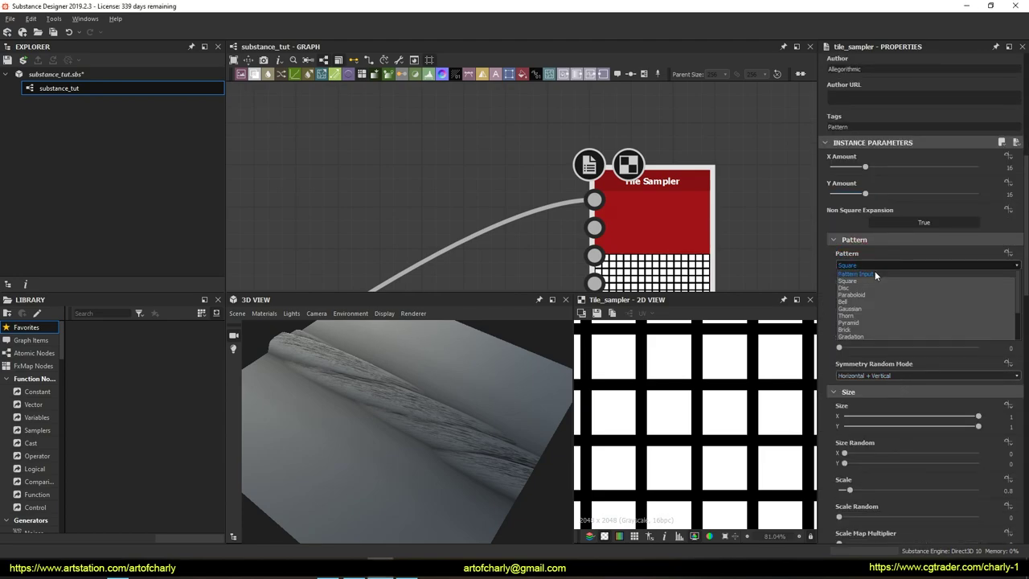
pyautogui.click(874, 274)
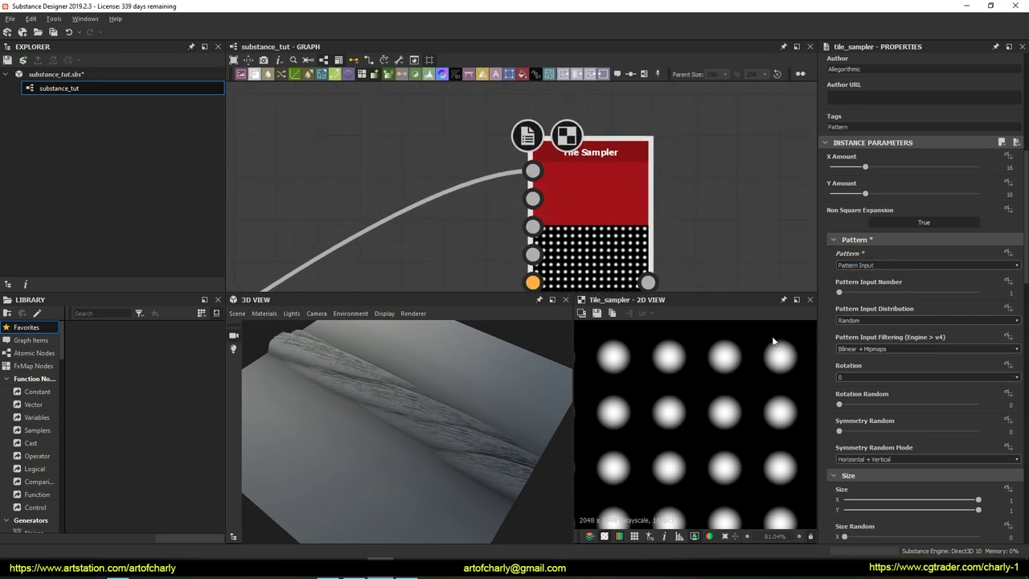
pyautogui.scroll(-2, 696, 442)
pyautogui.scroll(-2, 692, 438)
pyautogui.scroll(-2, 692, 436)
pyautogui.scroll(-2, 726, 411)
pyautogui.scroll(1, 692, 424)
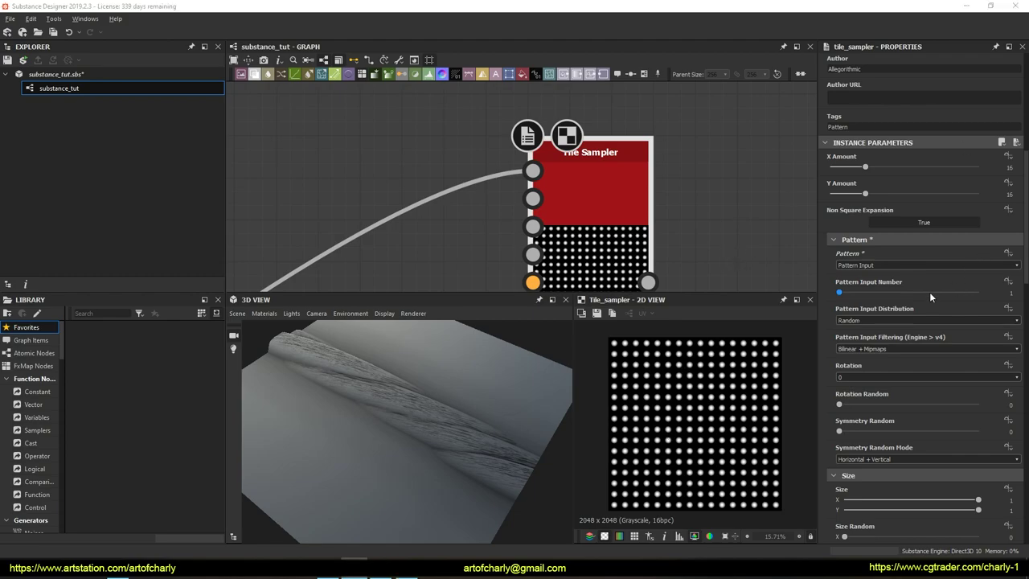